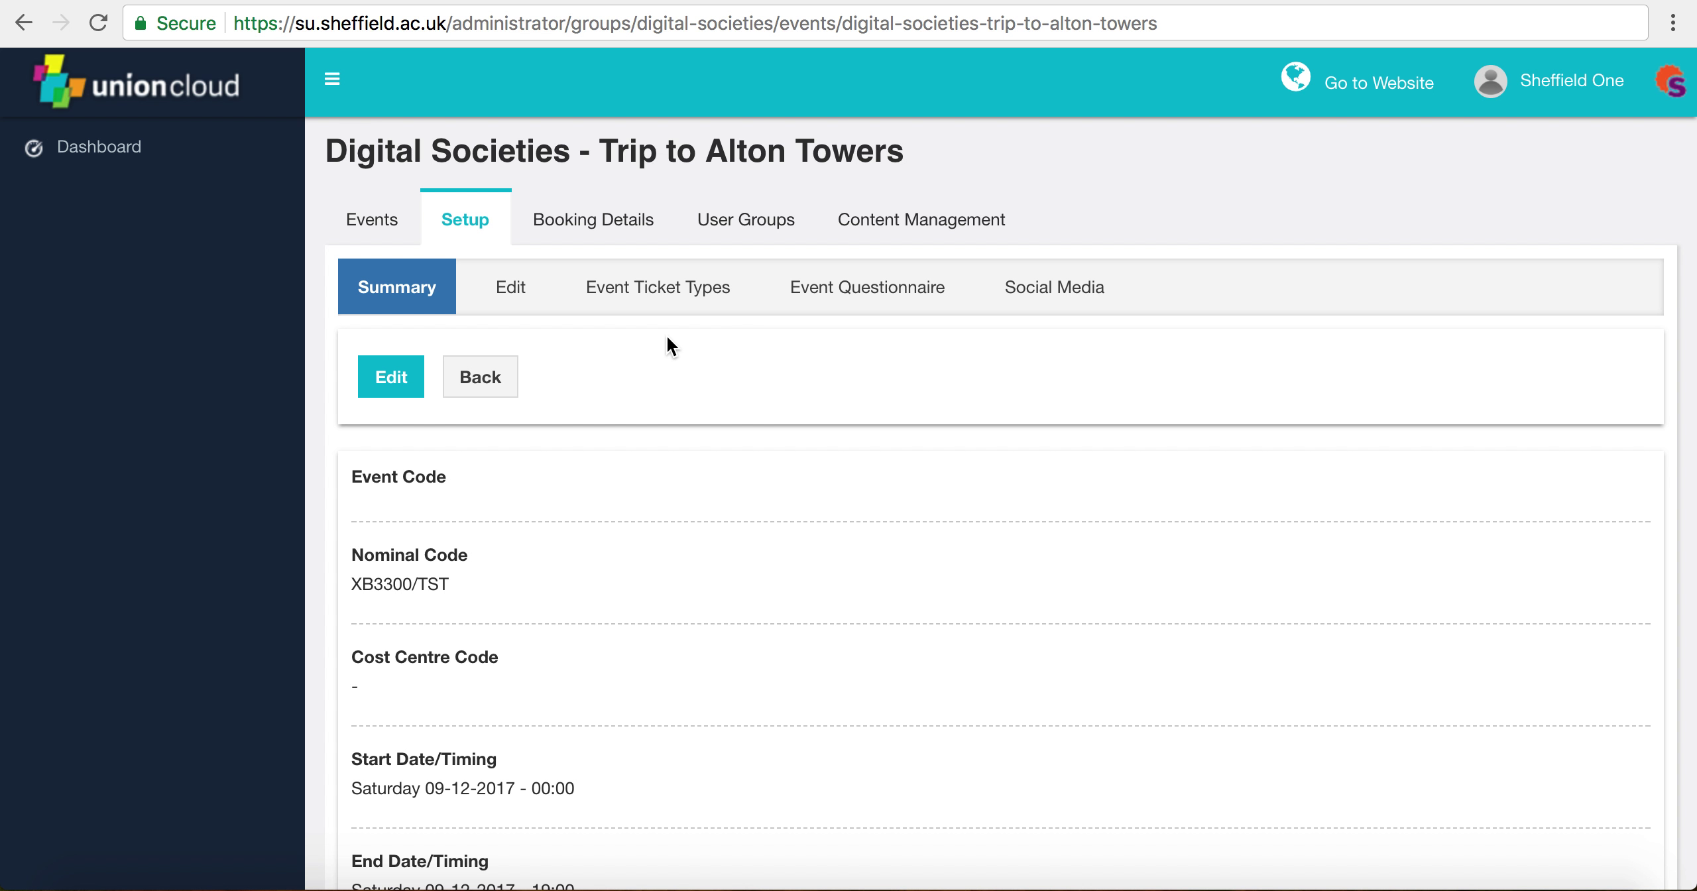
Show the Event Ticket Types page for the Trip to Alton Towers event
click(653, 302)
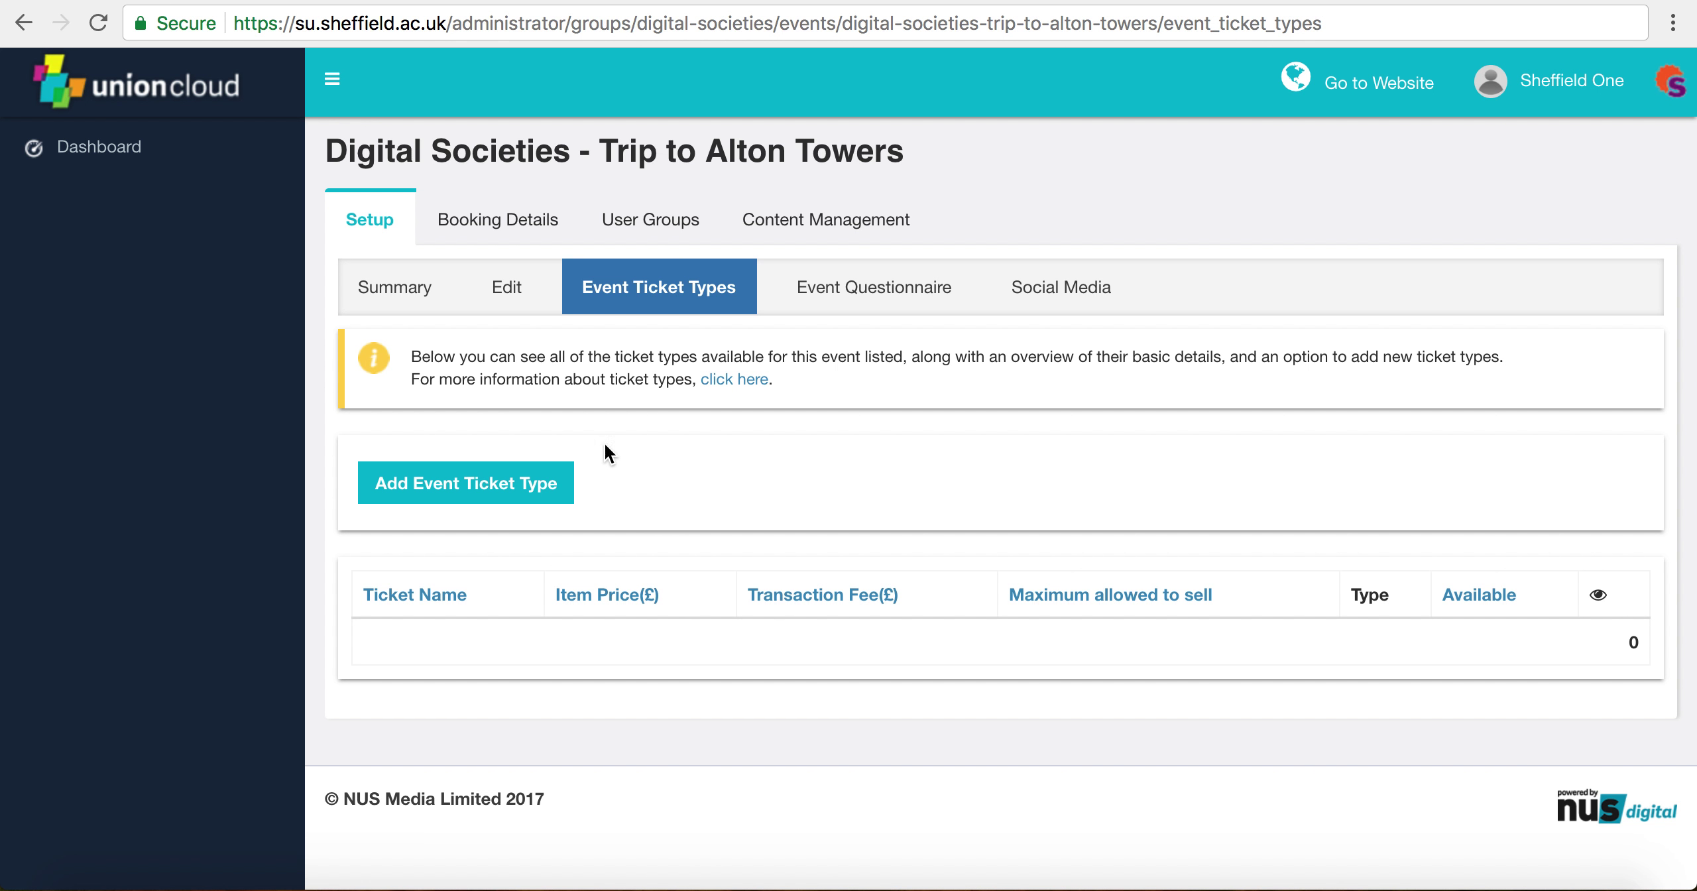
Add a new event ticket type and name it 'Non-members ticket'
click(507, 482)
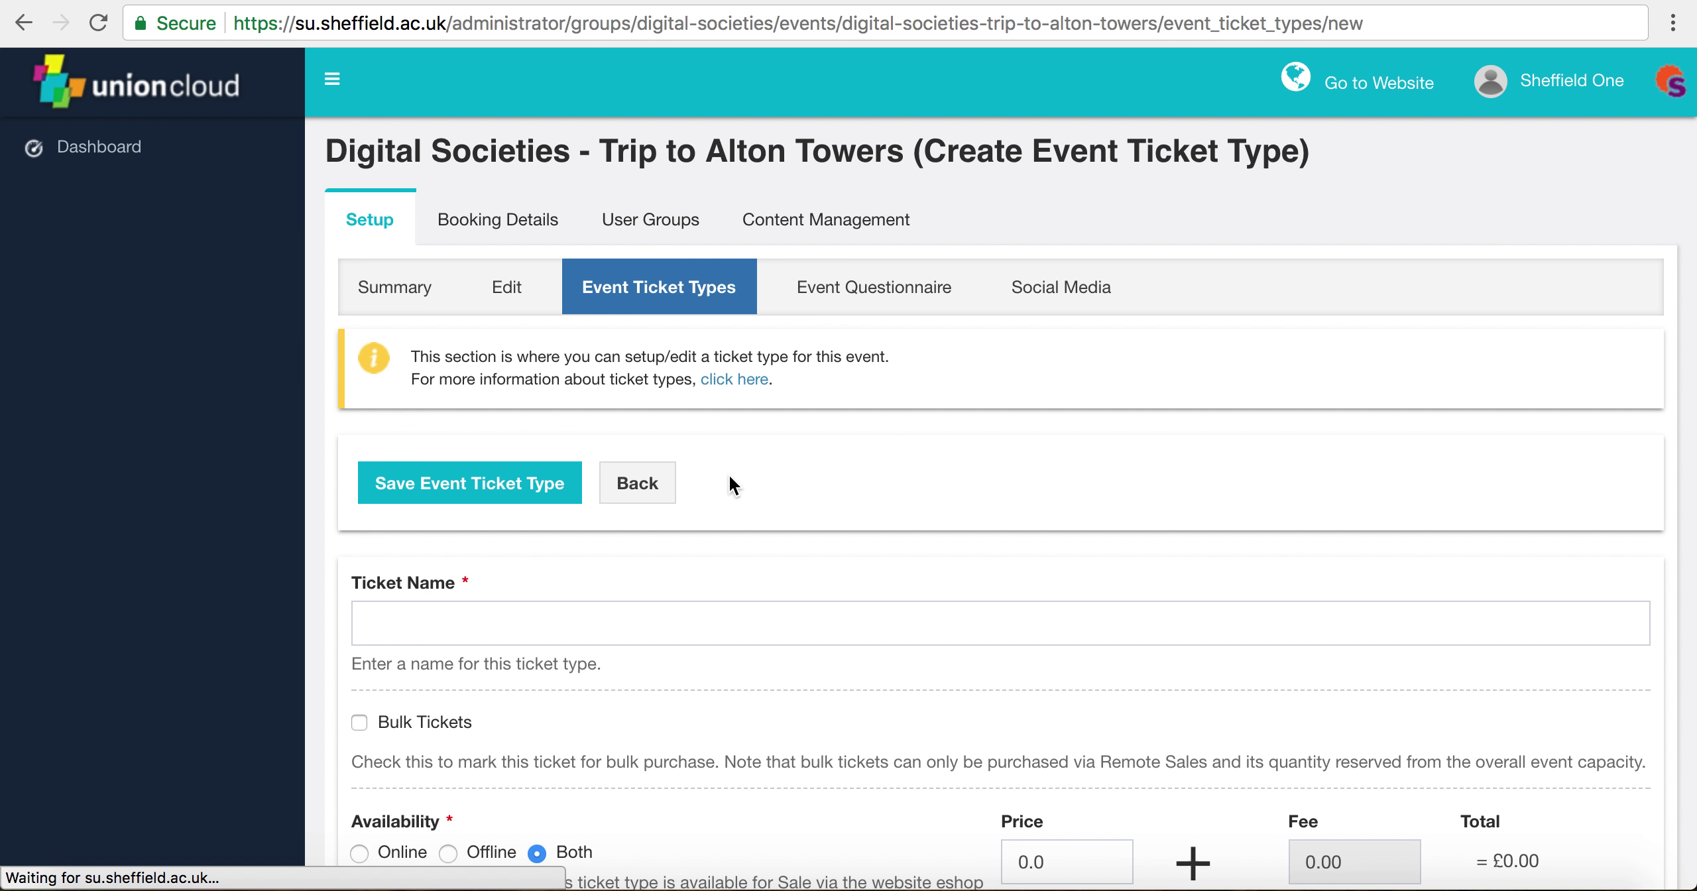
scroll(667, 458, down, 3)
click(665, 457)
text(N)
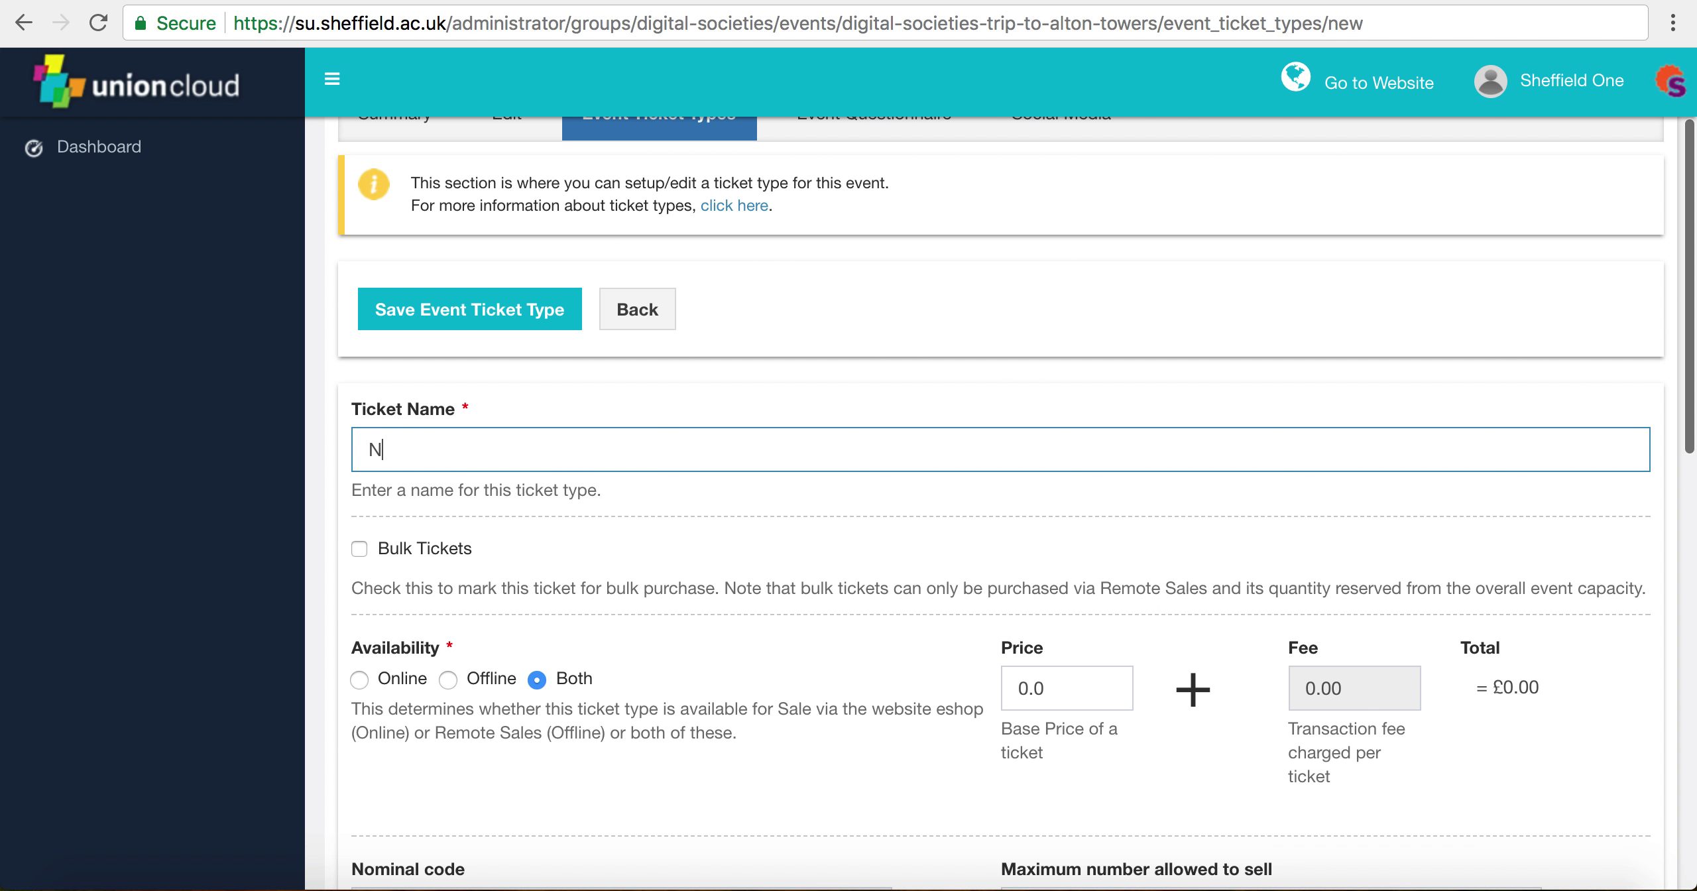
text(on_-)
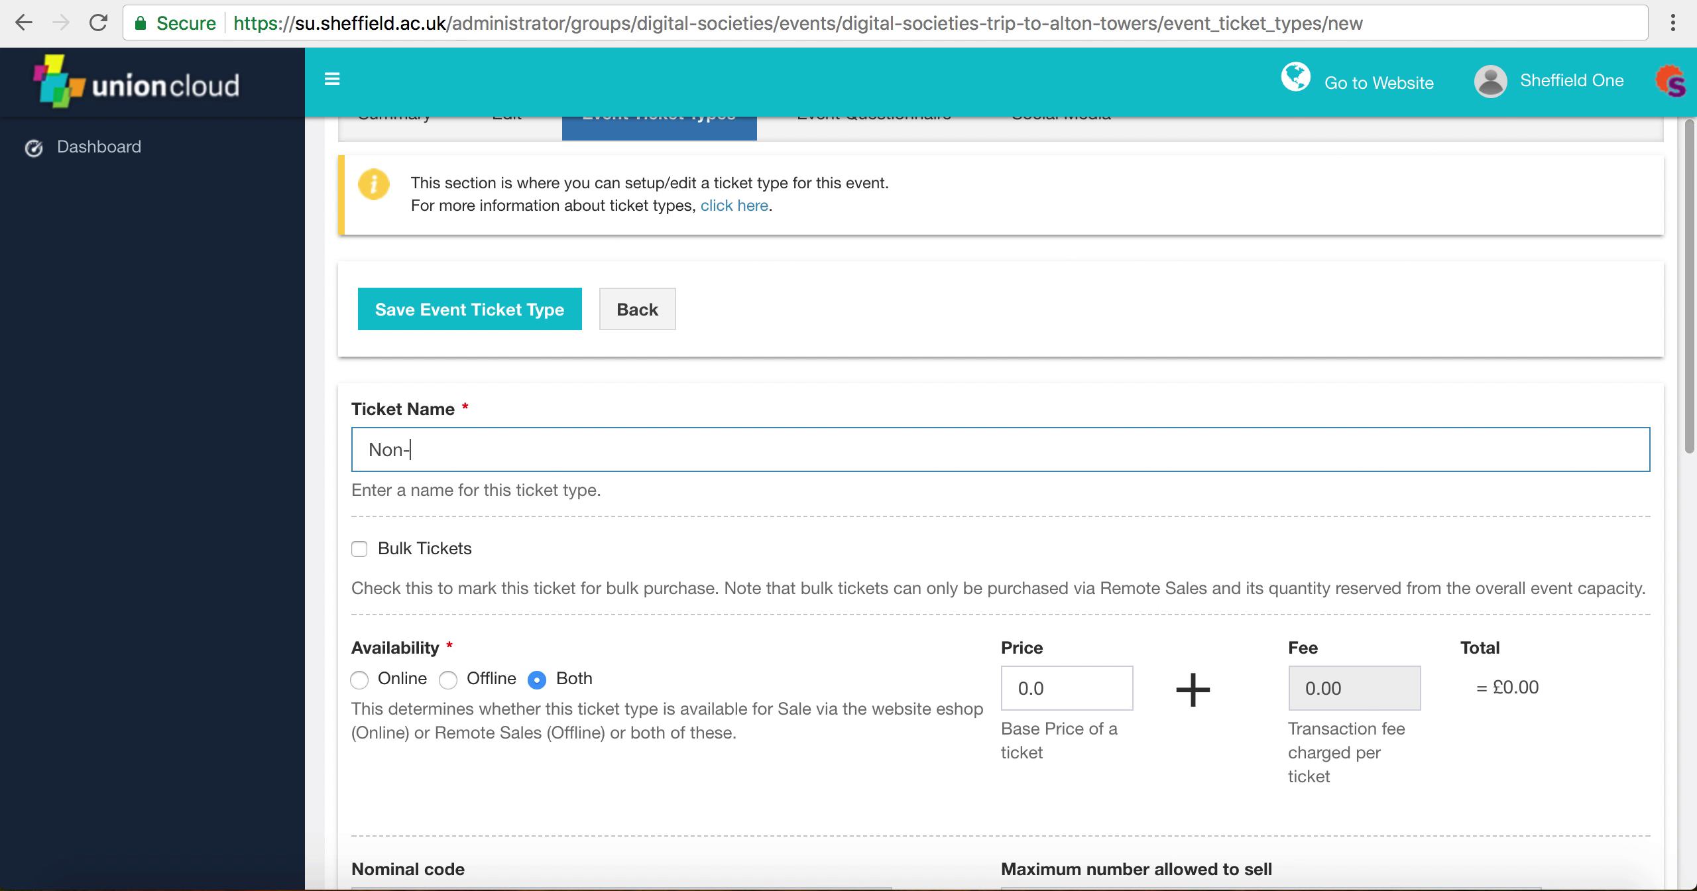
text(members ticket)
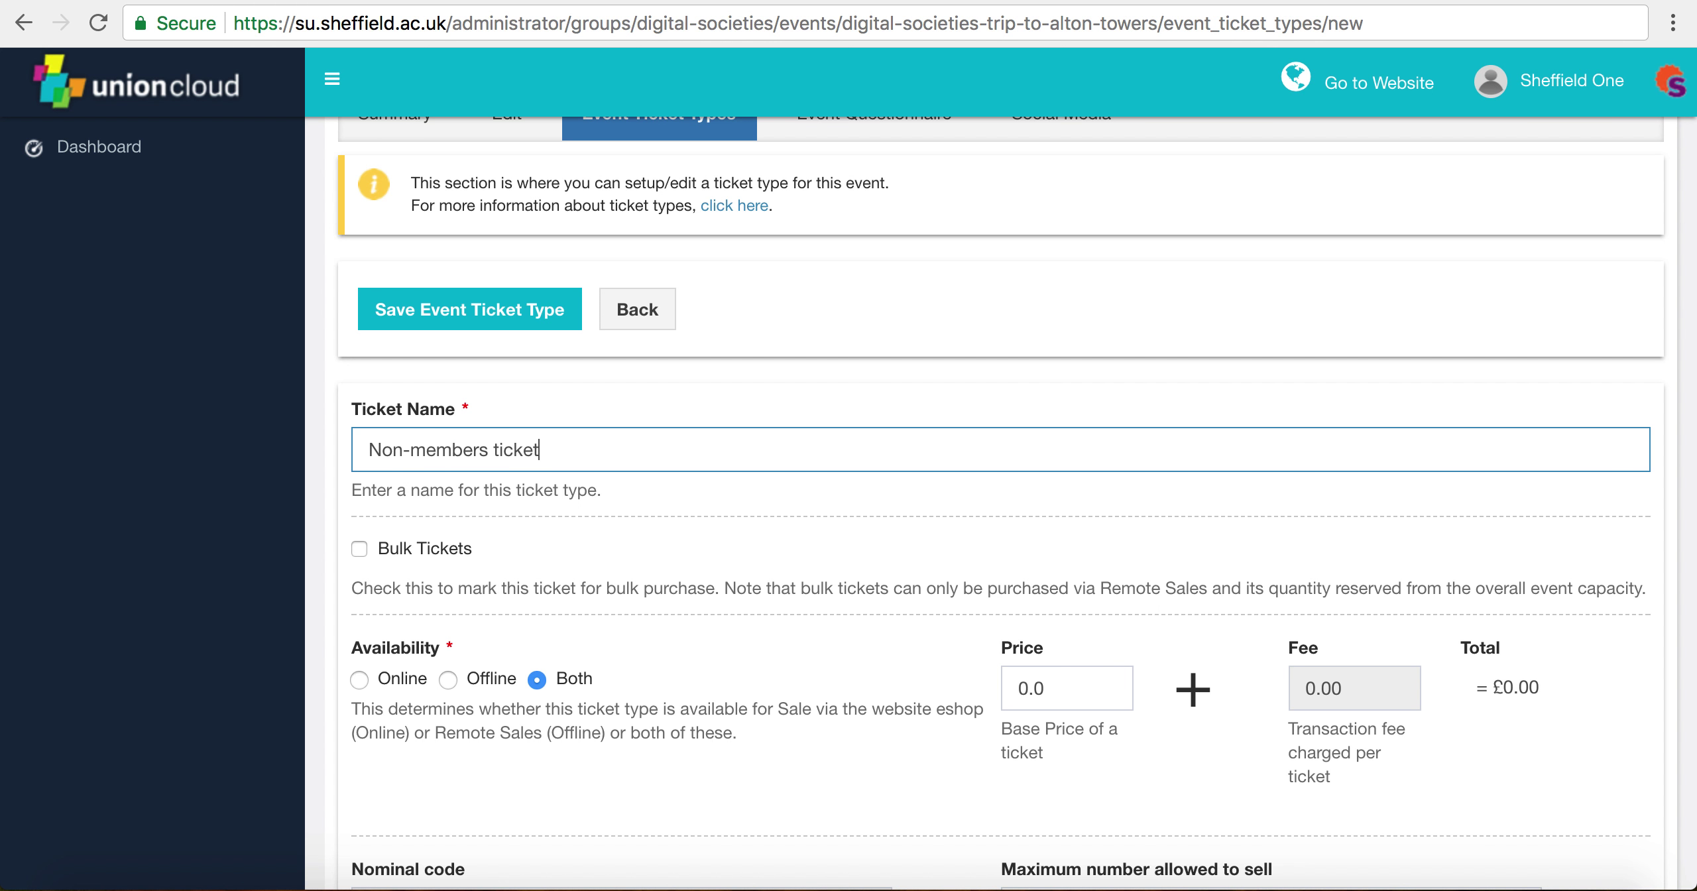
click(745, 519)
scroll(745, 520, down, 3)
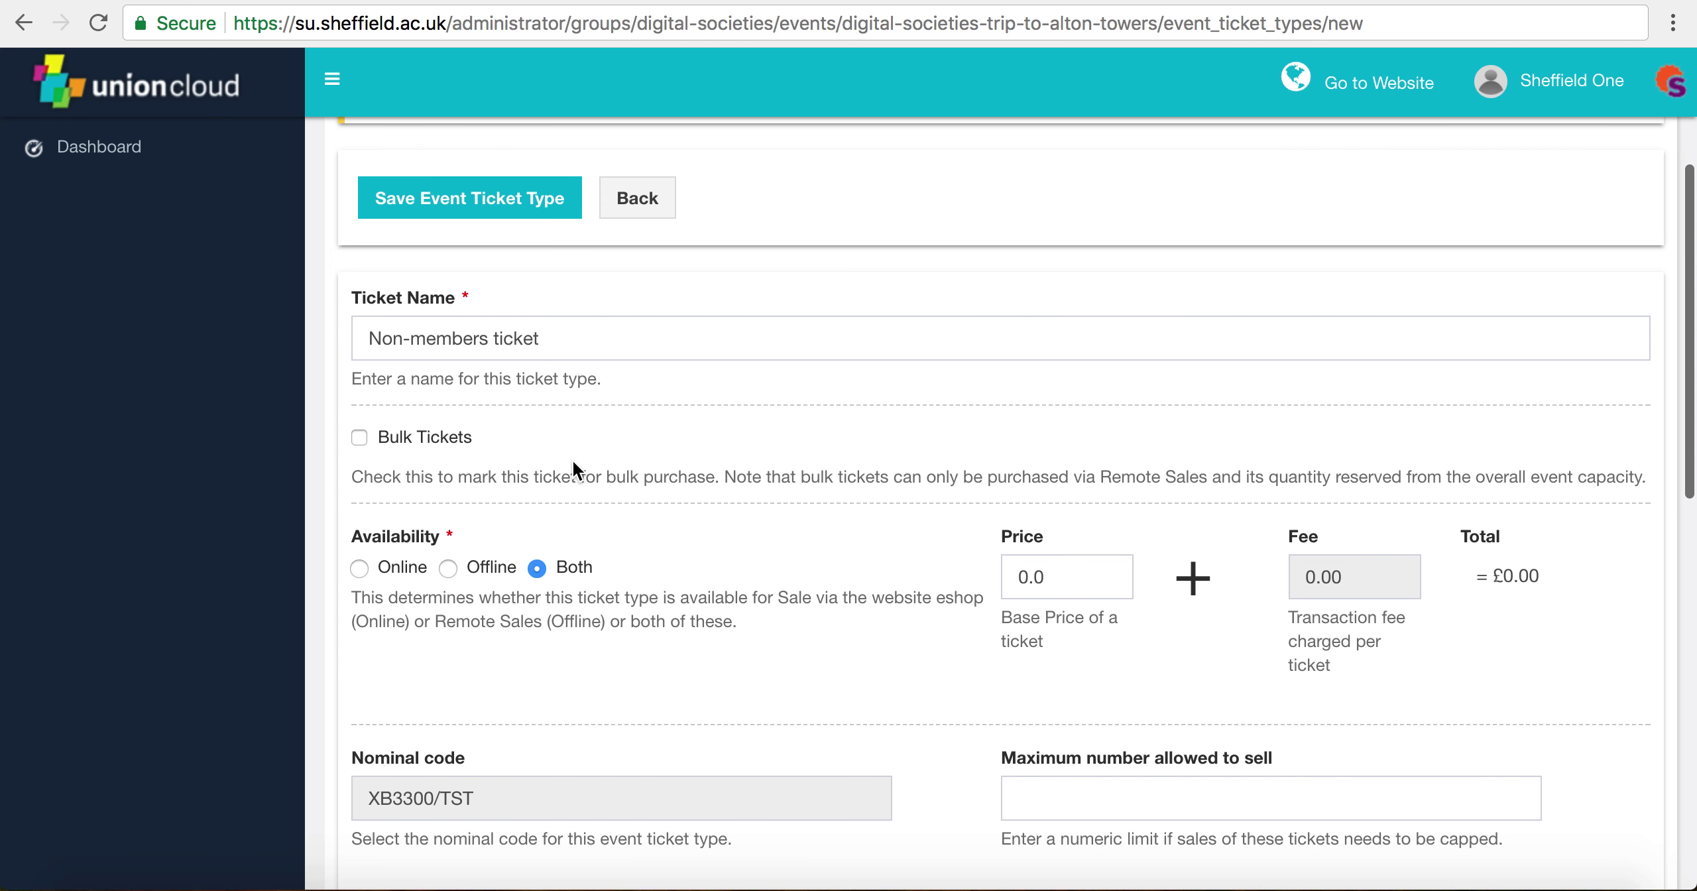
scroll(572, 459, down, 3)
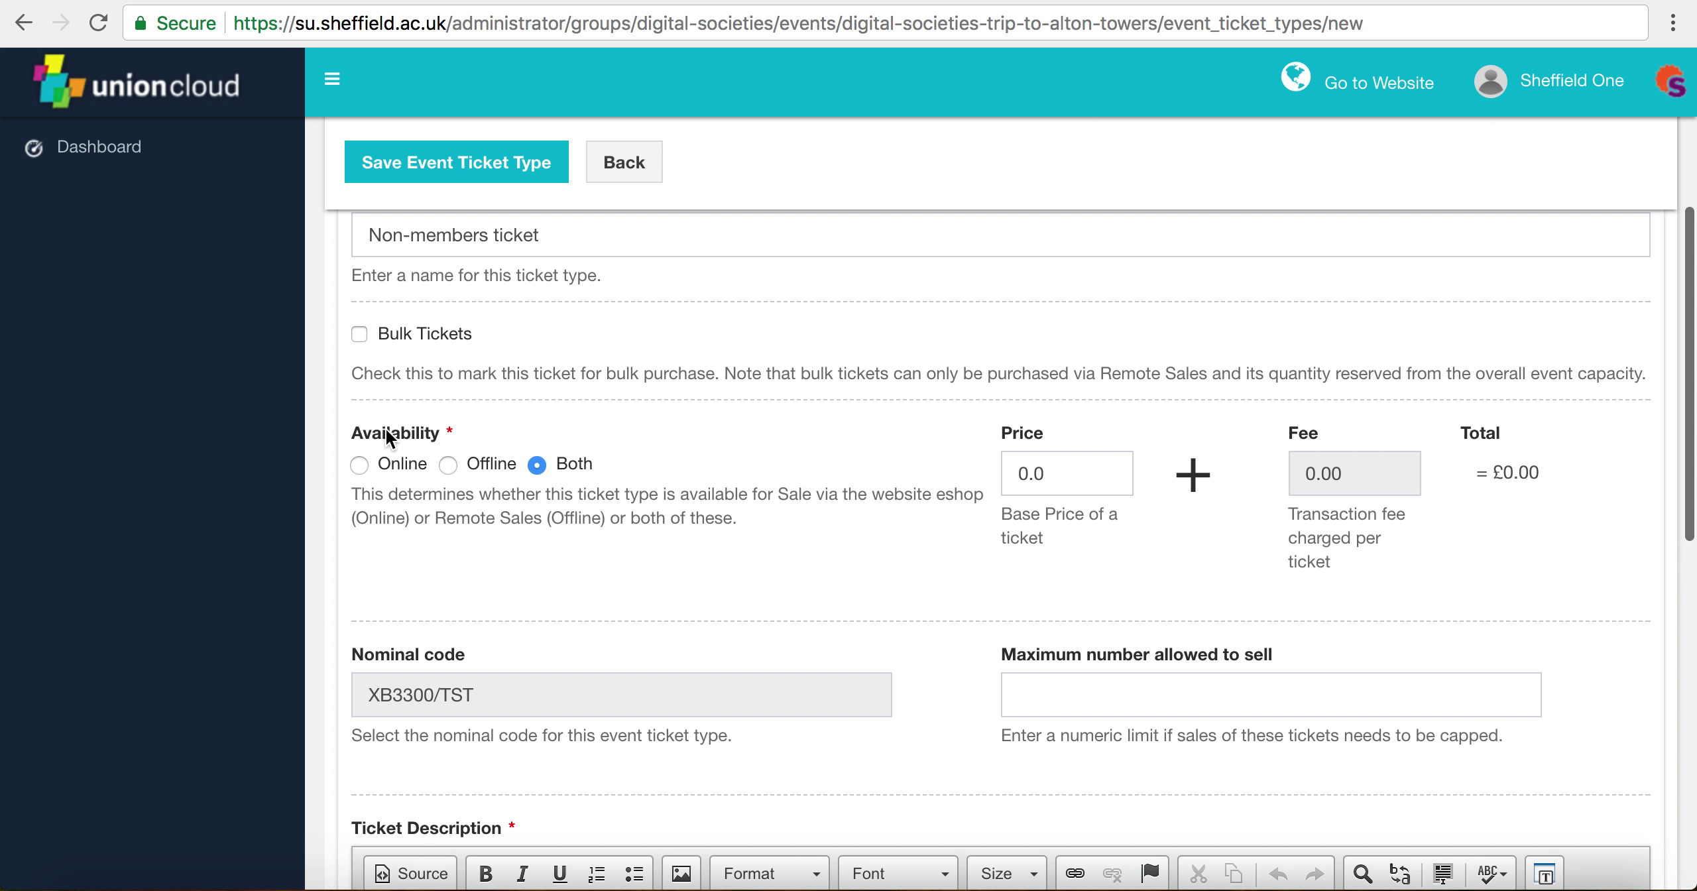
scroll(734, 504, down, 2)
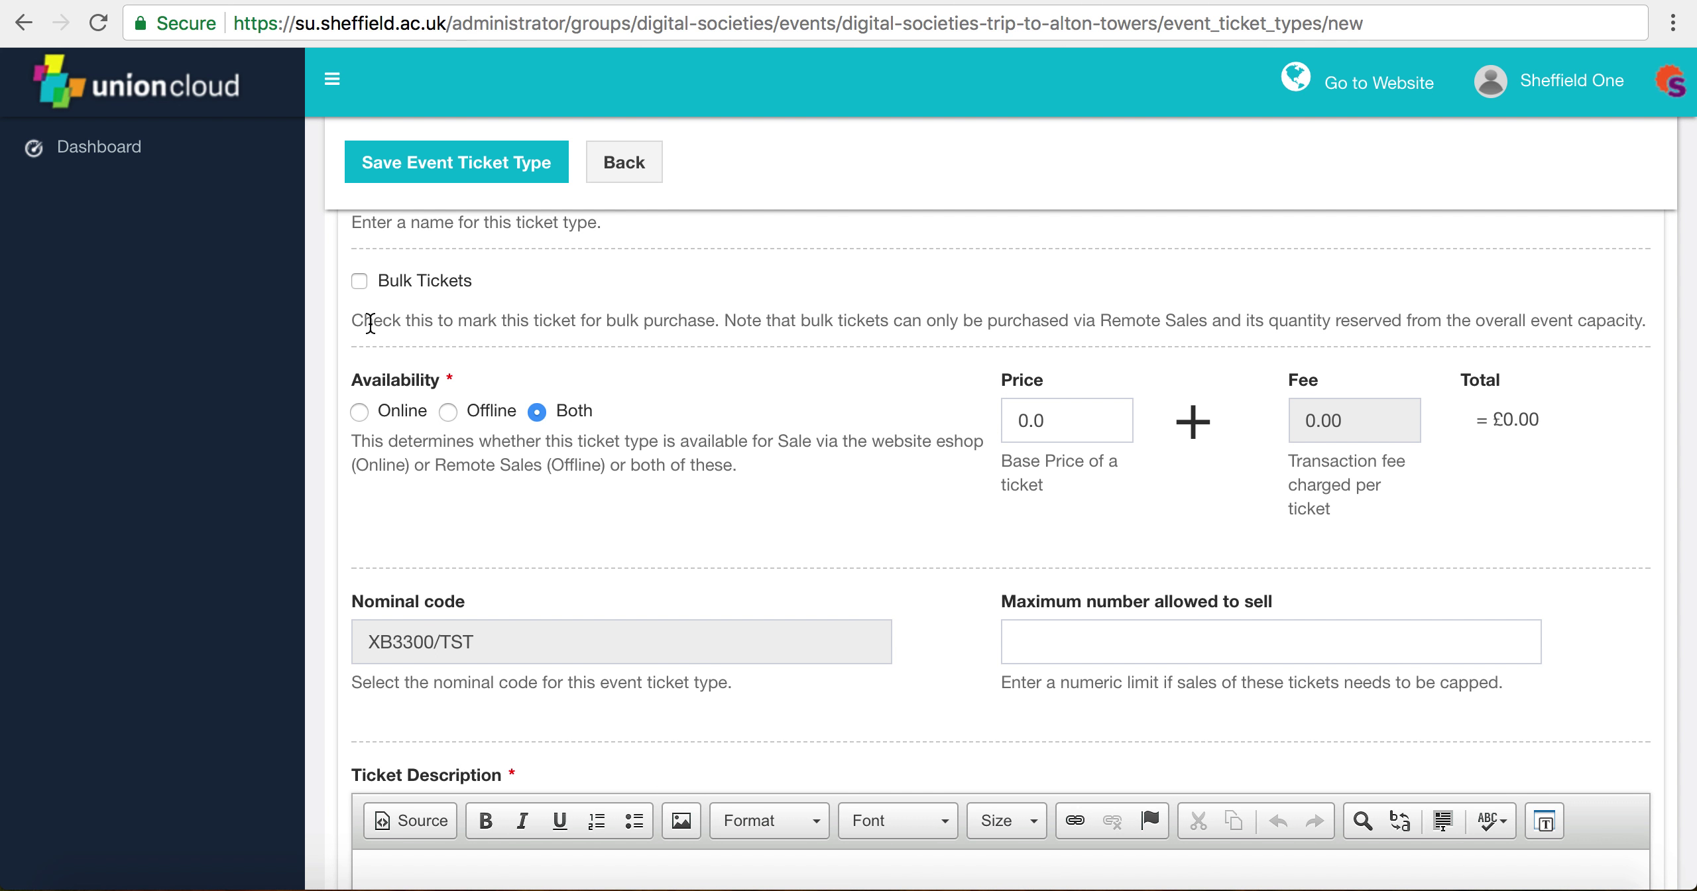
Set the Non-members ticket price to 5, making the total £5.00
double_click(1021, 433)
scroll(854, 417, down, 1)
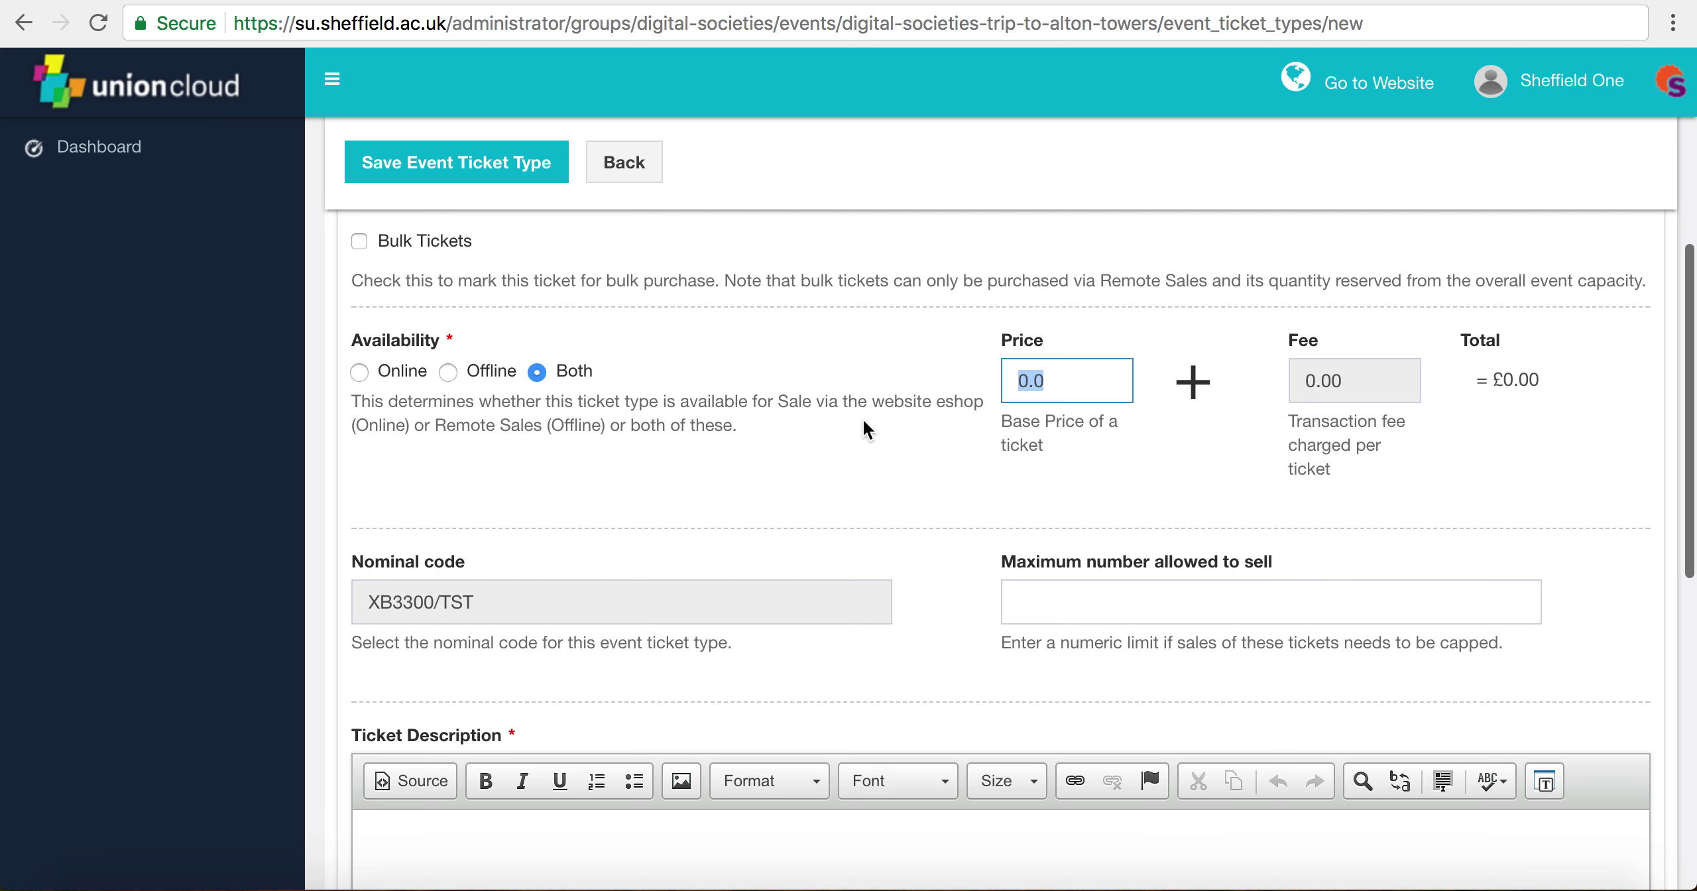
text(5)
click(939, 444)
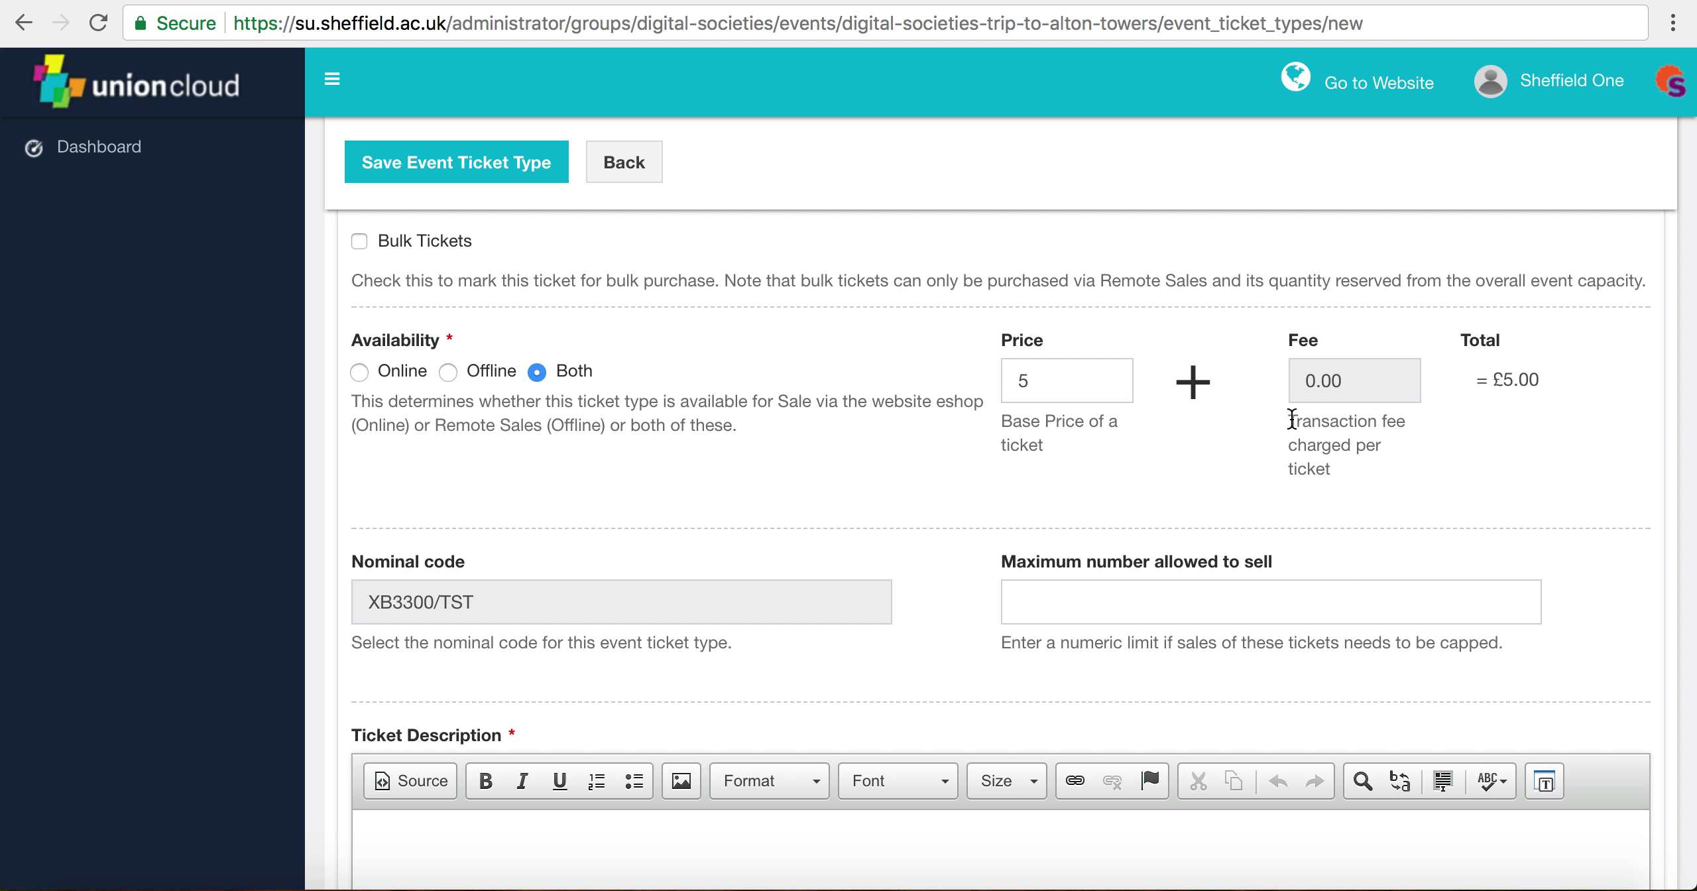
scroll(948, 464, down, 3)
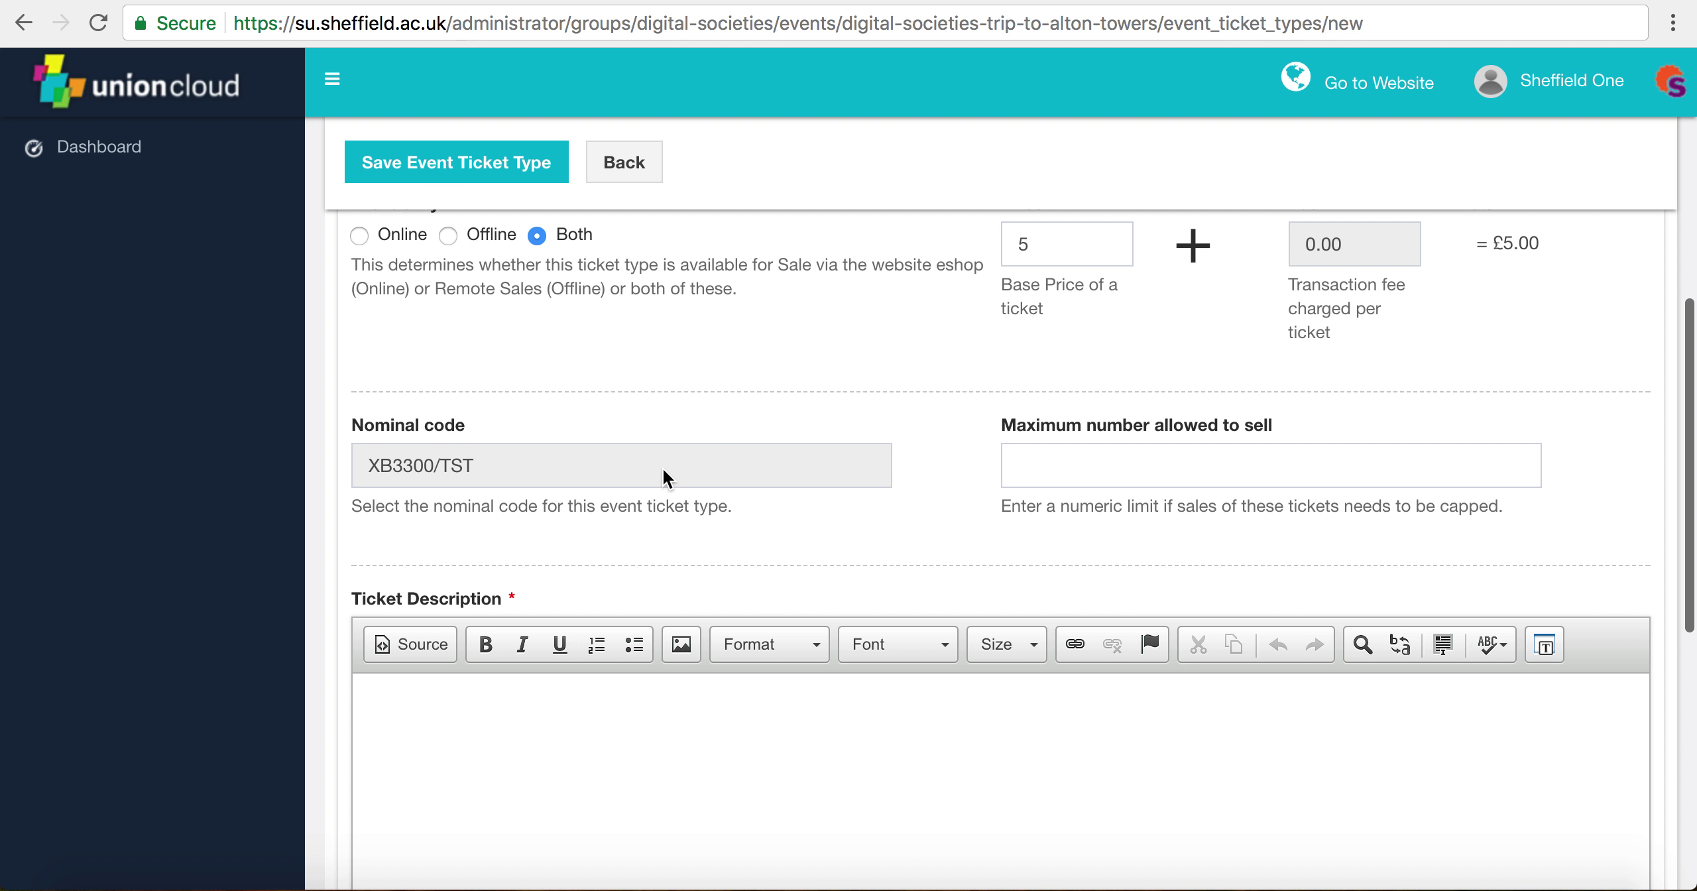
scroll(663, 480, down, 3)
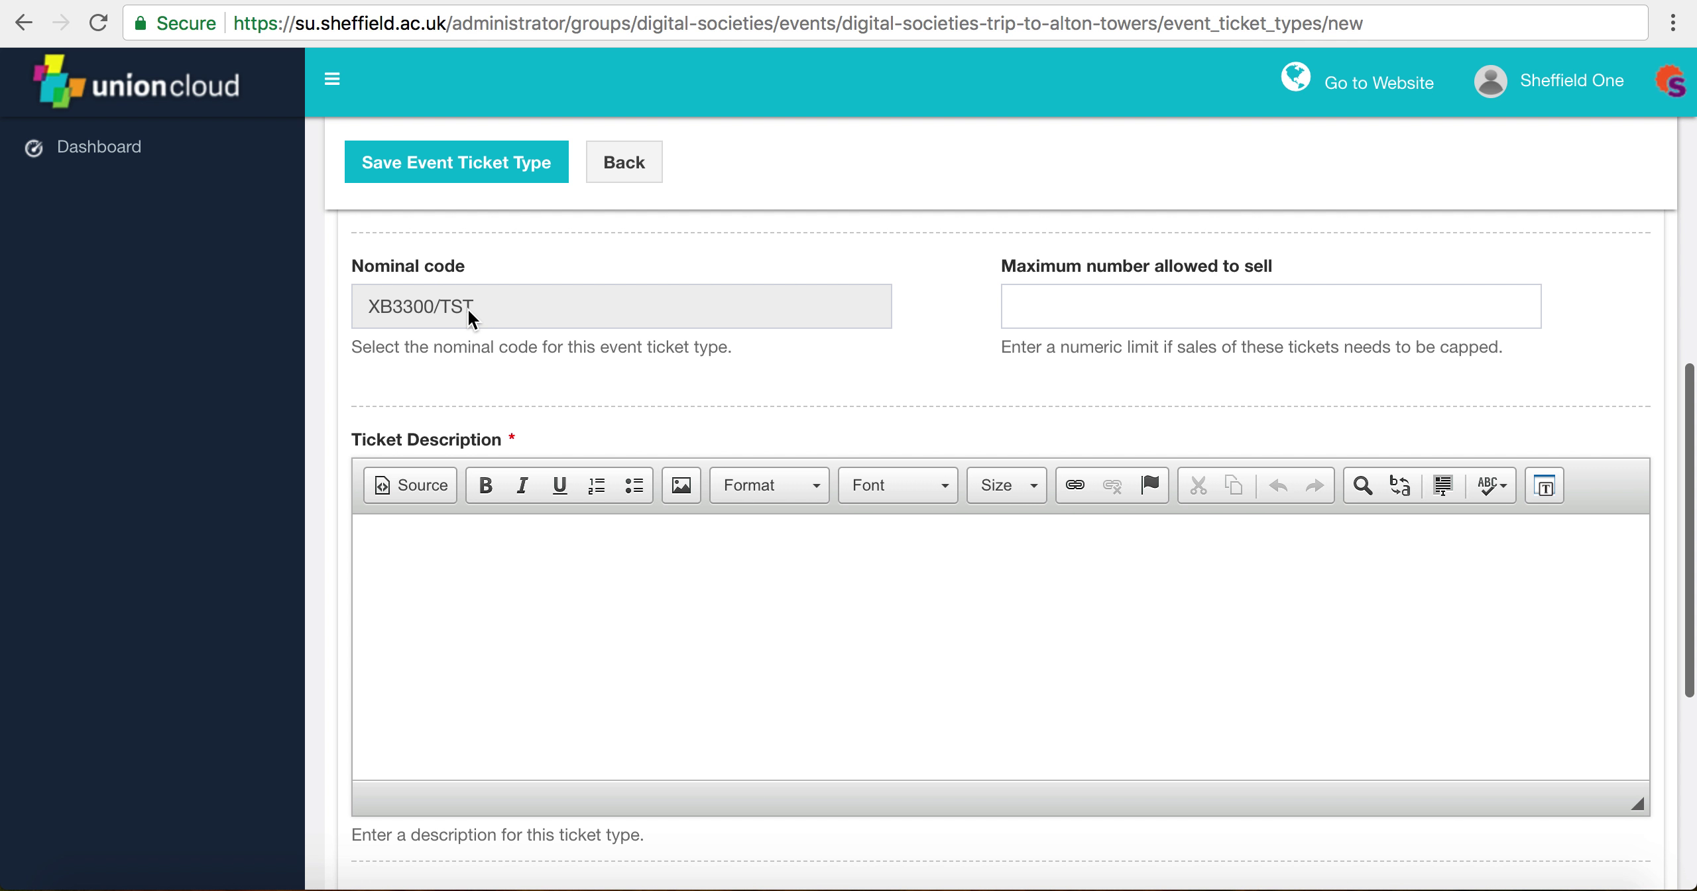
Set the maximum number of tickets allowed to sell to 15
click(1071, 314)
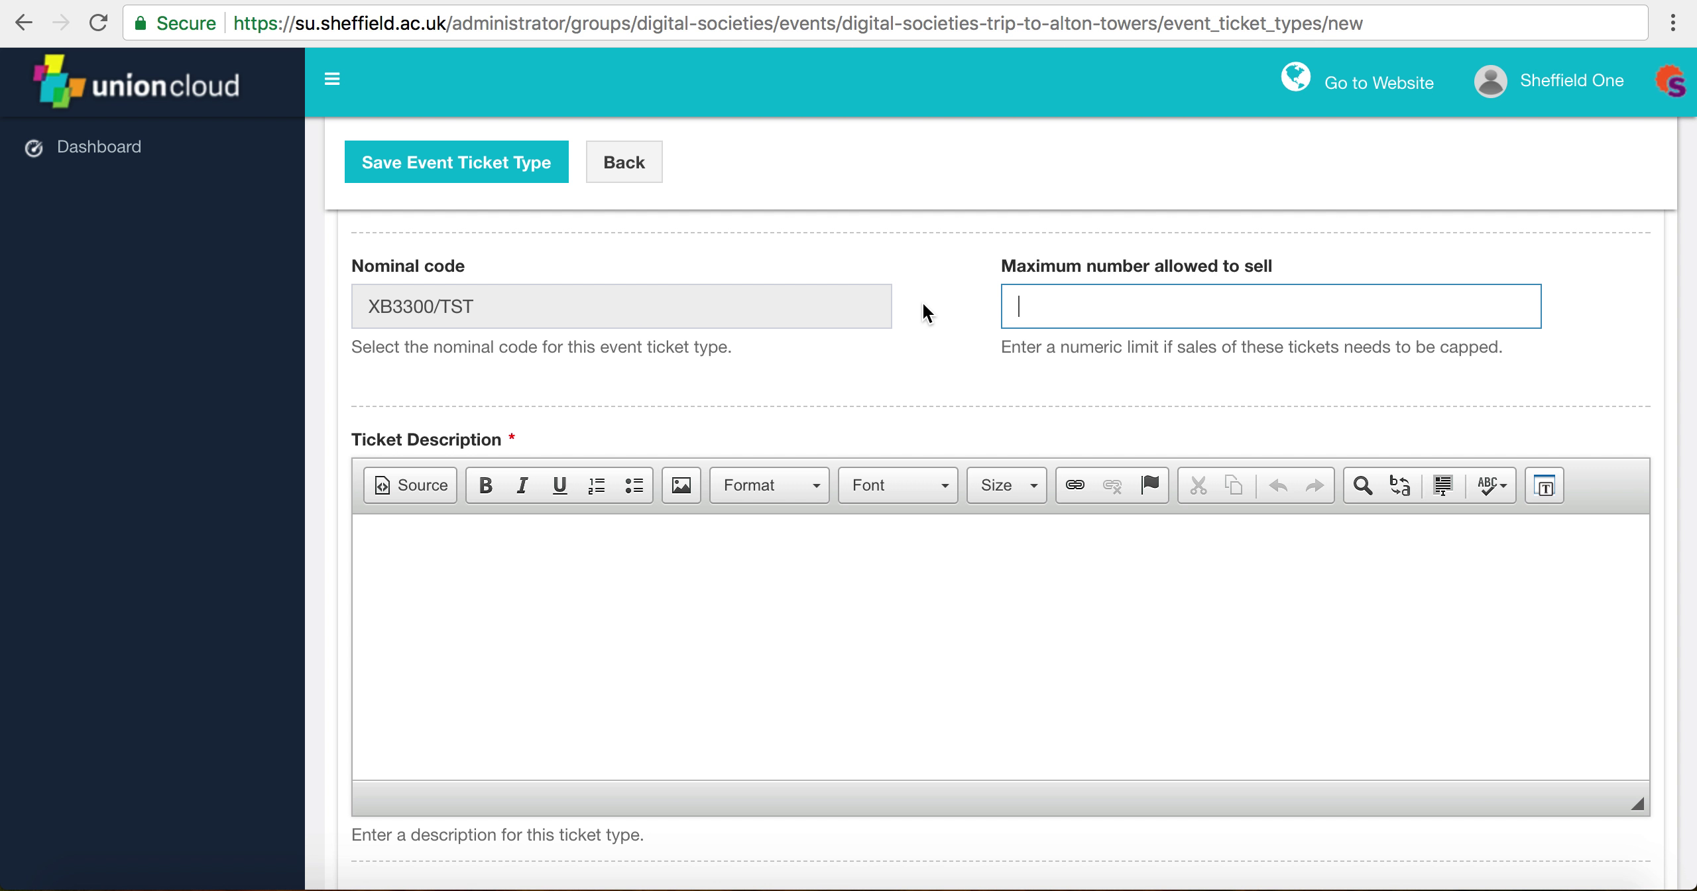
text(15)
click(866, 592)
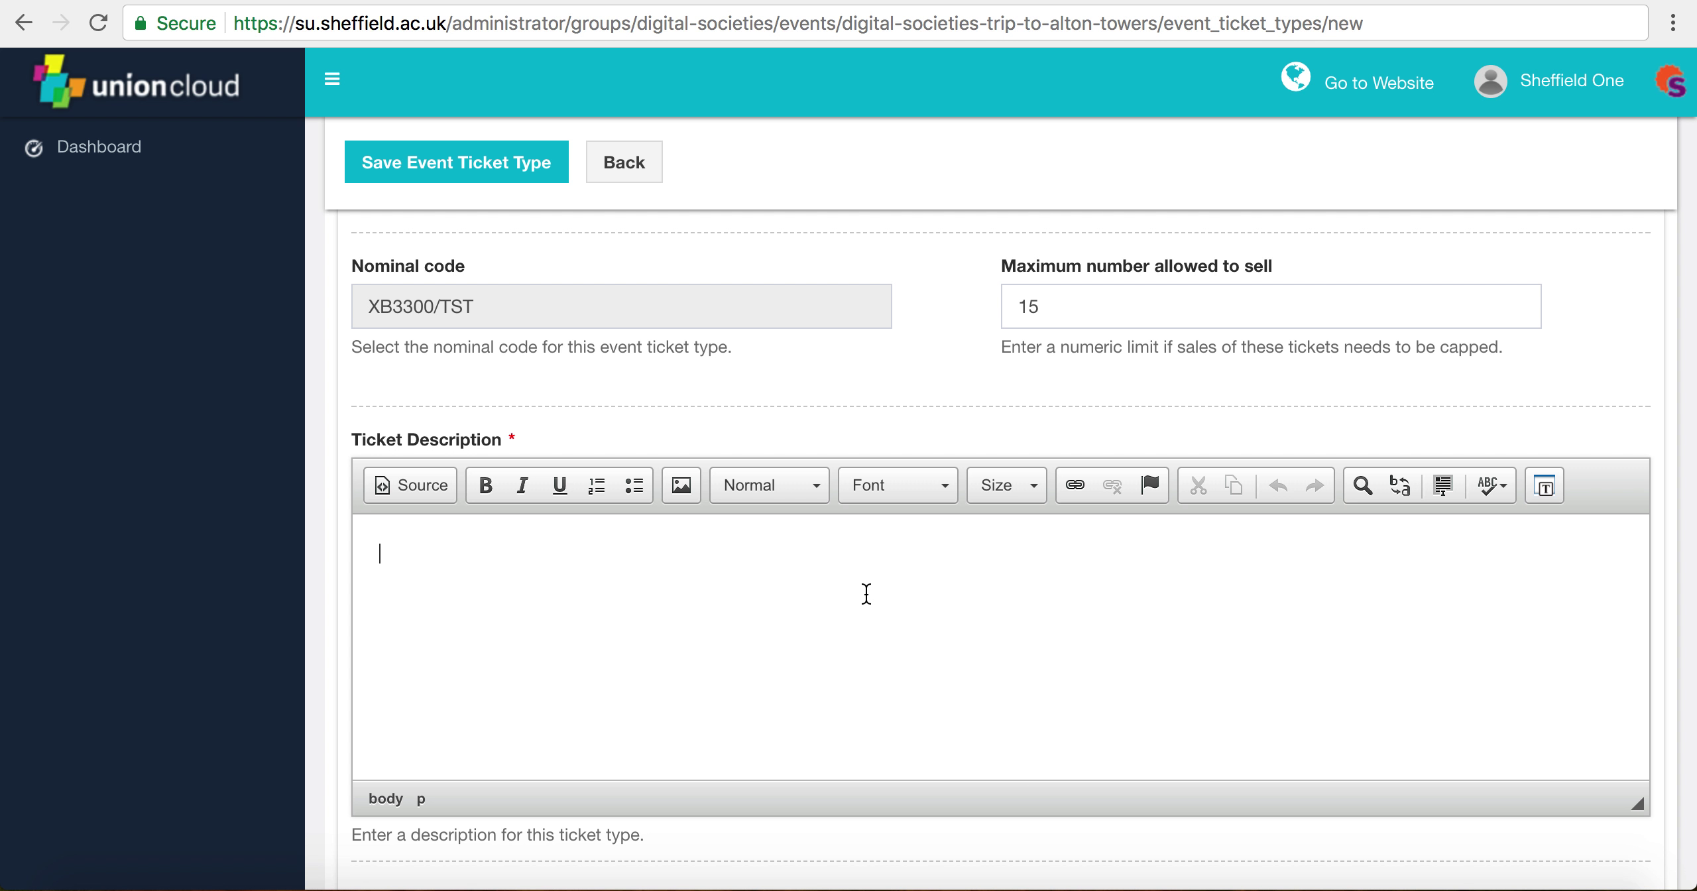
scroll(865, 592, up, 5)
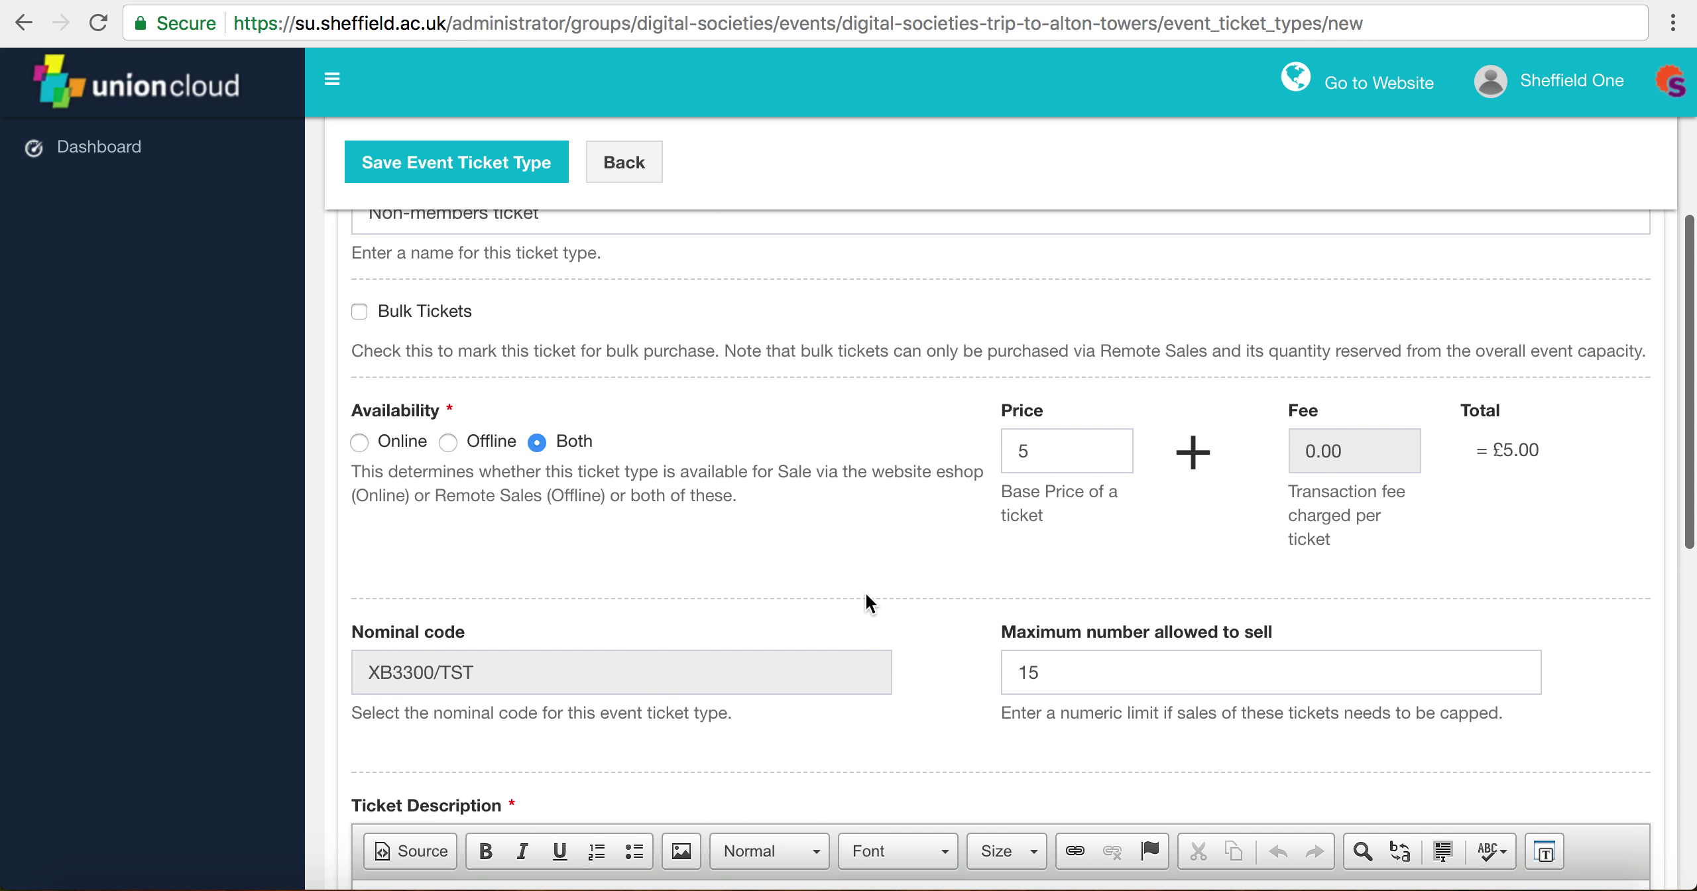
scroll(865, 592, down, 4)
scroll(756, 652, down, 3)
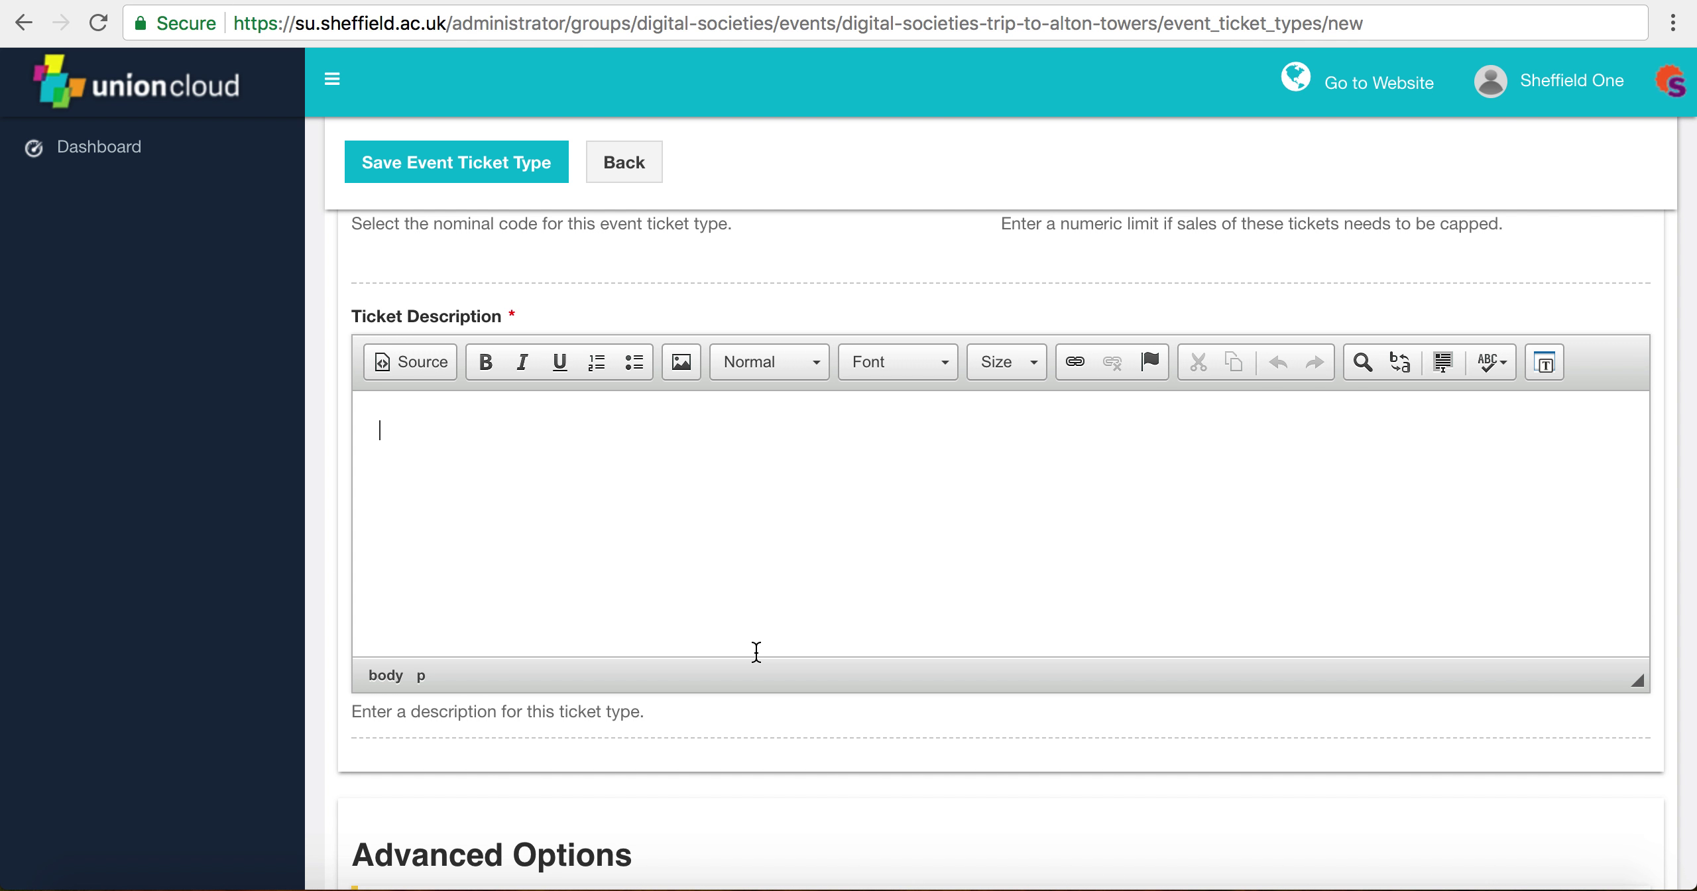
Enter 'This is a non-members ticket.' as the ticket description and review the form
text(This is a non-members ticket)
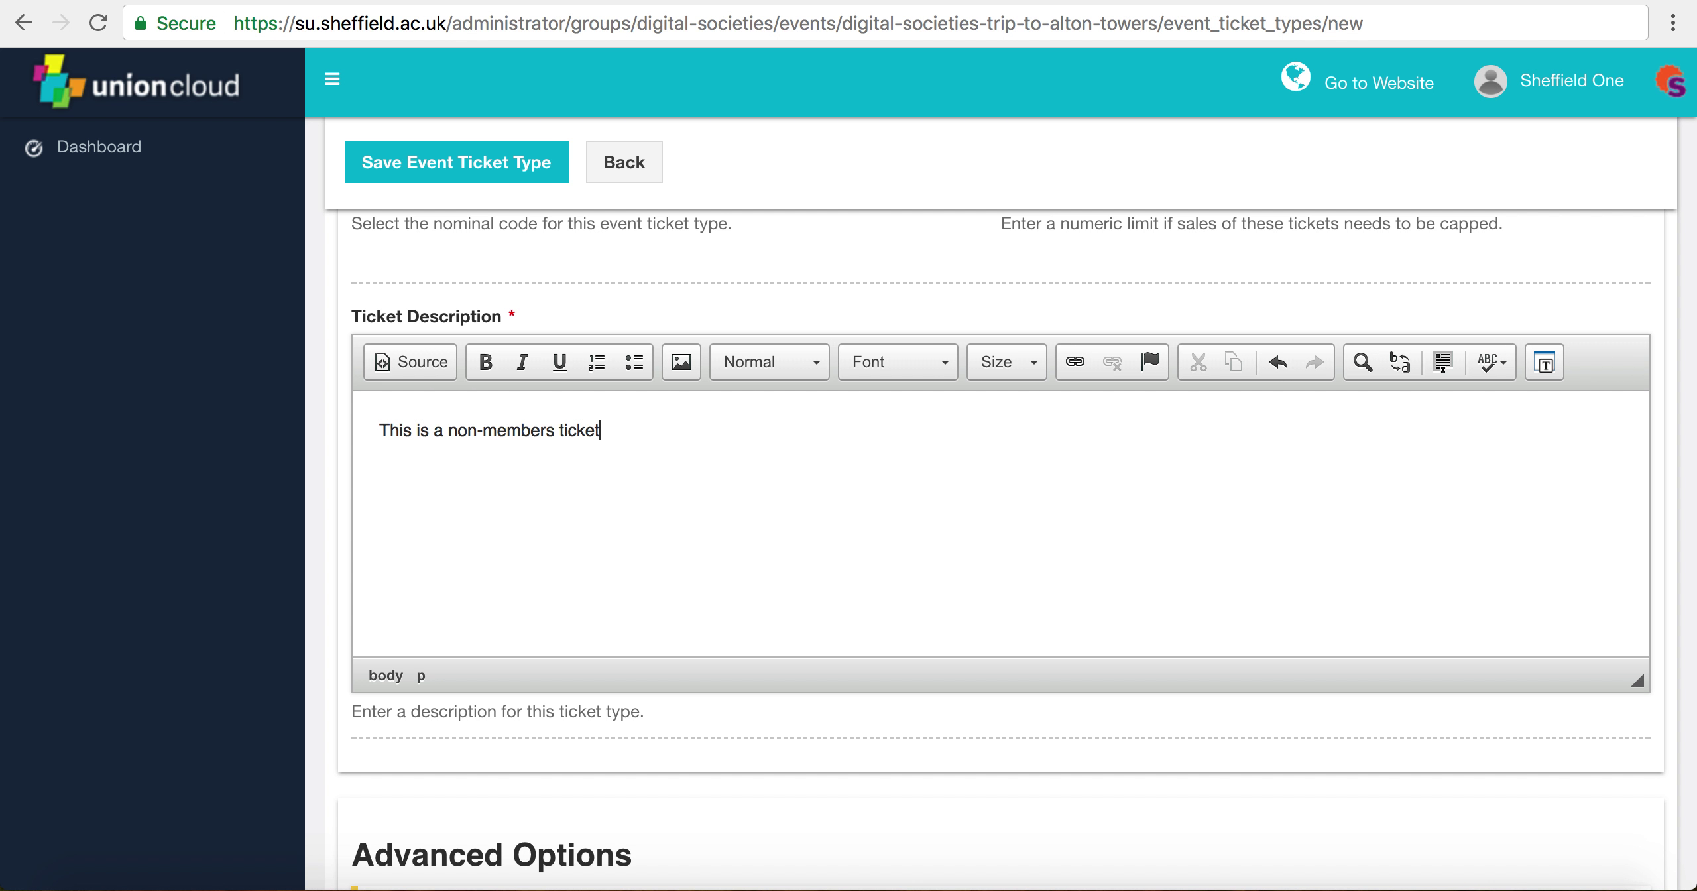
text(.)
scroll(859, 734, down, 2)
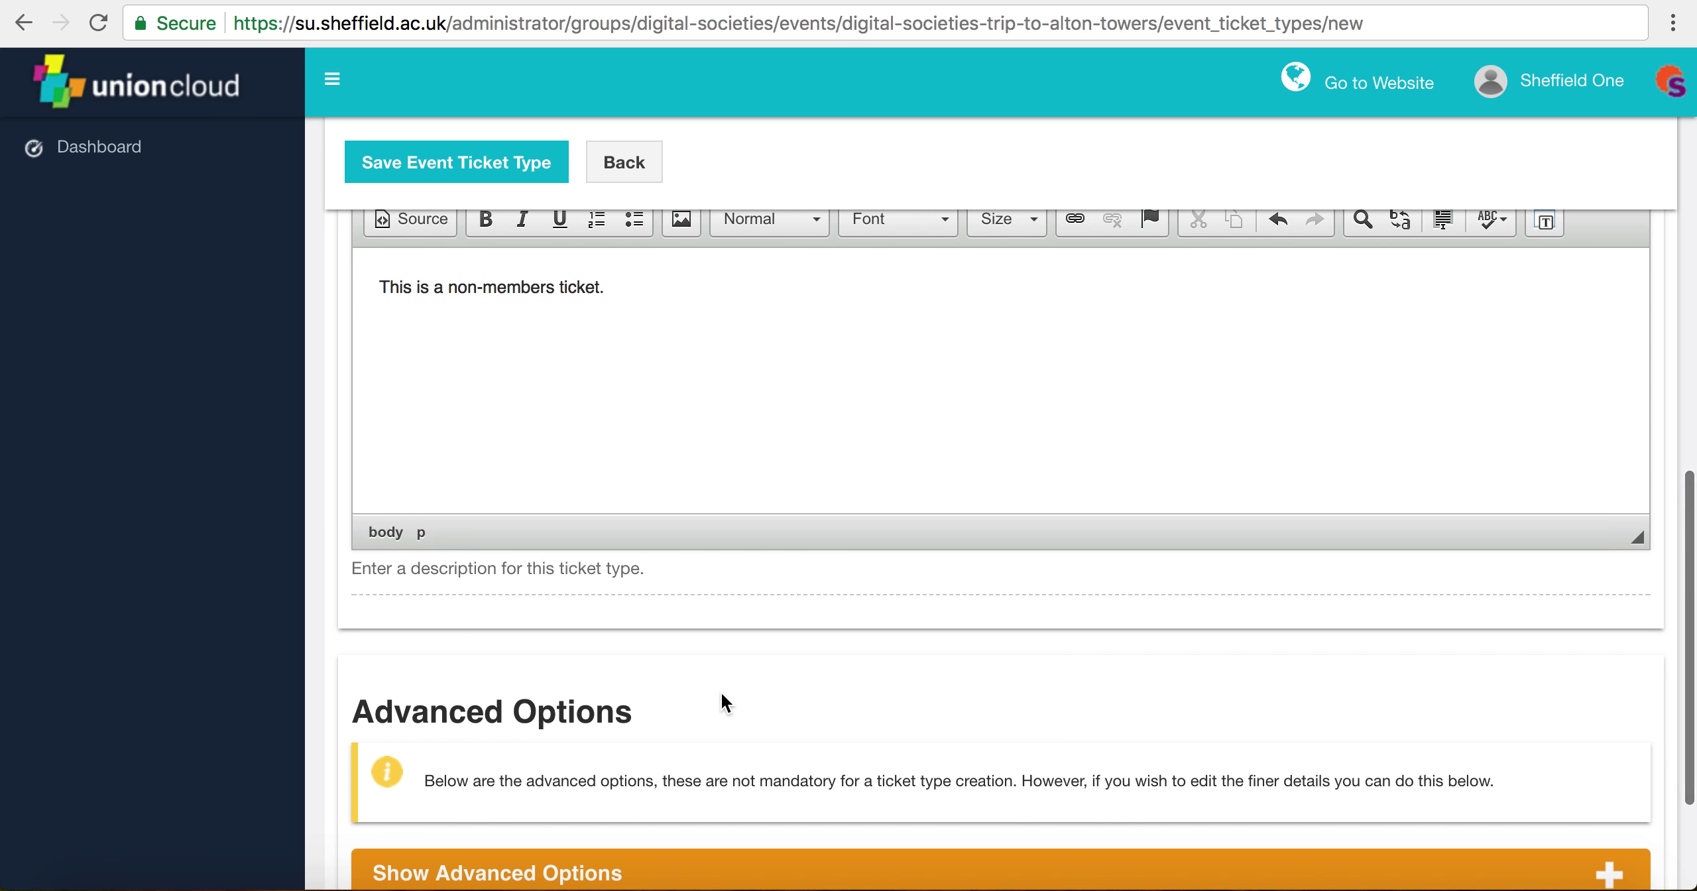
scroll(721, 691, down, 3)
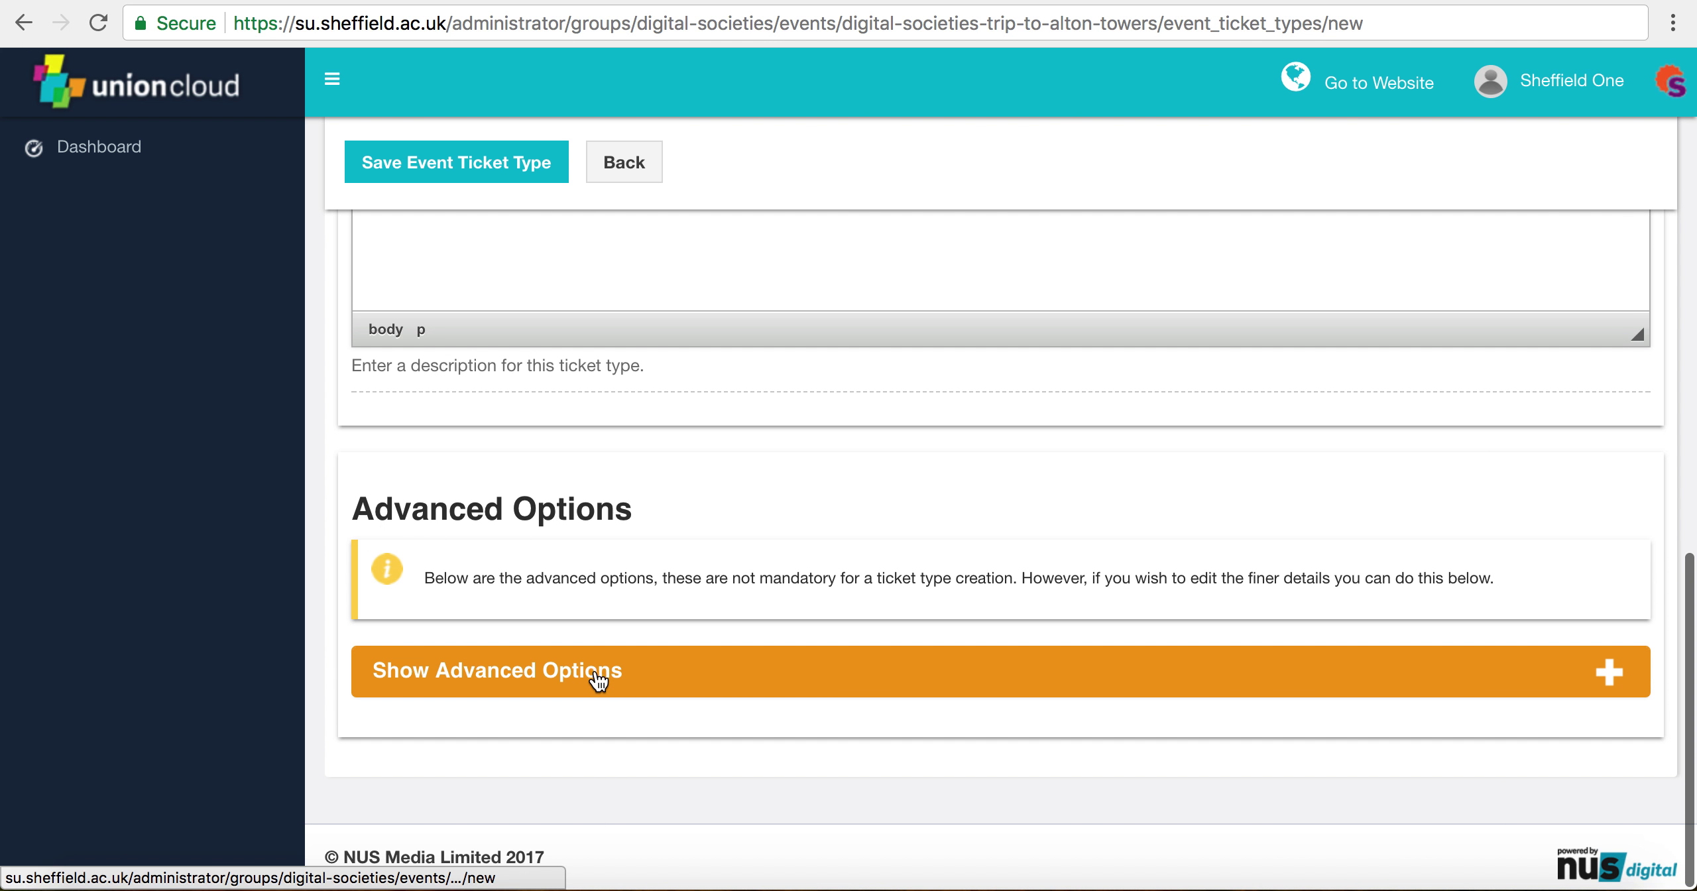
scroll(673, 526, up, 10)
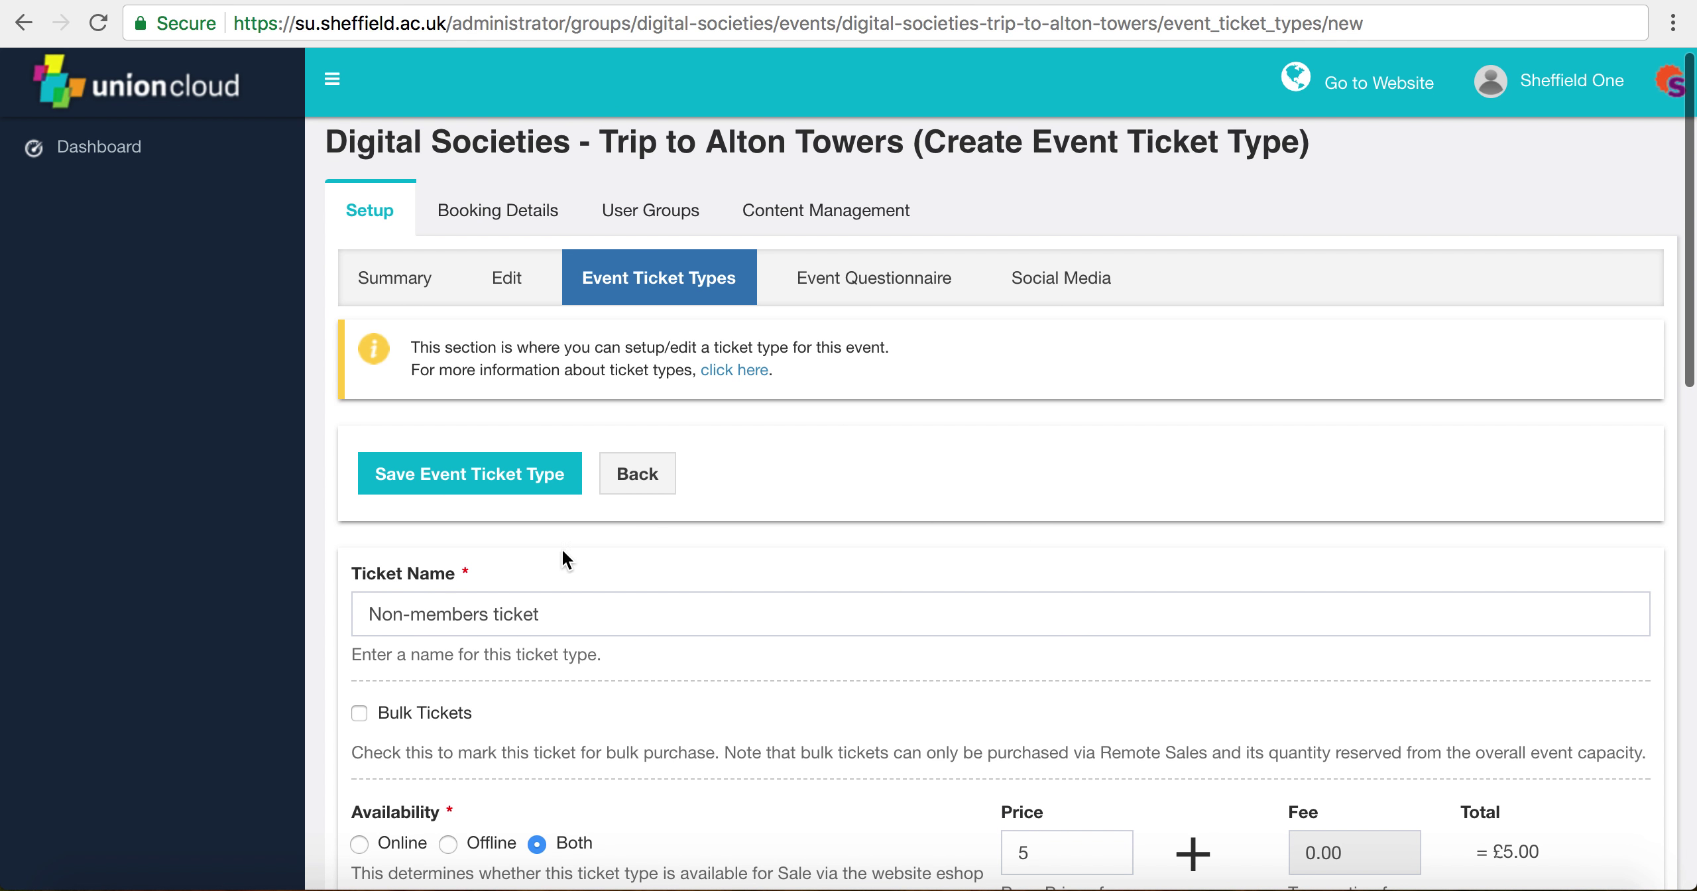
scroll(729, 603, down, 5)
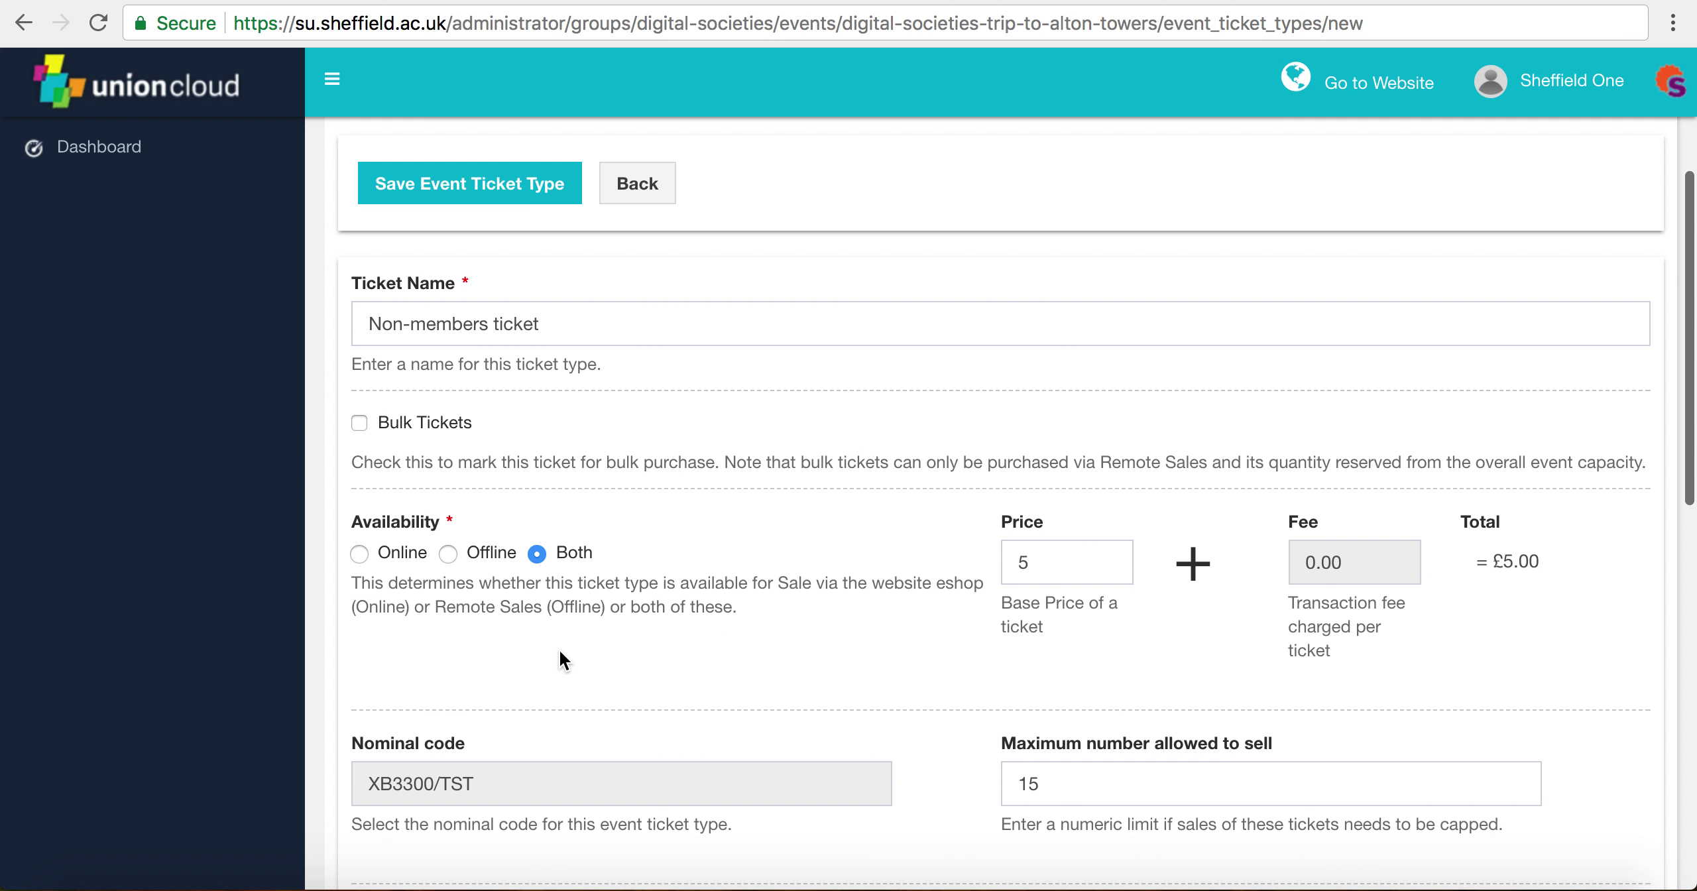
scroll(561, 653, down, 10)
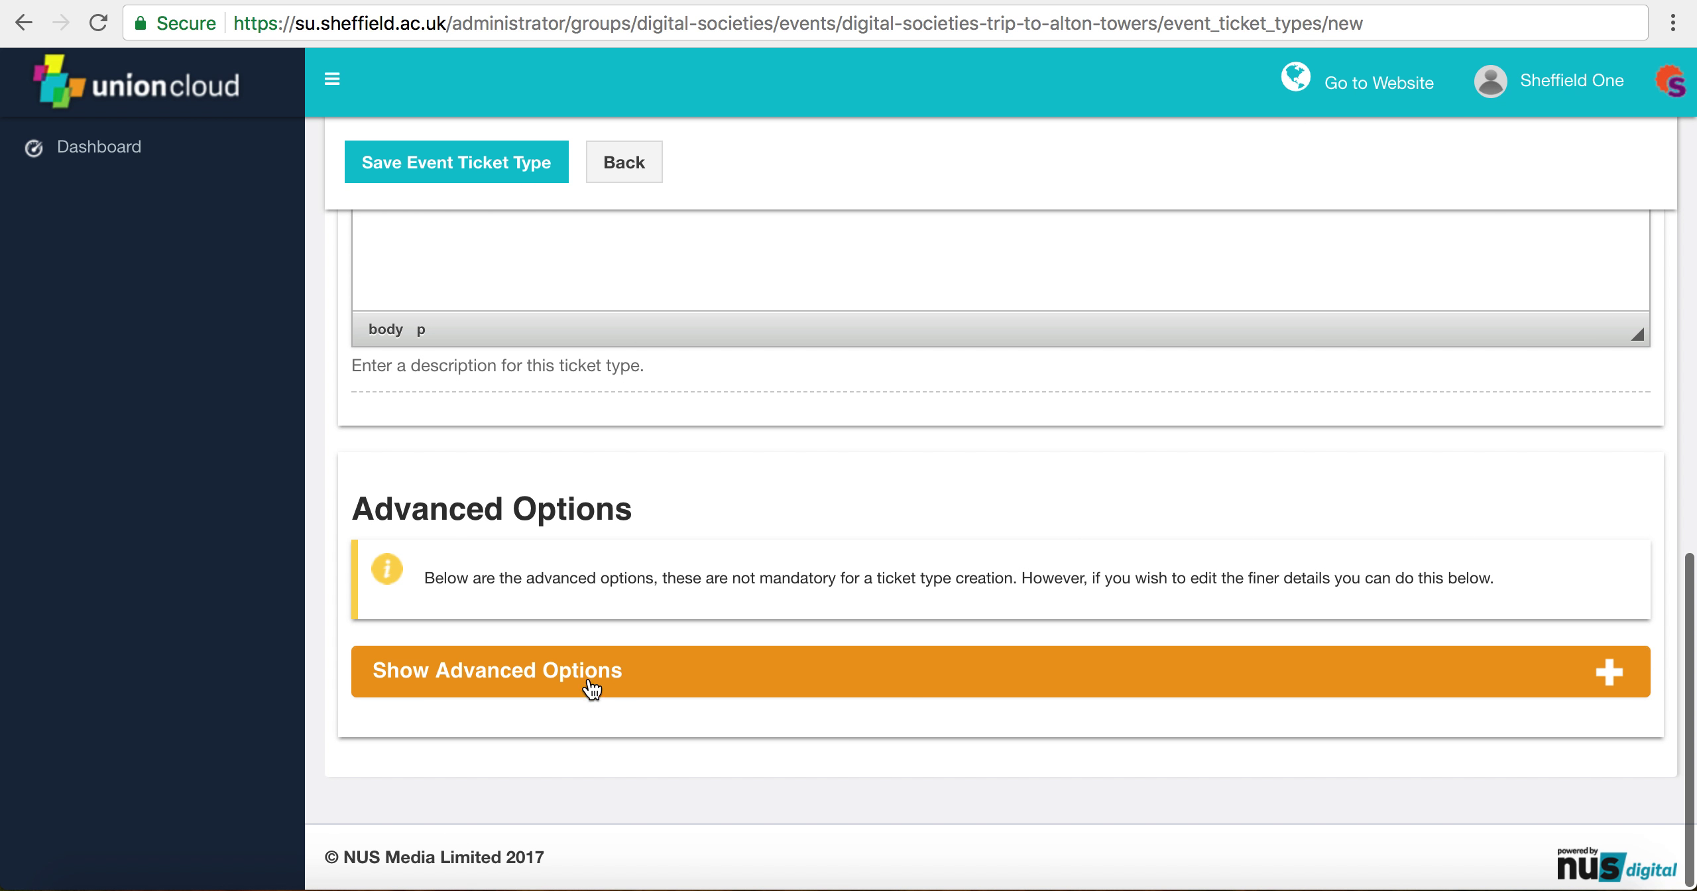
click(592, 683)
scroll(904, 722, down, 5)
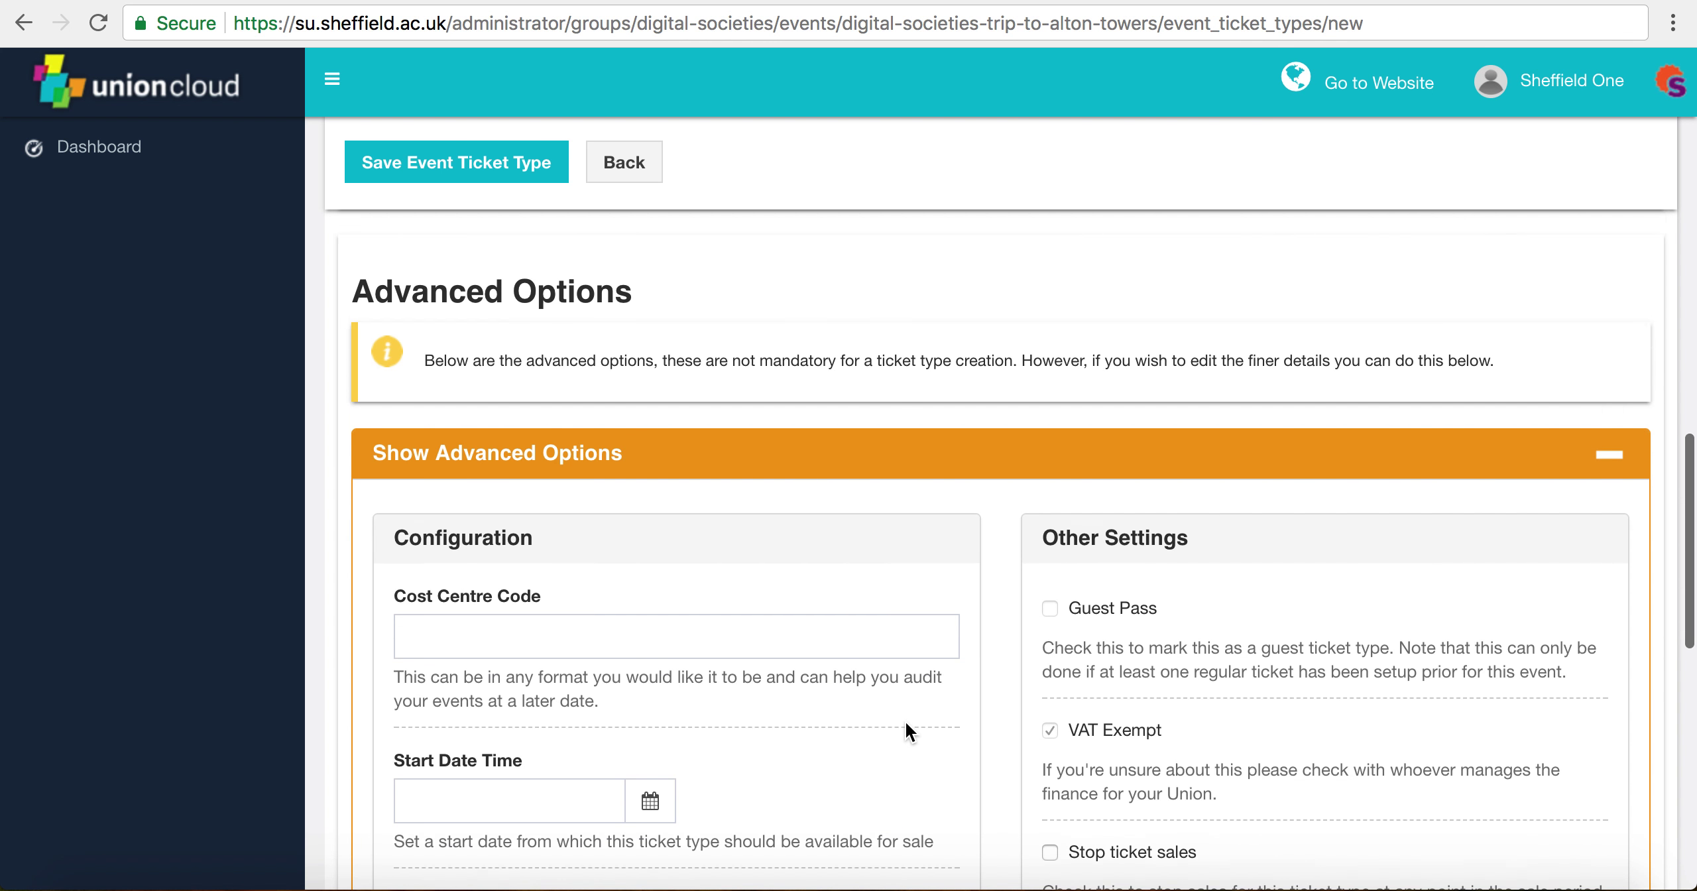
scroll(999, 654, down, 1)
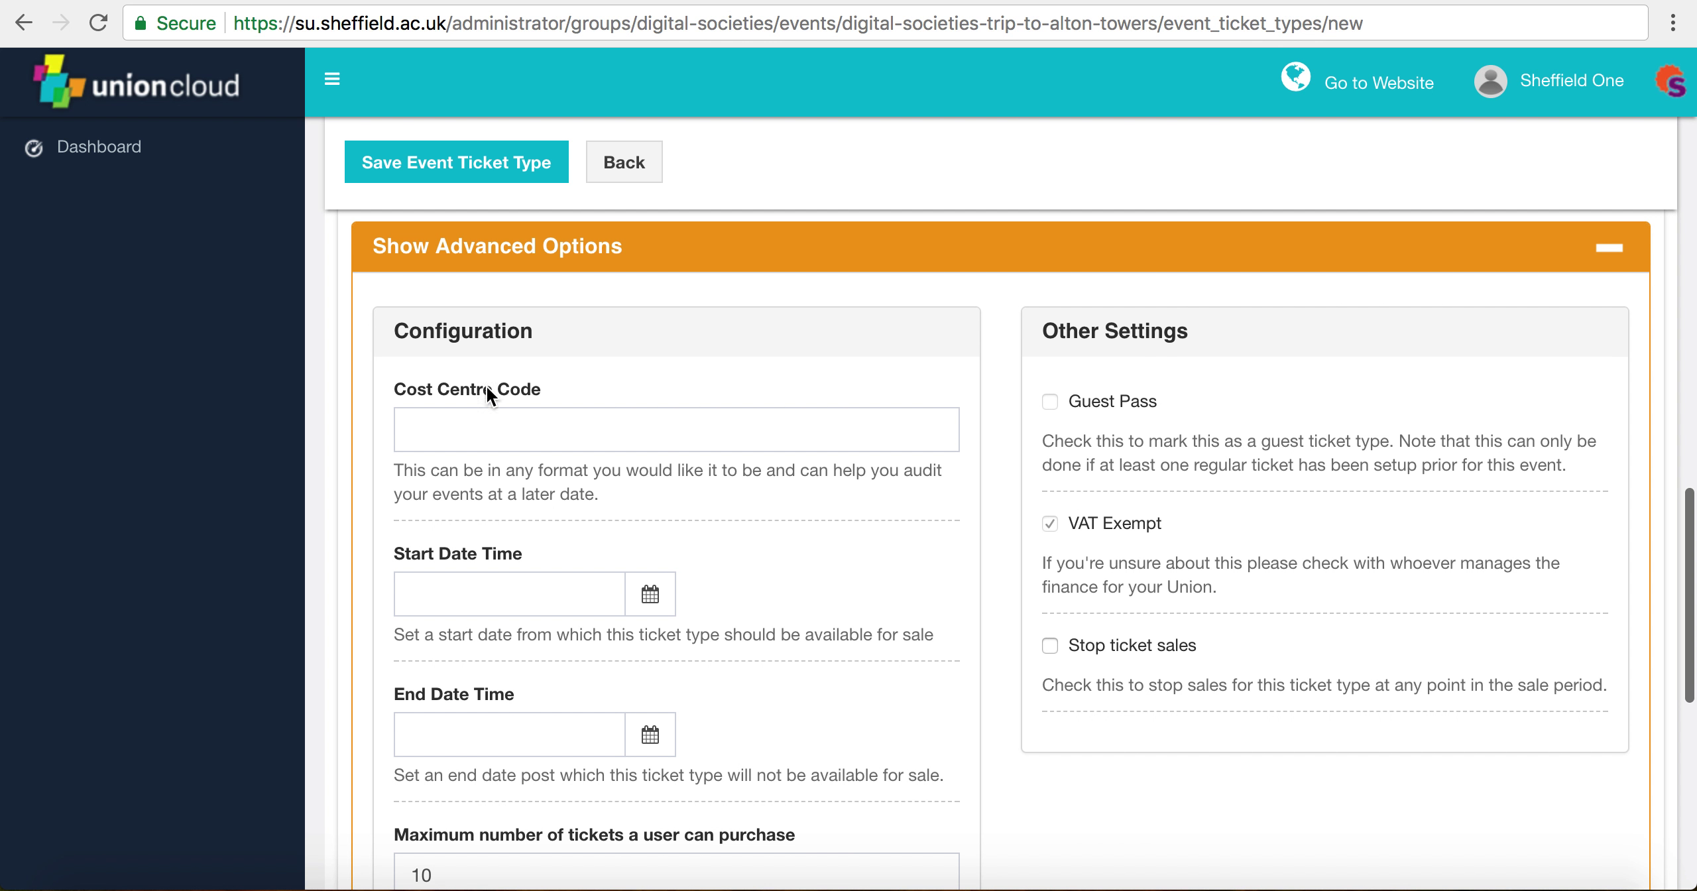
scroll(853, 492, down, 2)
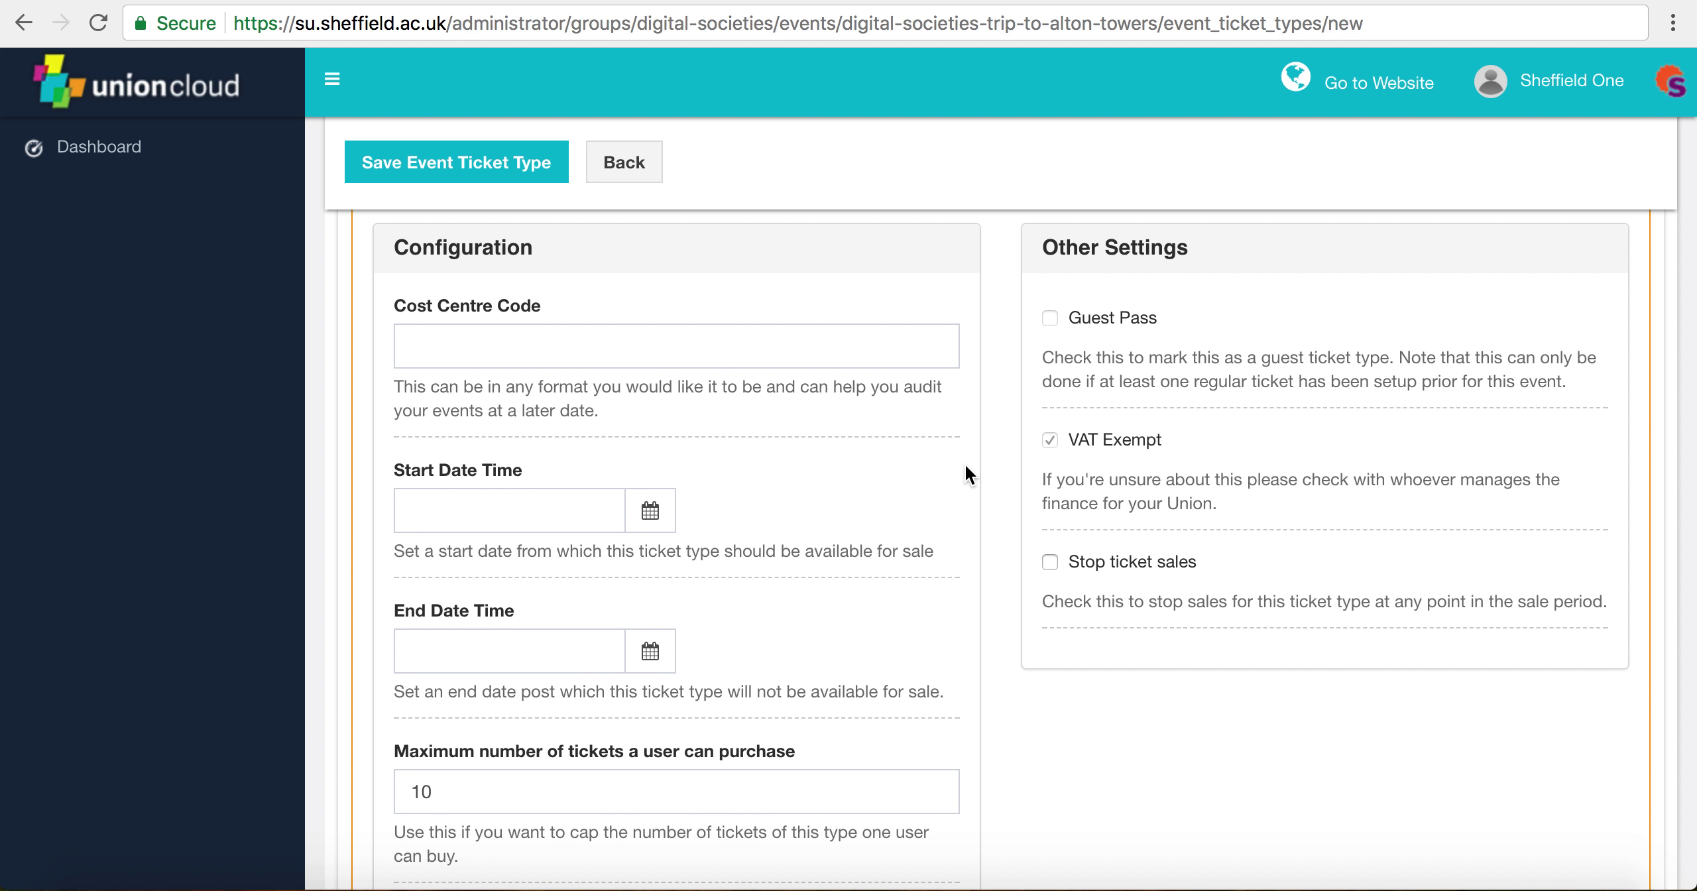
scroll(962, 464, down, 1)
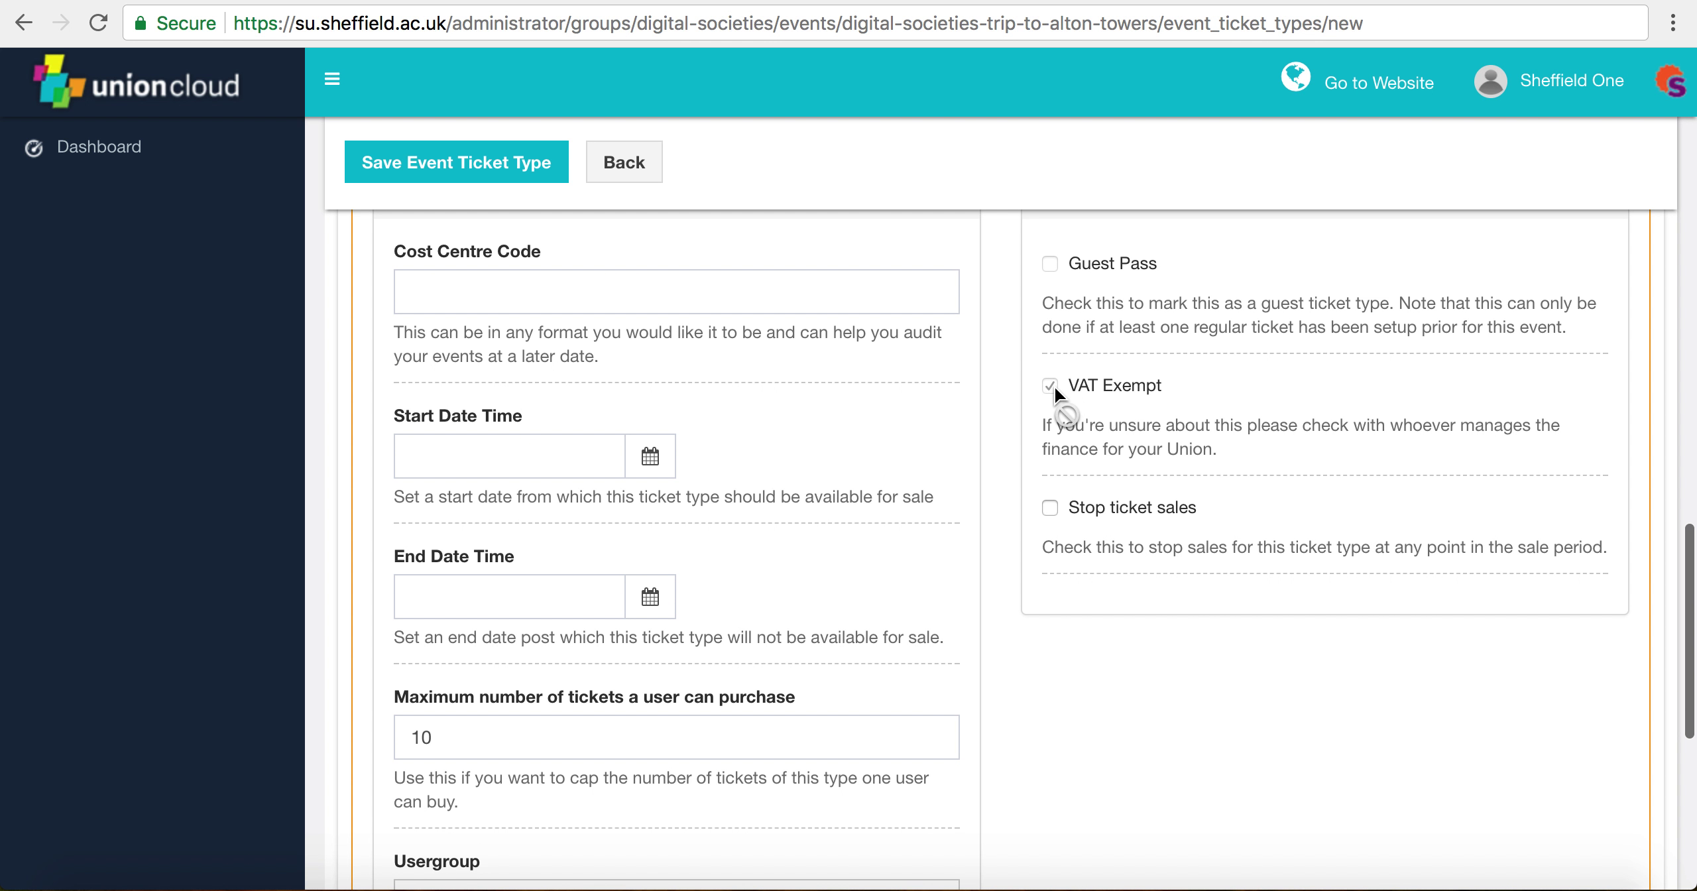
scroll(1027, 437, down, 1)
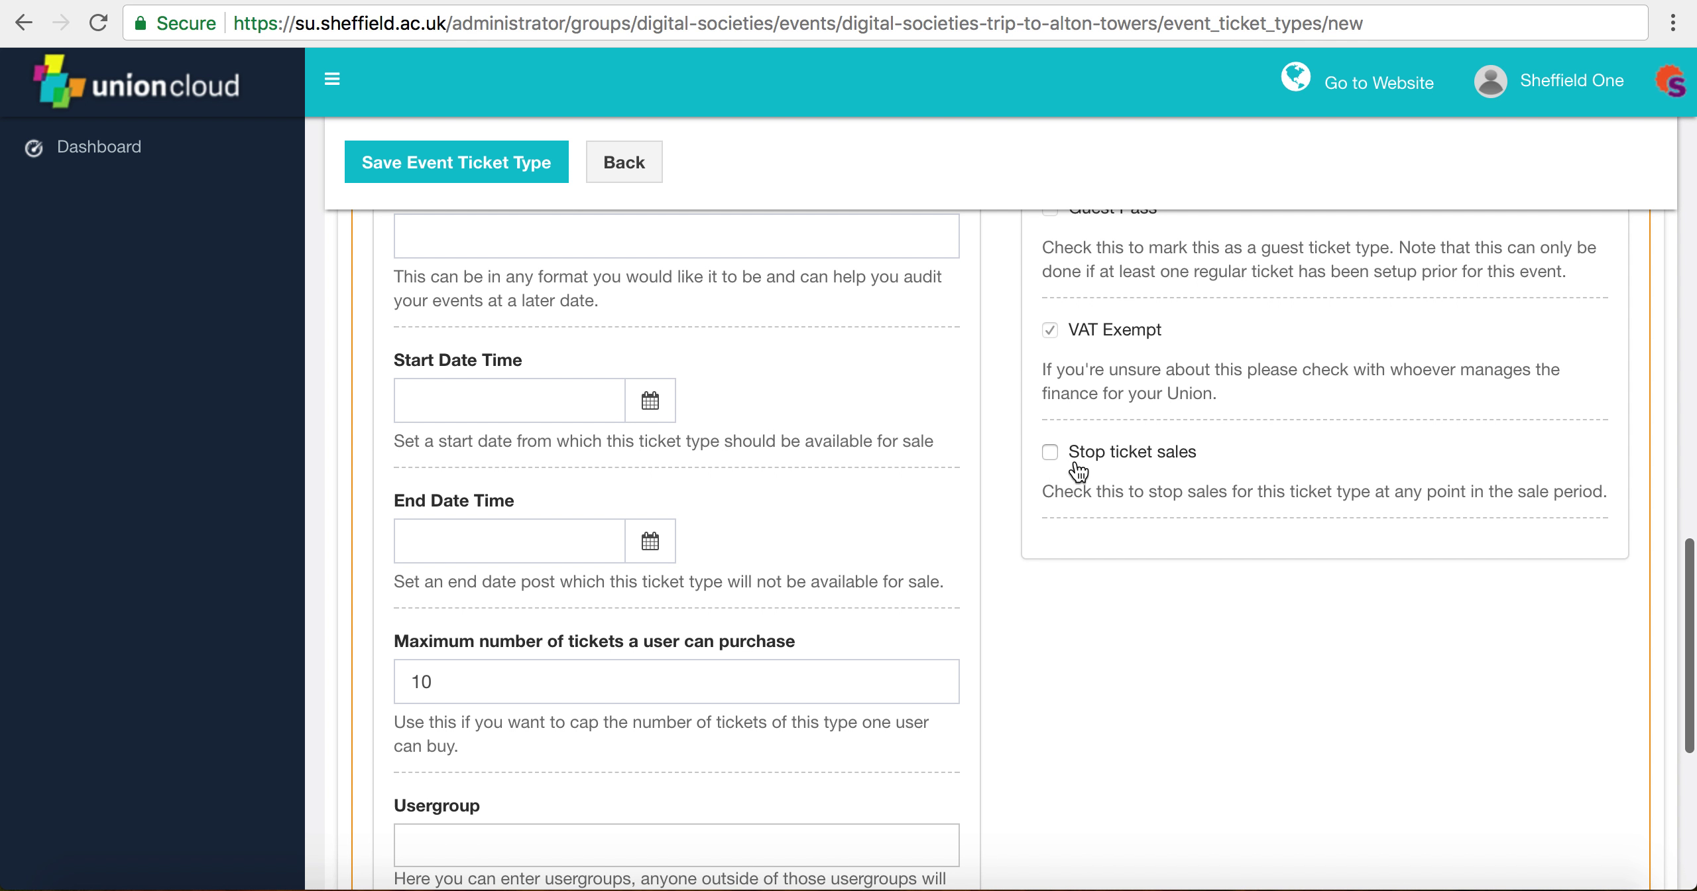
click(1049, 452)
scroll(762, 477, up, 2)
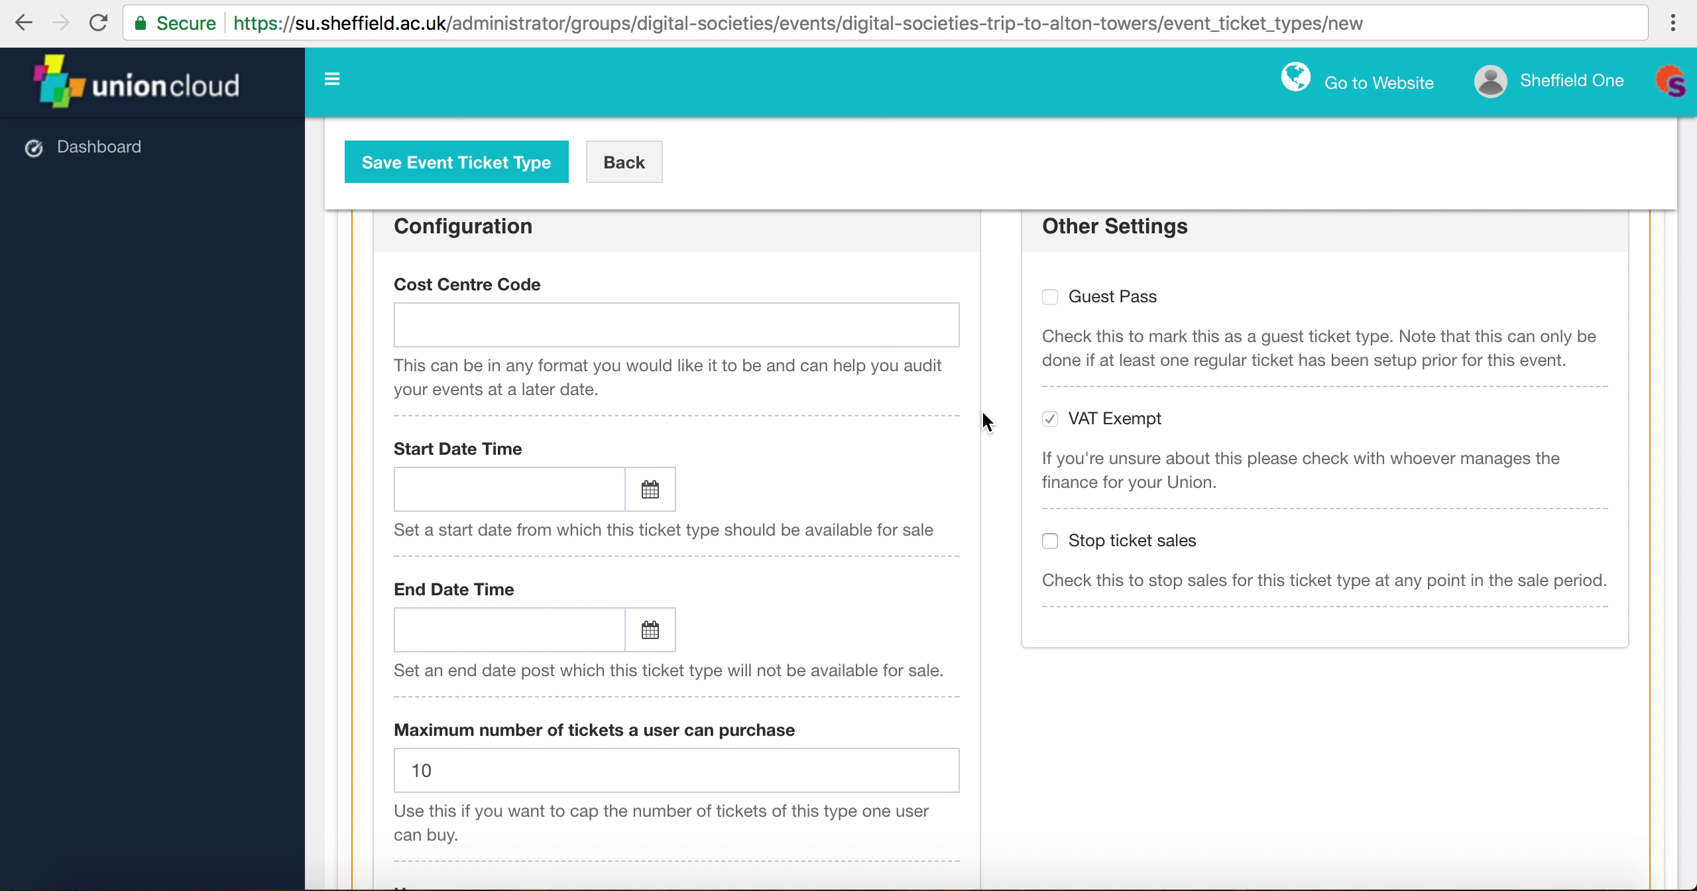
scroll(983, 417, down, 2)
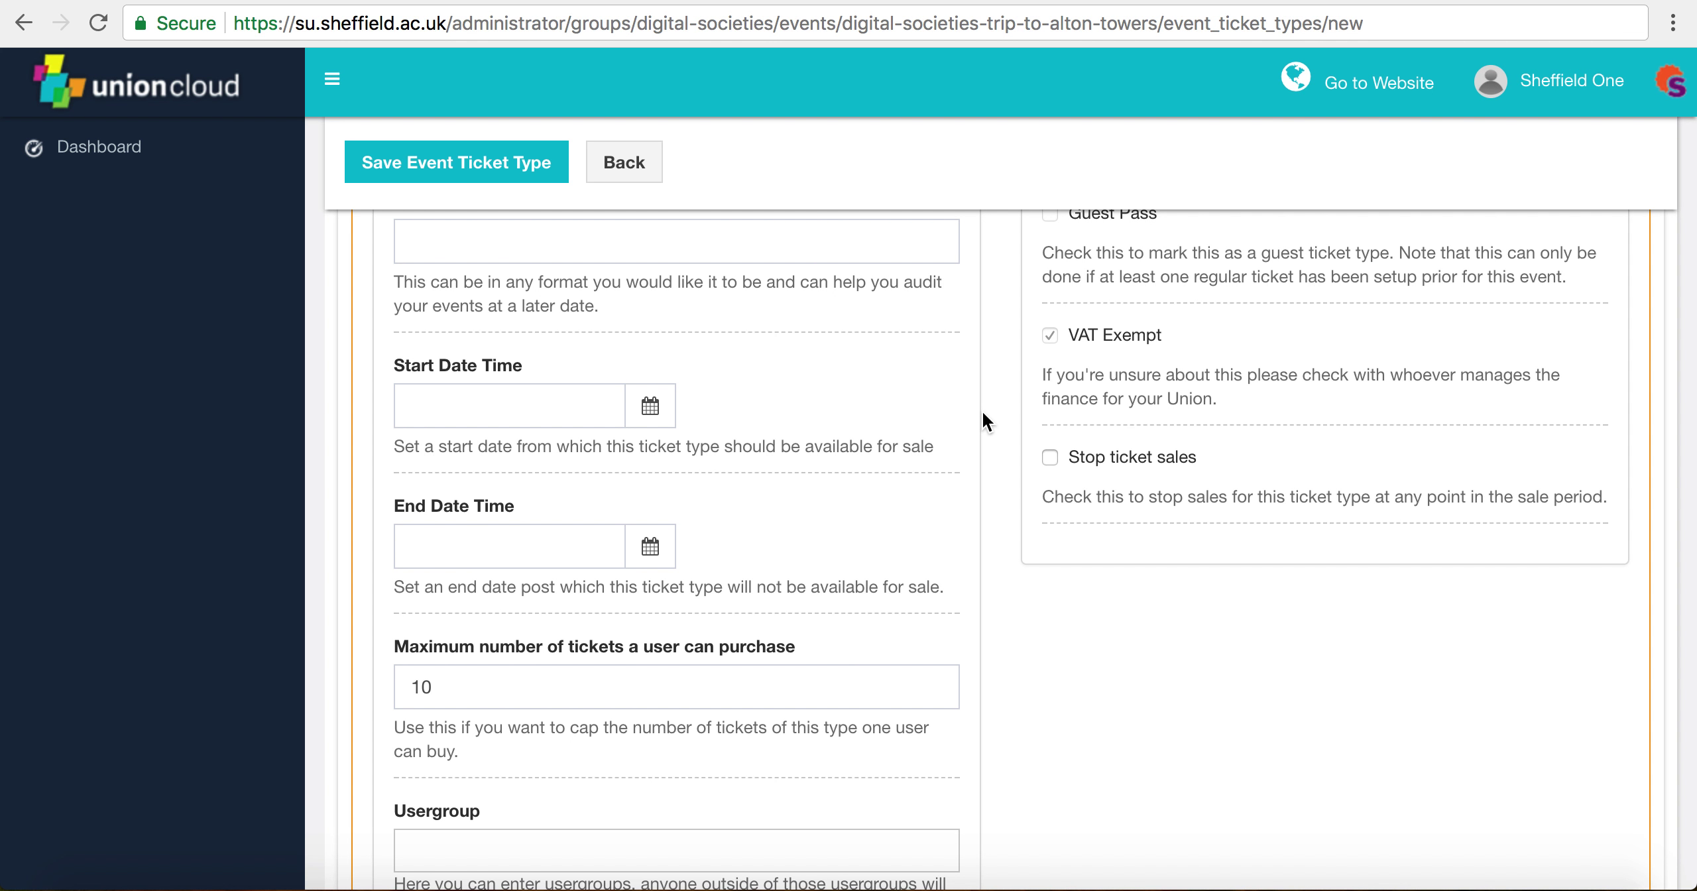
scroll(982, 419, down, 3)
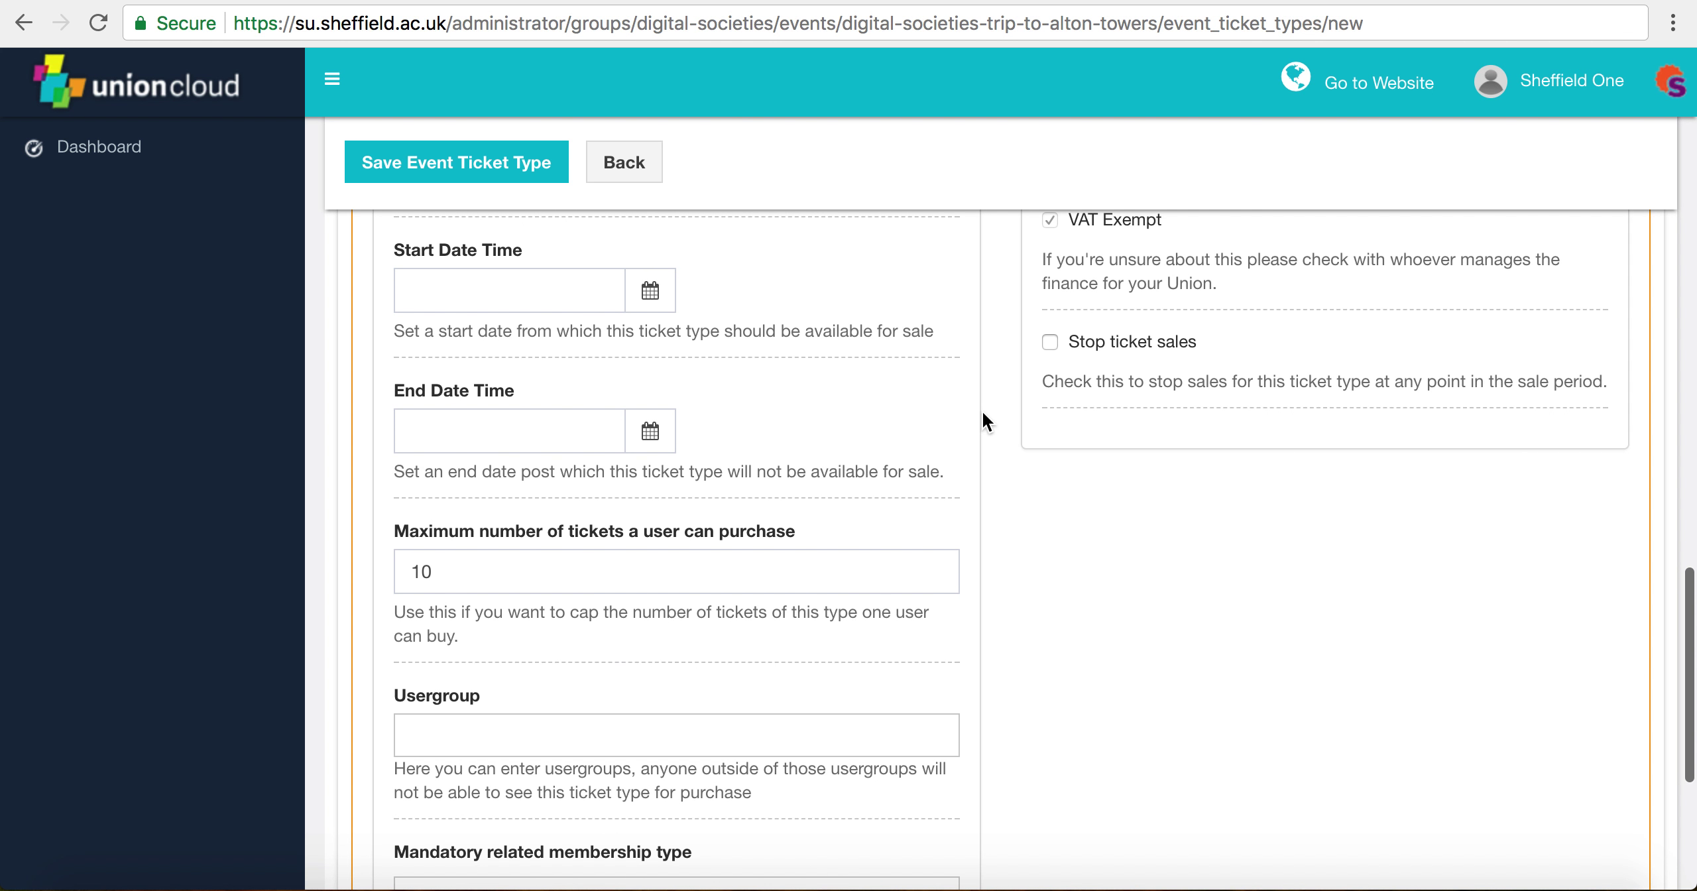
scroll(983, 419, down, 2)
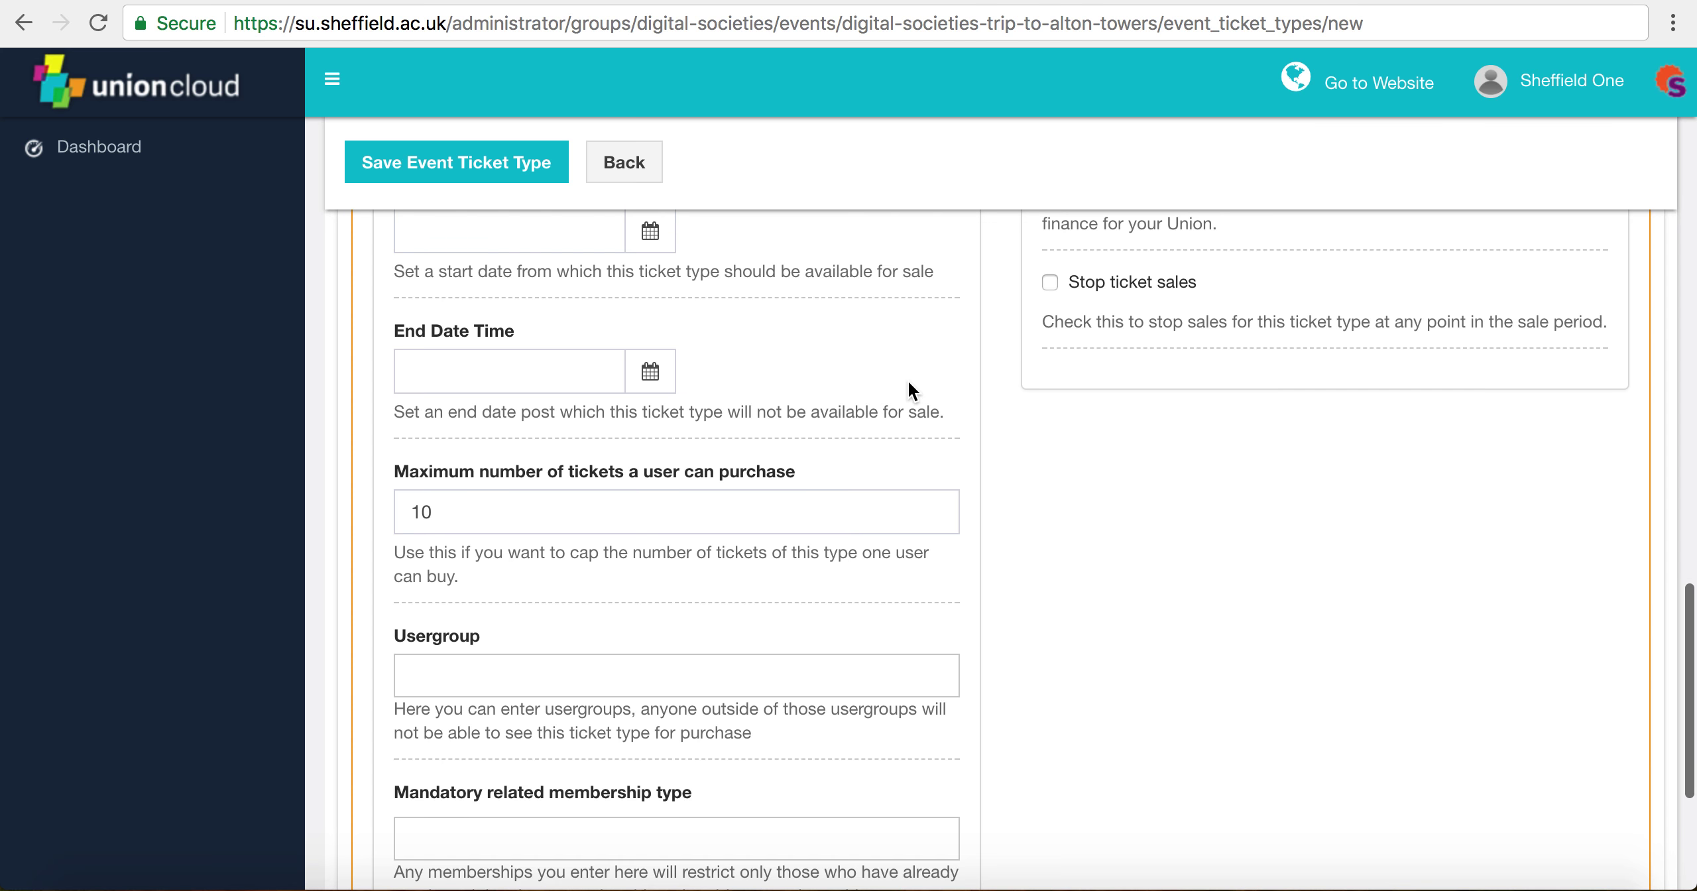
scroll(907, 379, up, 1)
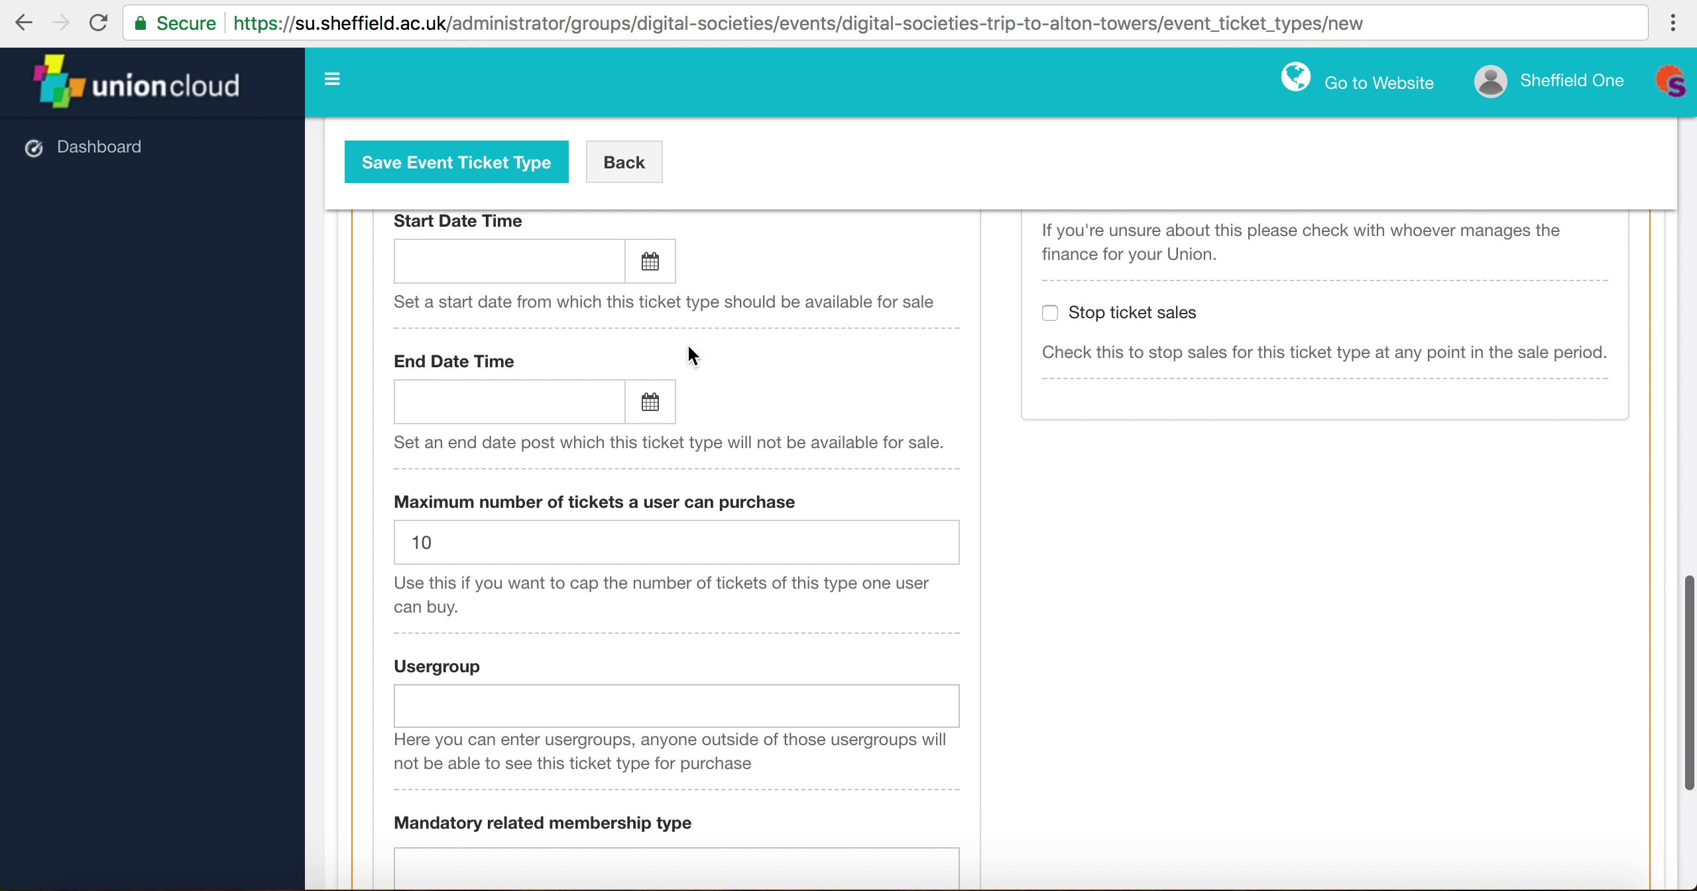
click(650, 261)
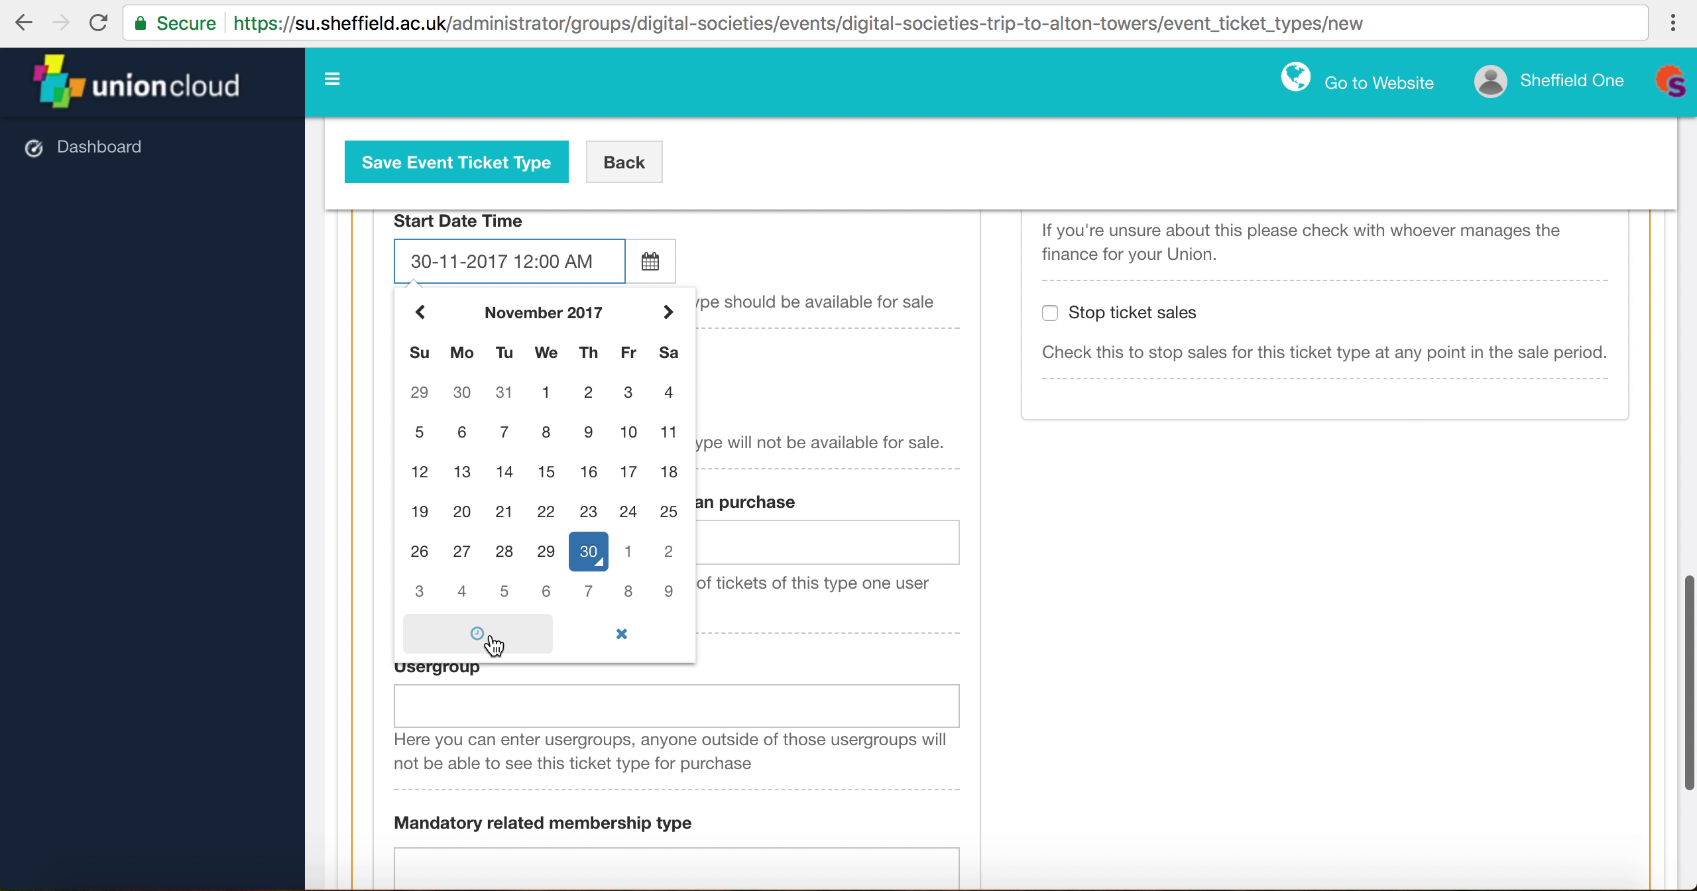
click(627, 560)
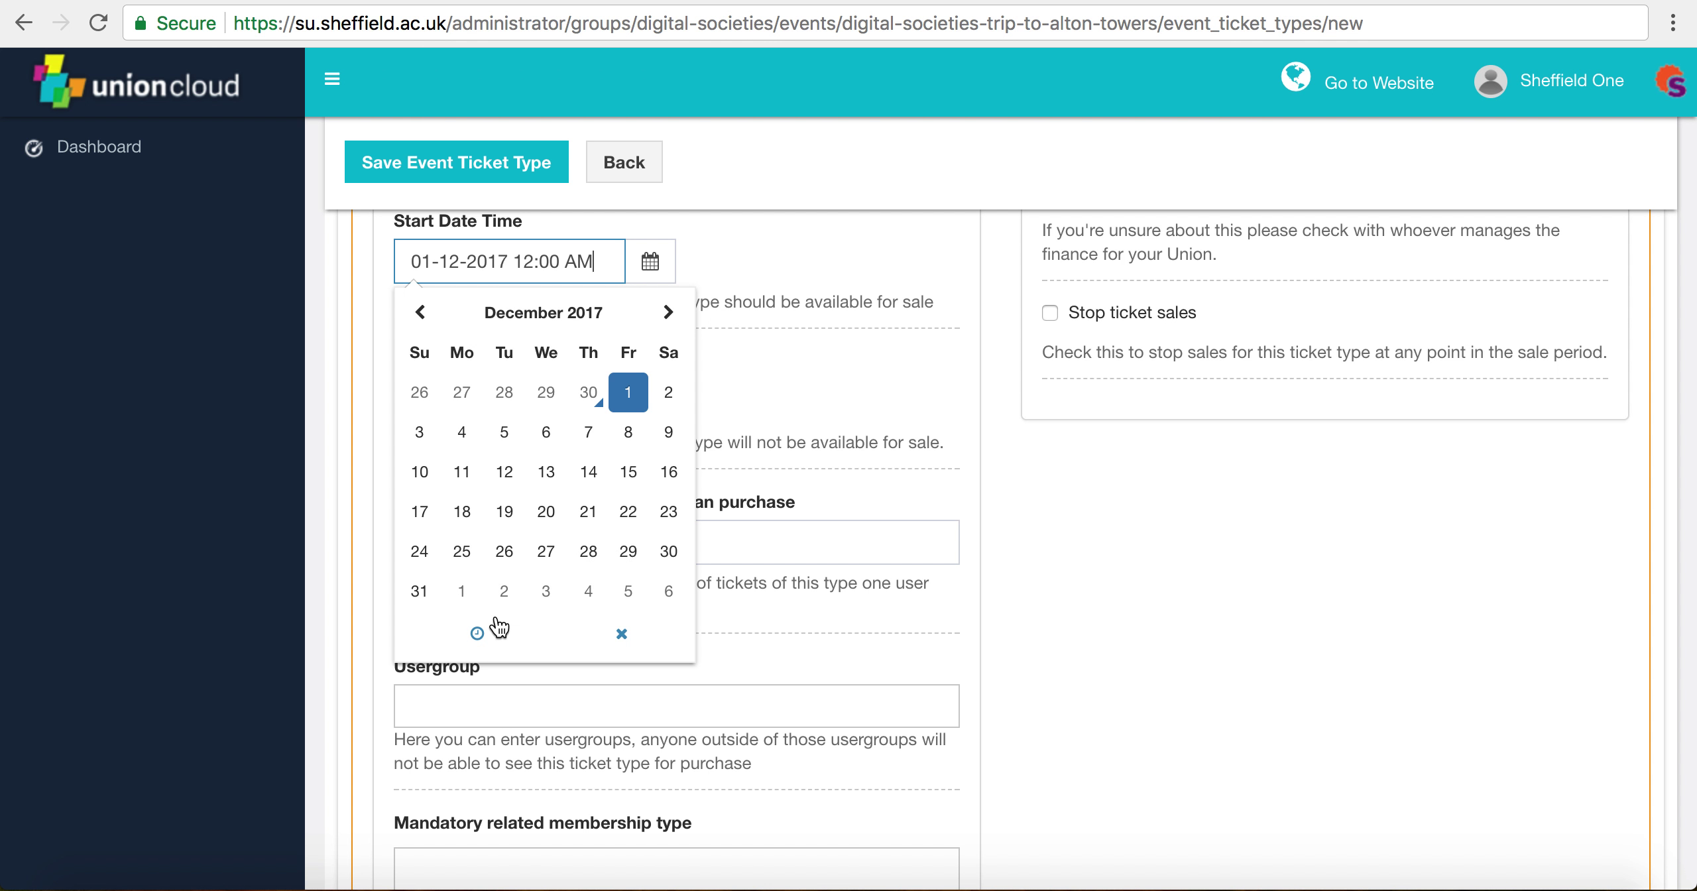
click(478, 633)
double_click(457, 404)
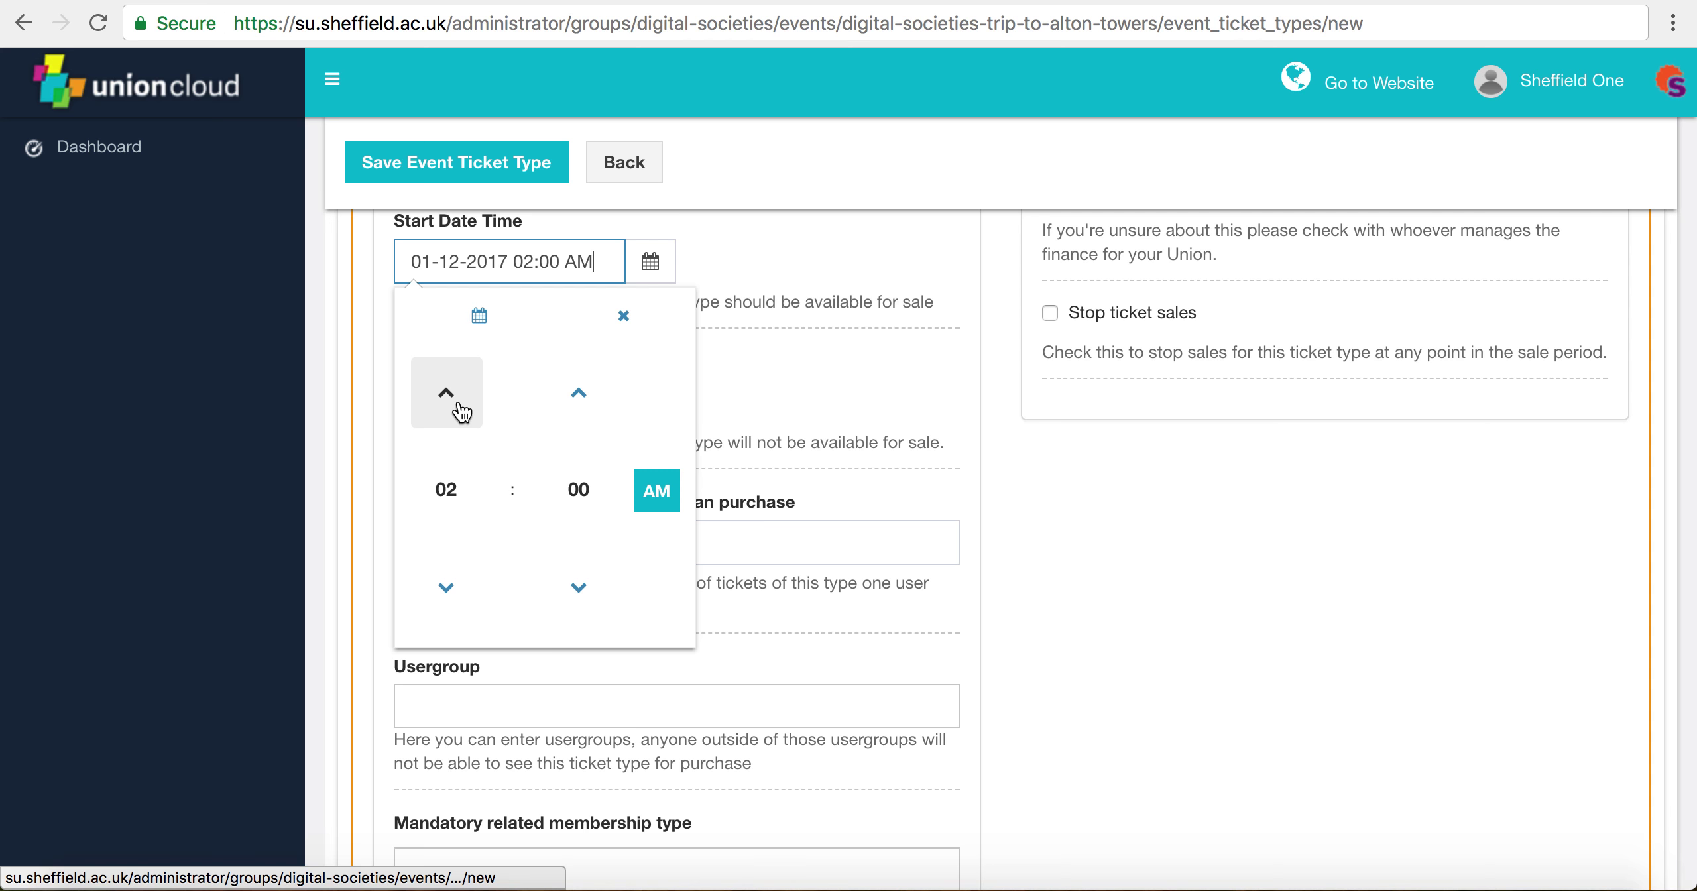
click(462, 411)
click(656, 490)
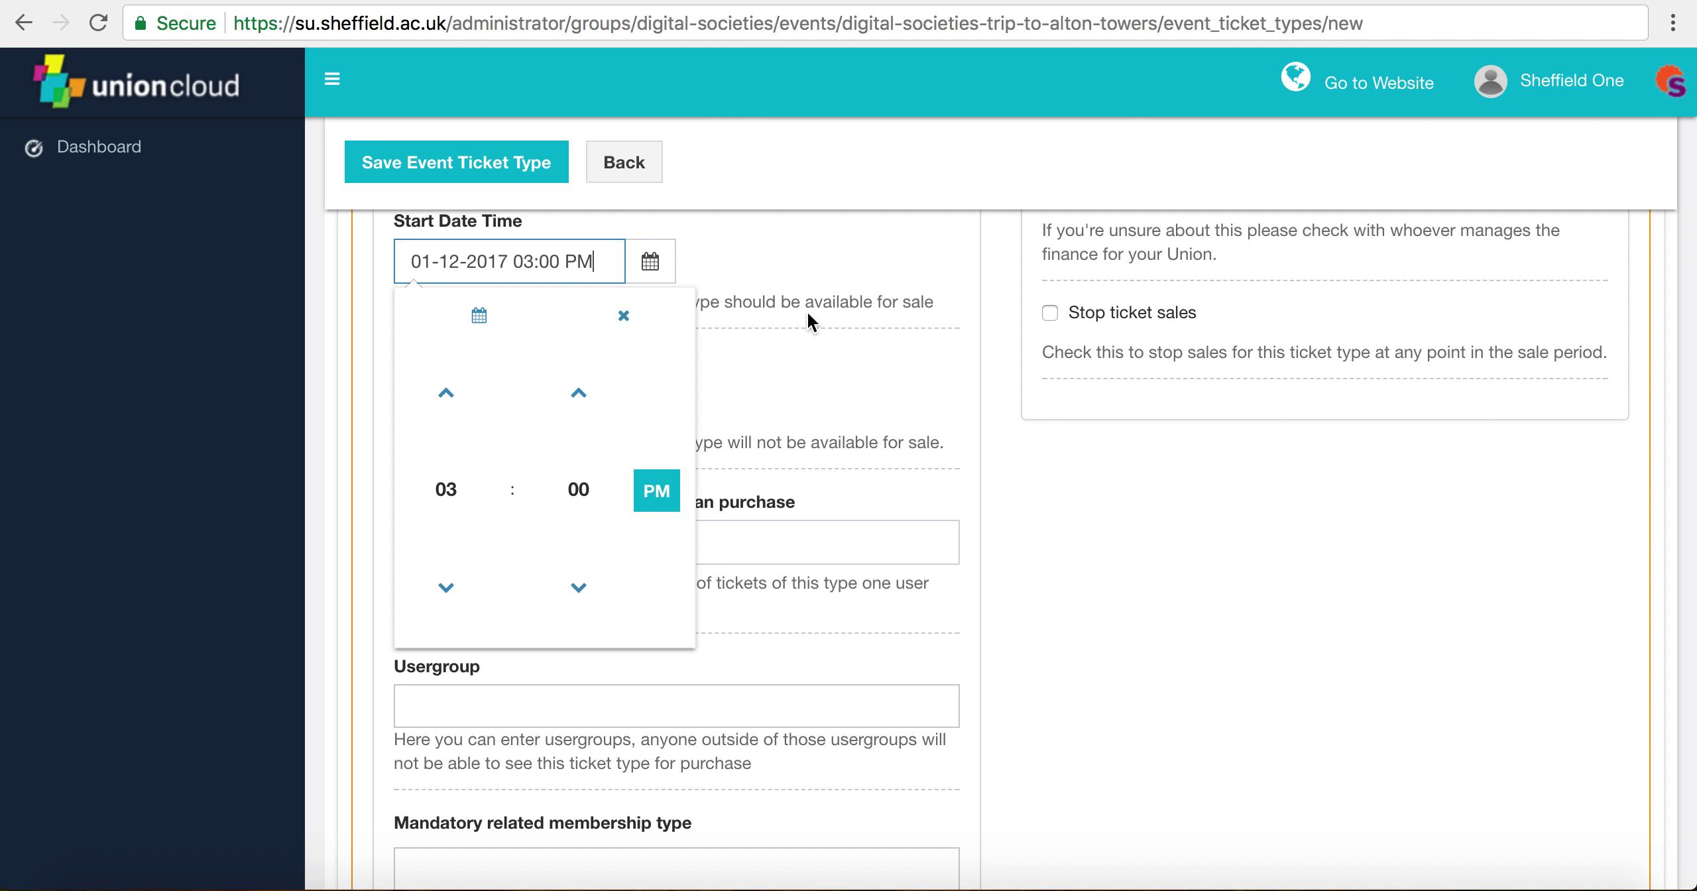
click(888, 267)
triple_click(560, 257)
key(BackSpace)
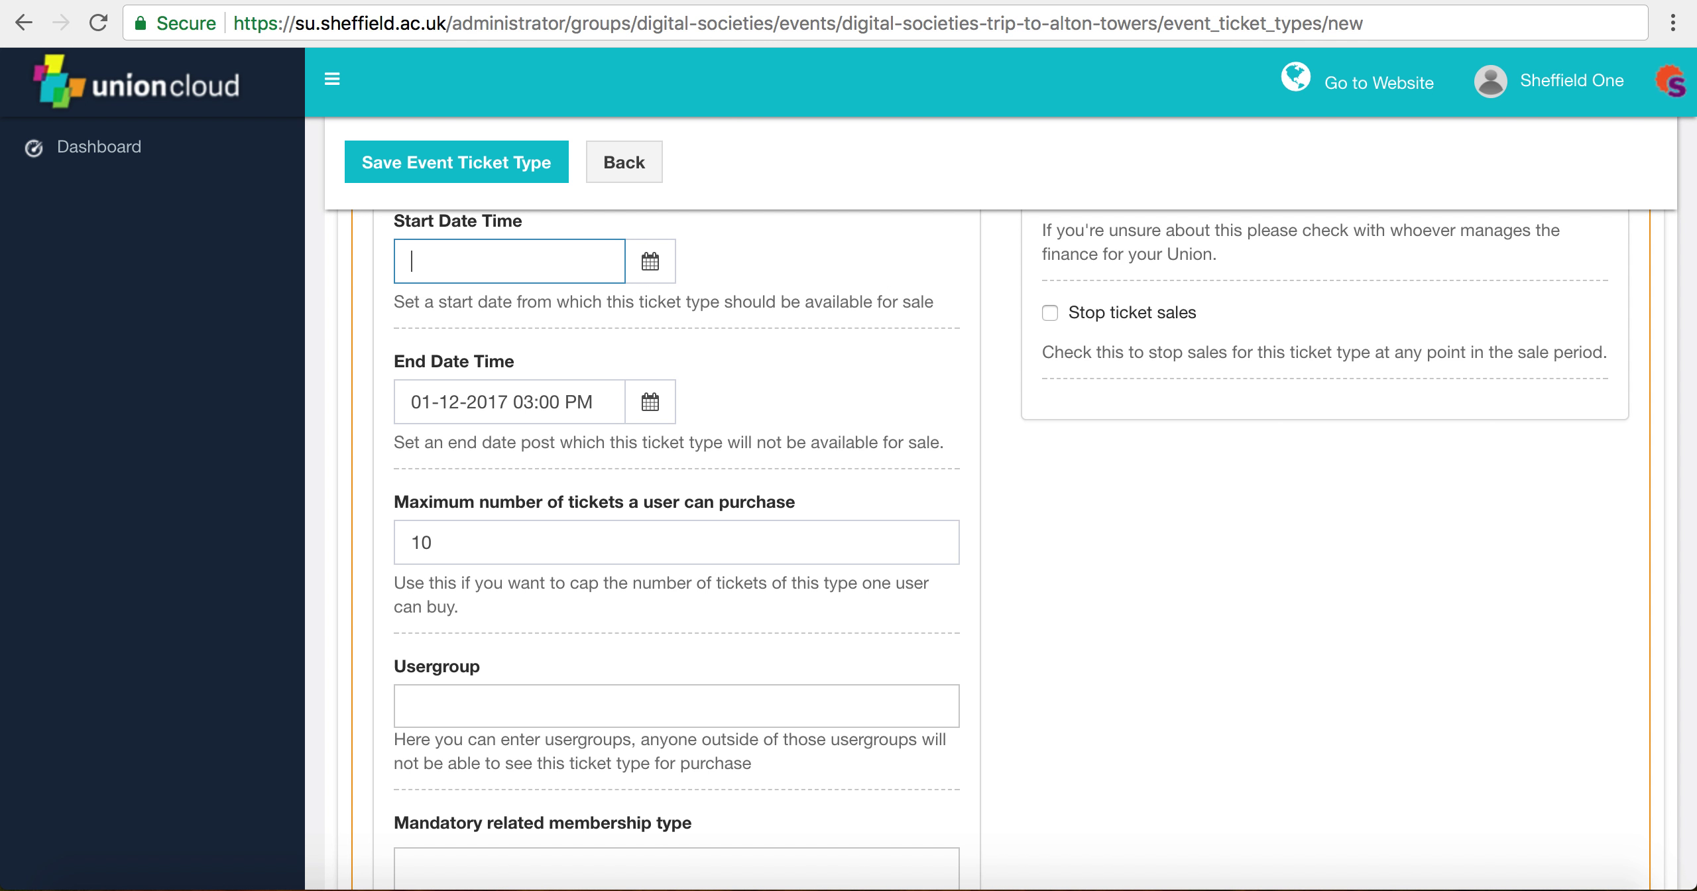
triple_click(547, 401)
key(BackSpace)
click(755, 425)
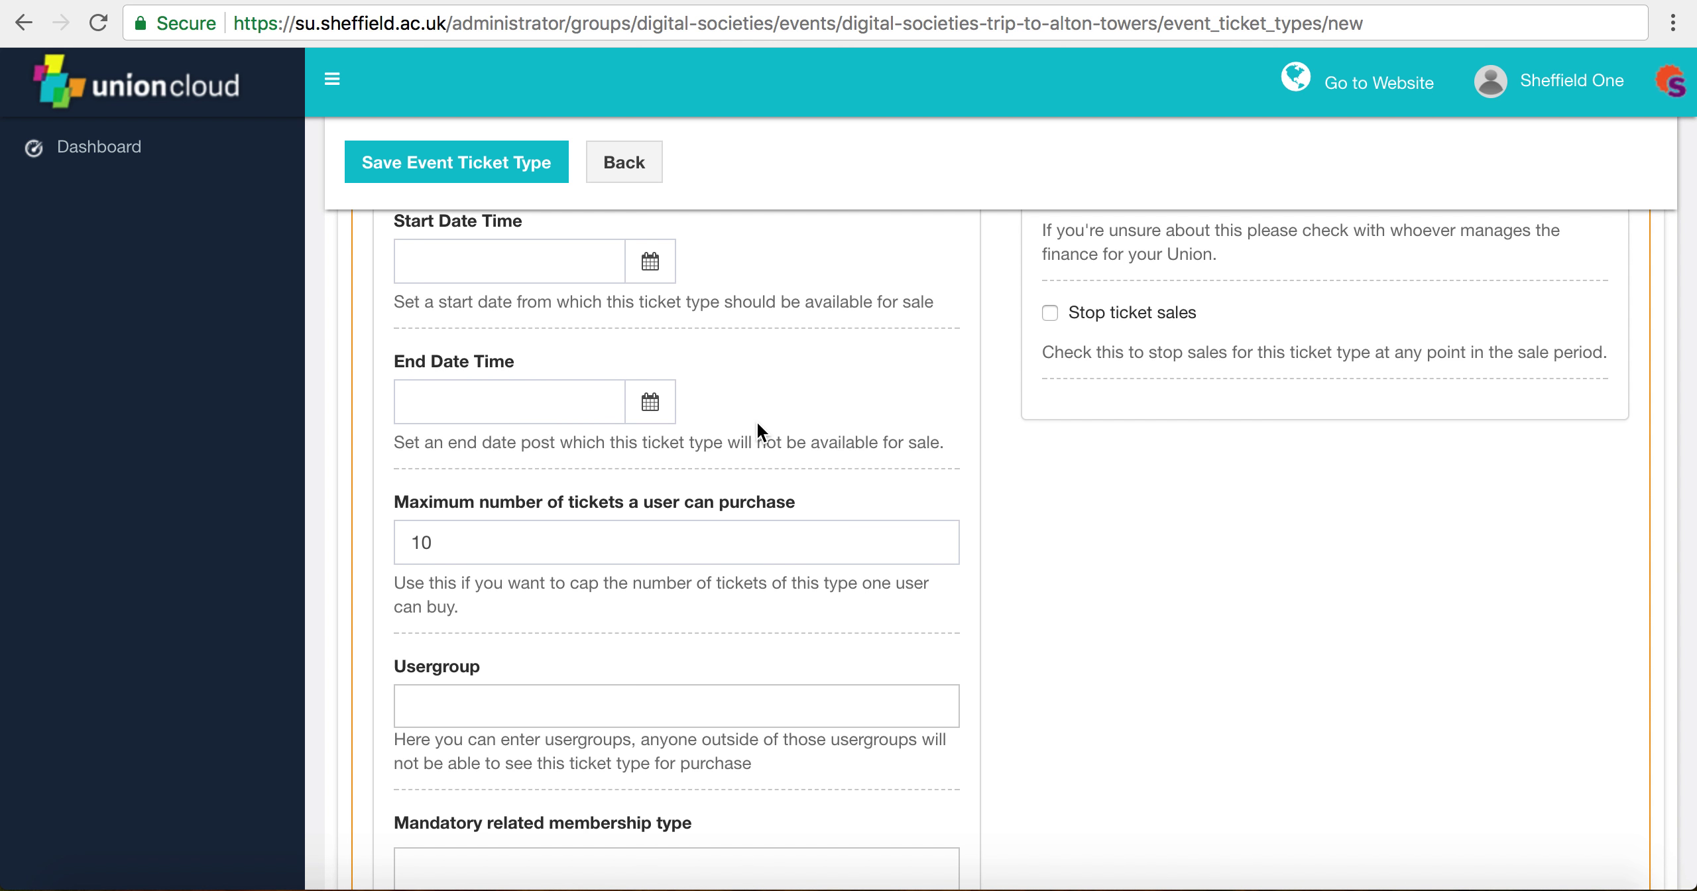
scroll(756, 421, down, 2)
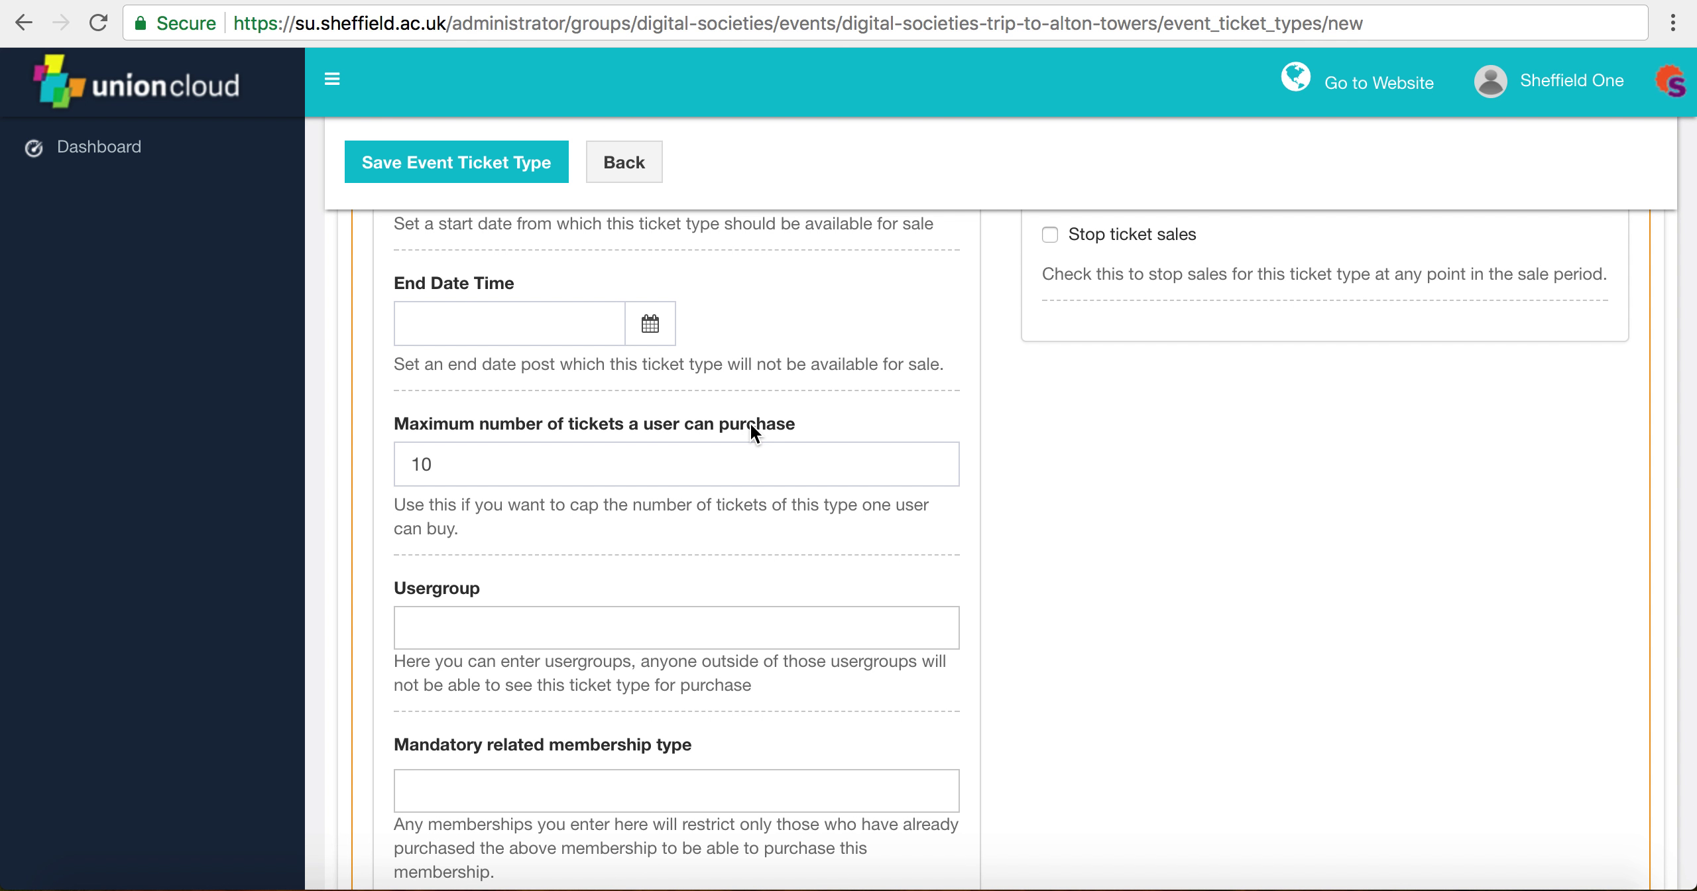
double_click(498, 463)
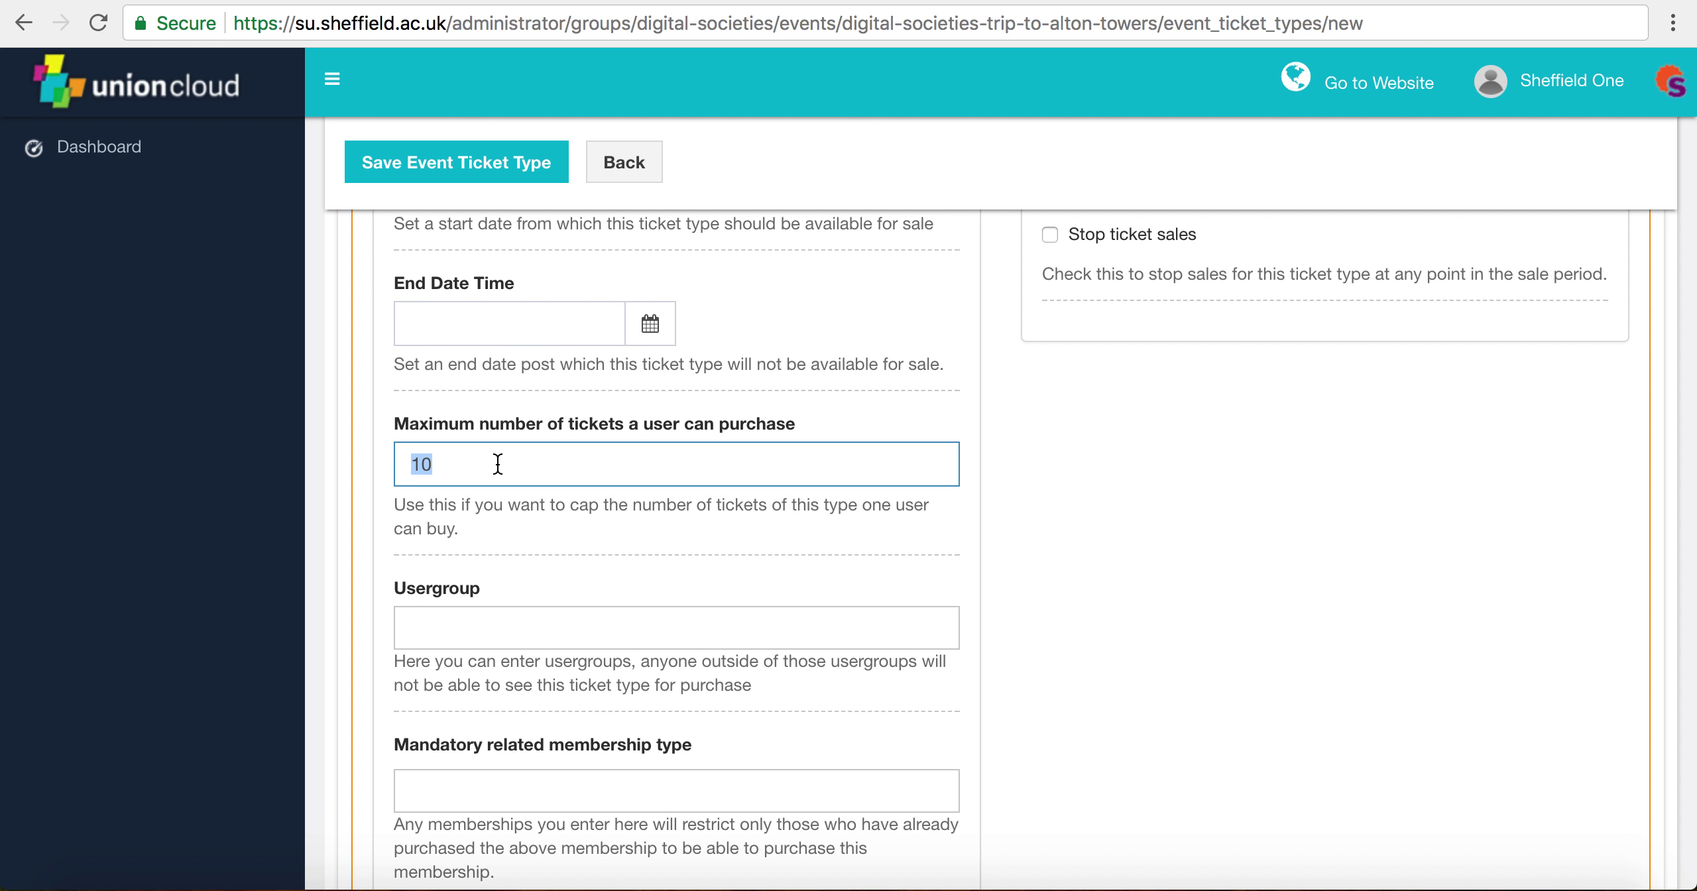
click(520, 530)
scroll(520, 530, down, 2)
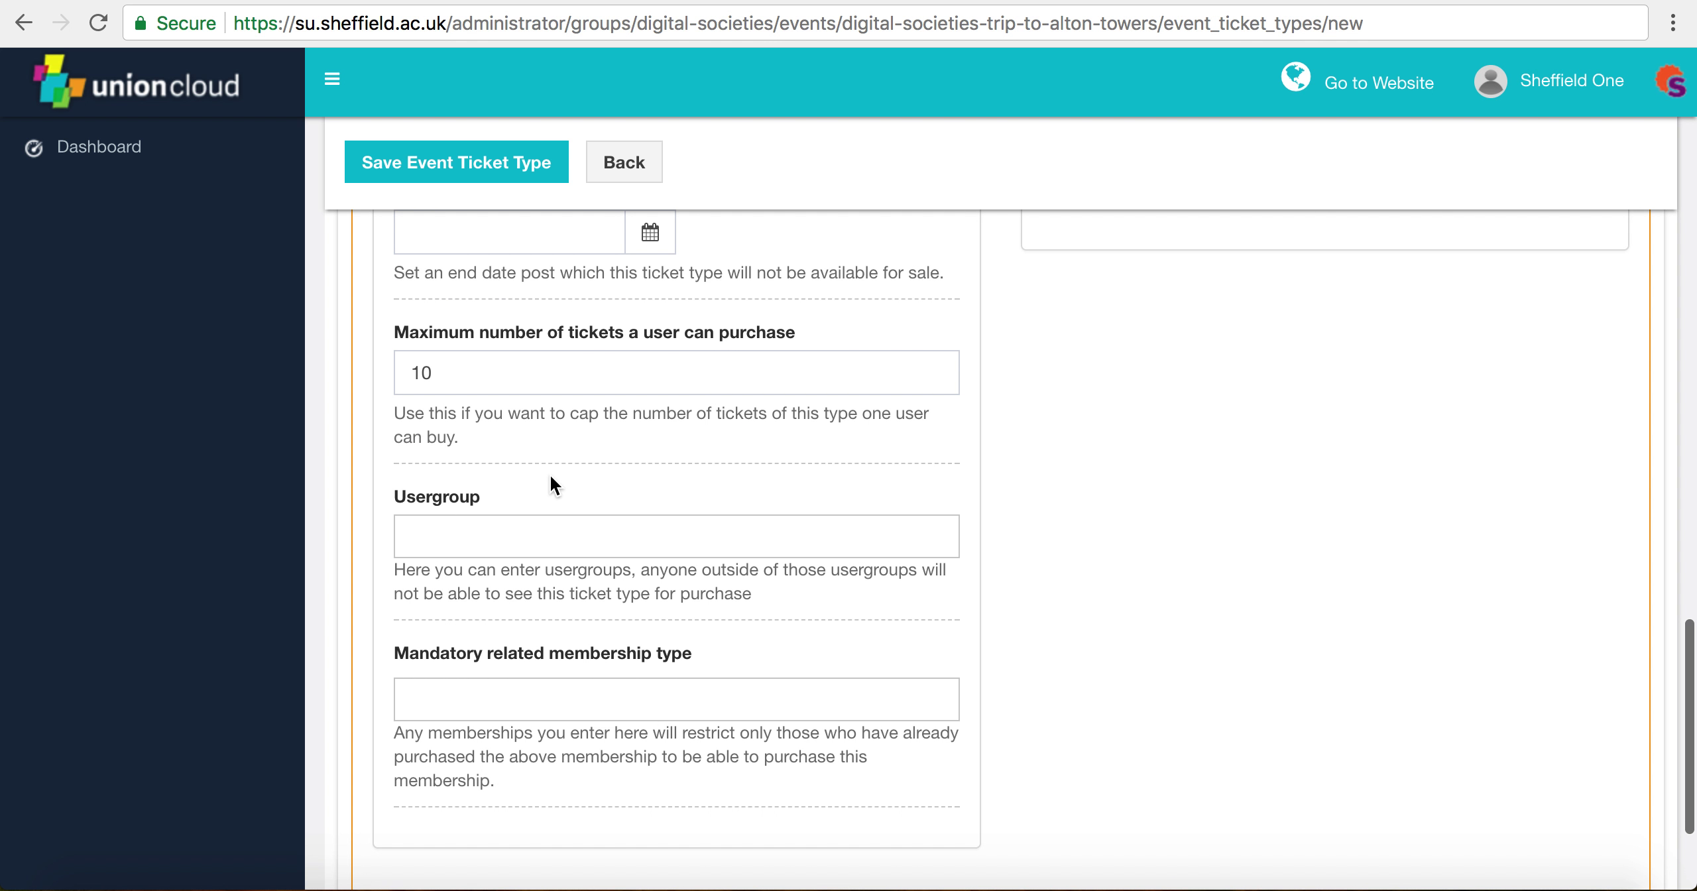
scroll(549, 473, down, 1)
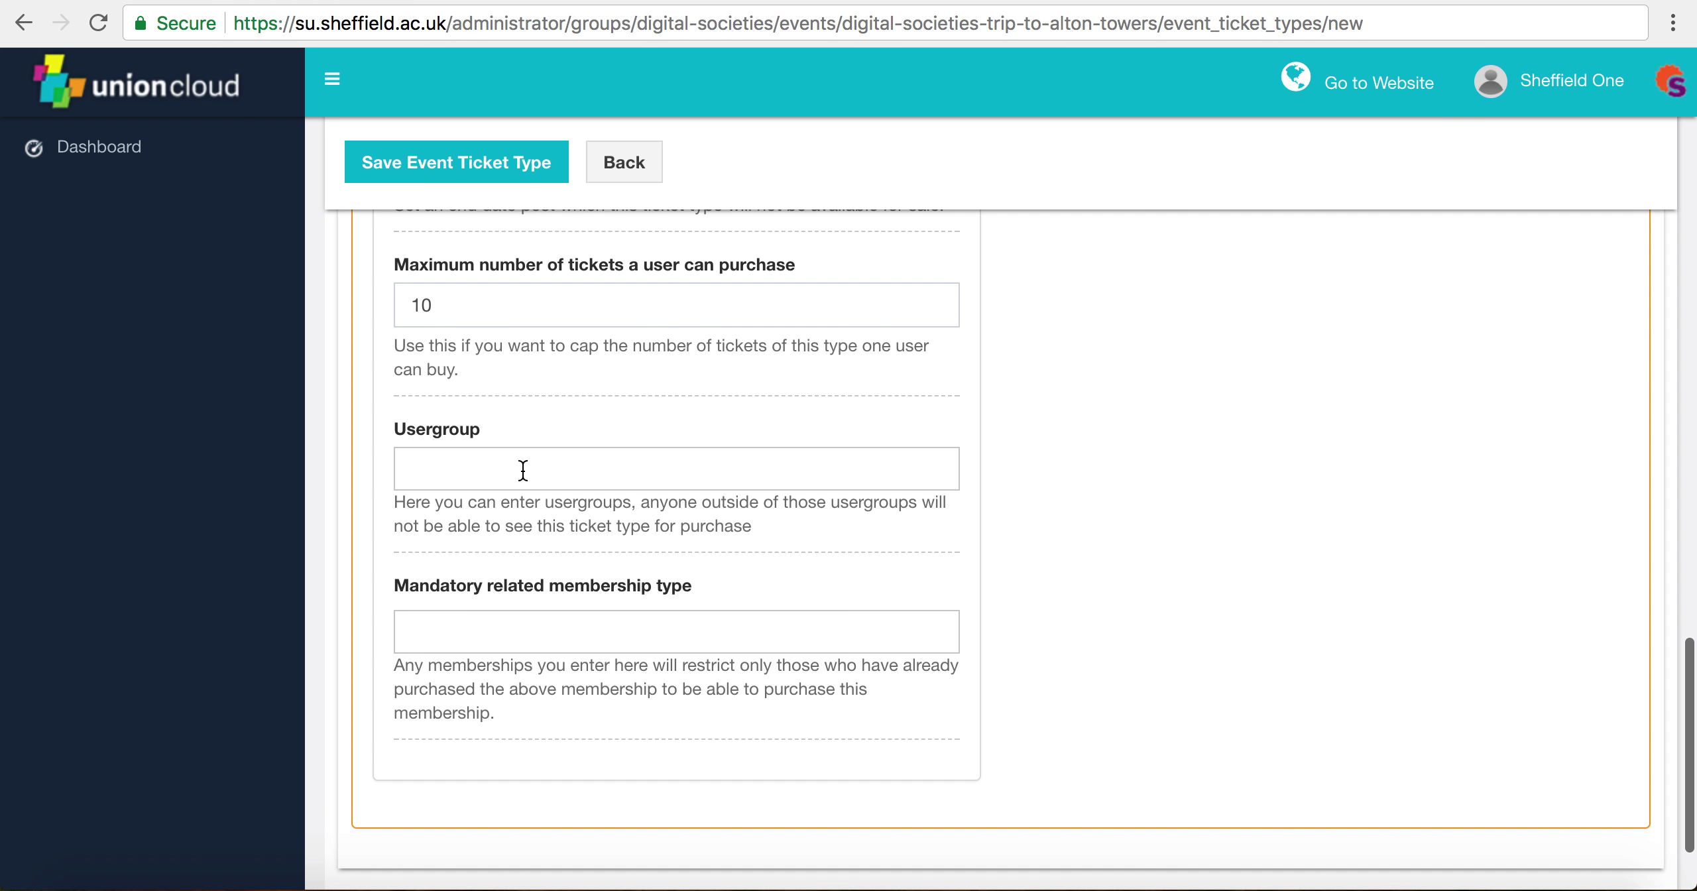
scroll(522, 470, up, 1)
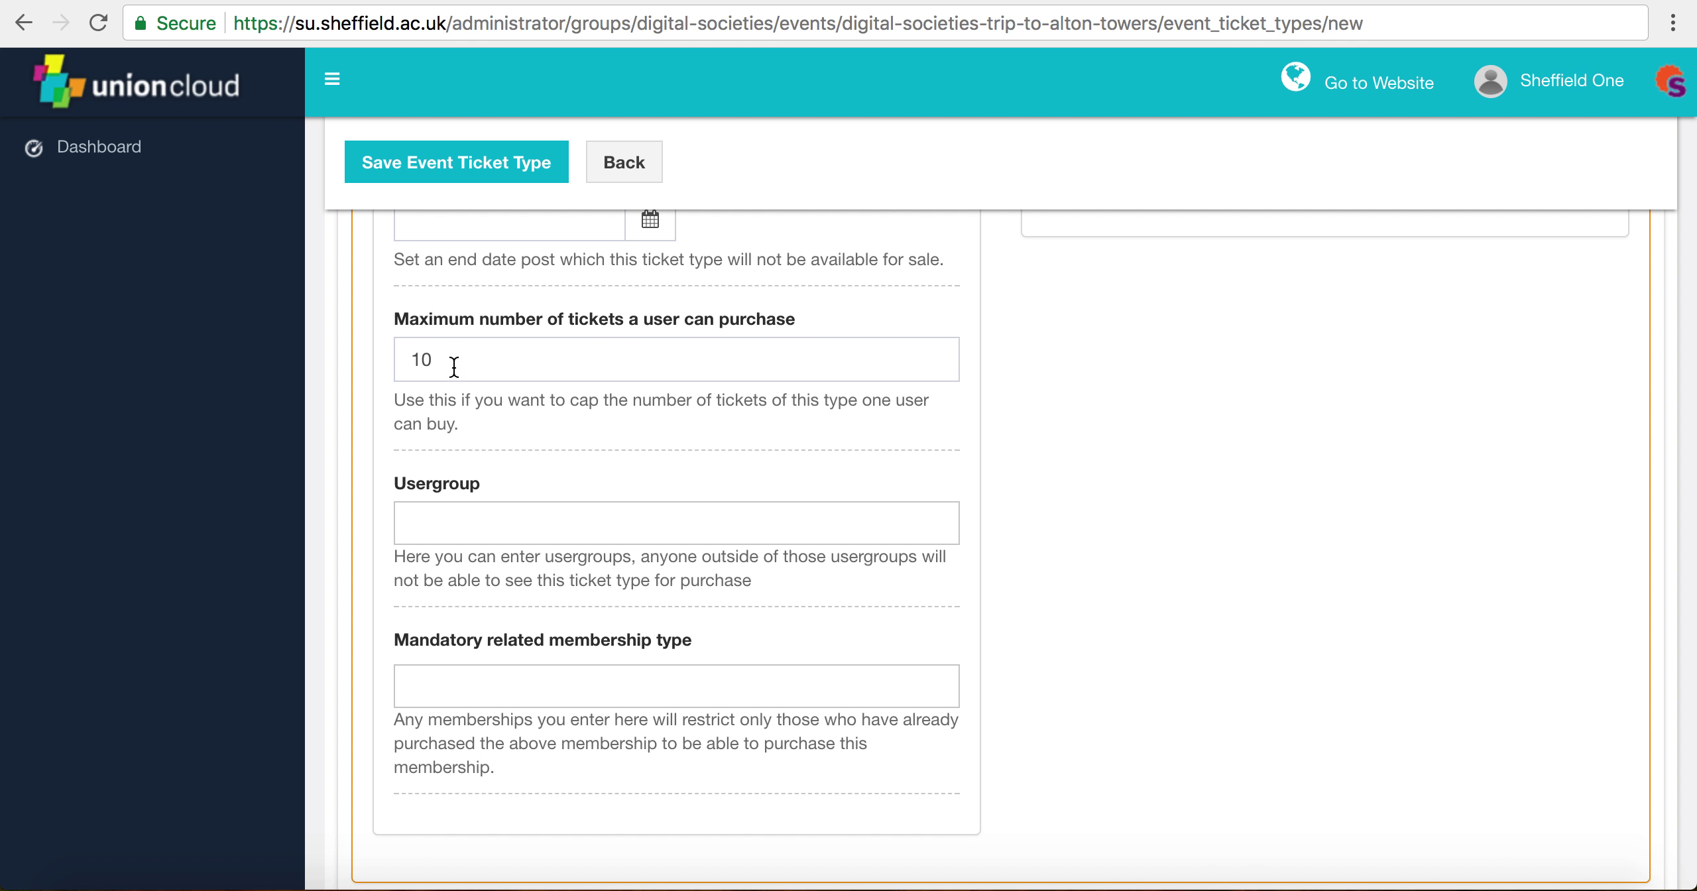
double_click(418, 361)
click(541, 436)
scroll(541, 436, down, 1)
click(504, 459)
click(567, 388)
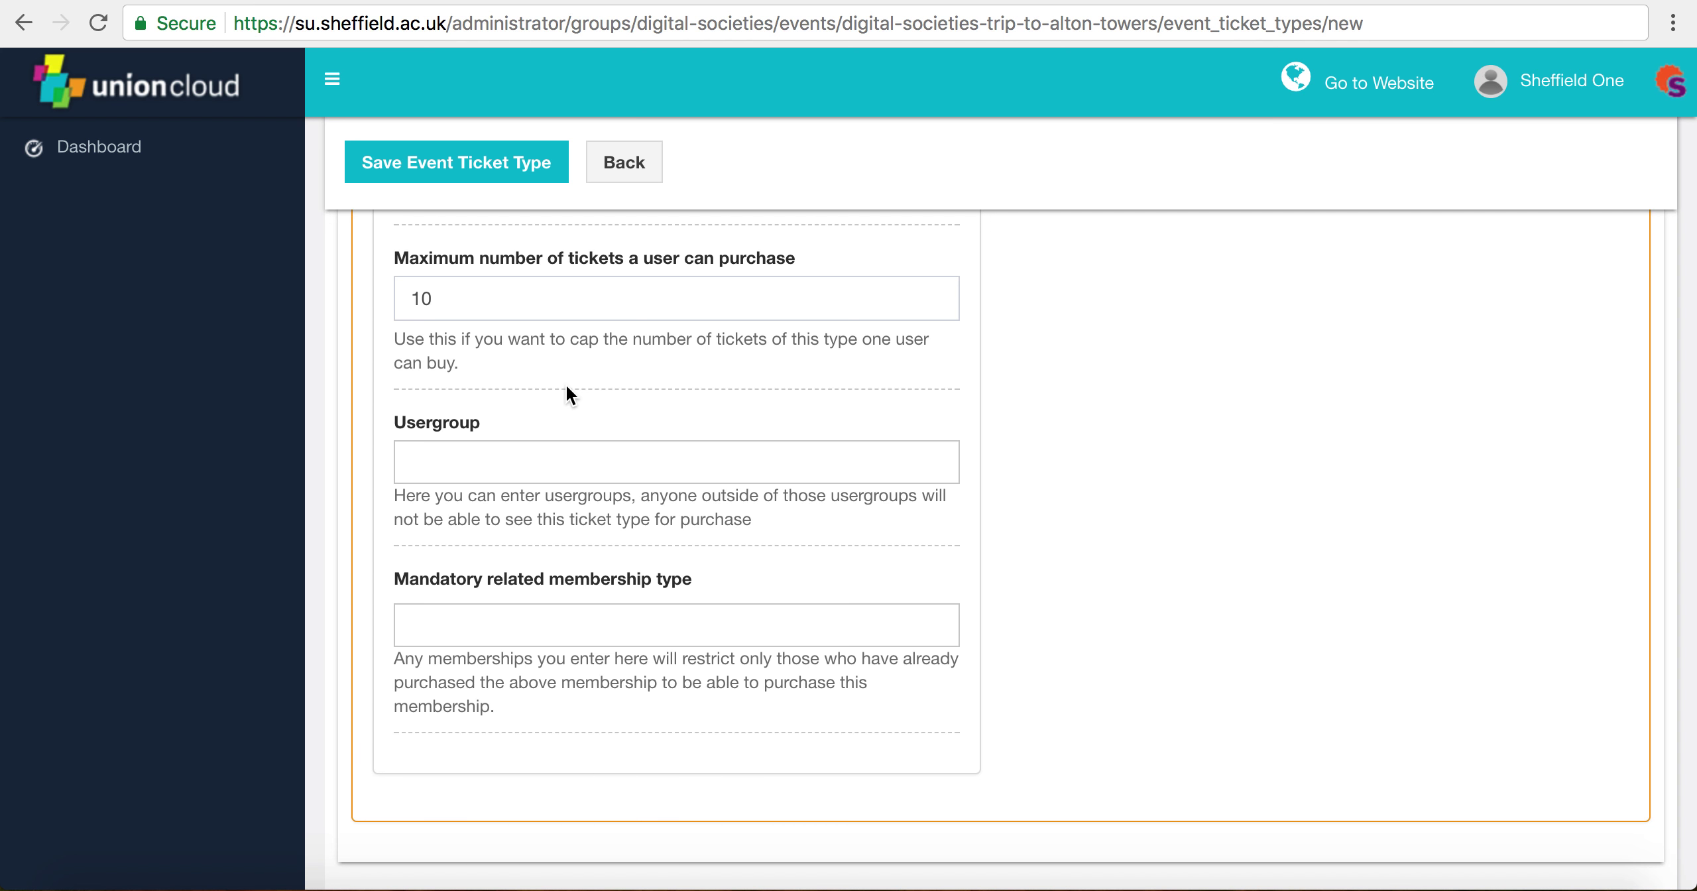
click(505, 472)
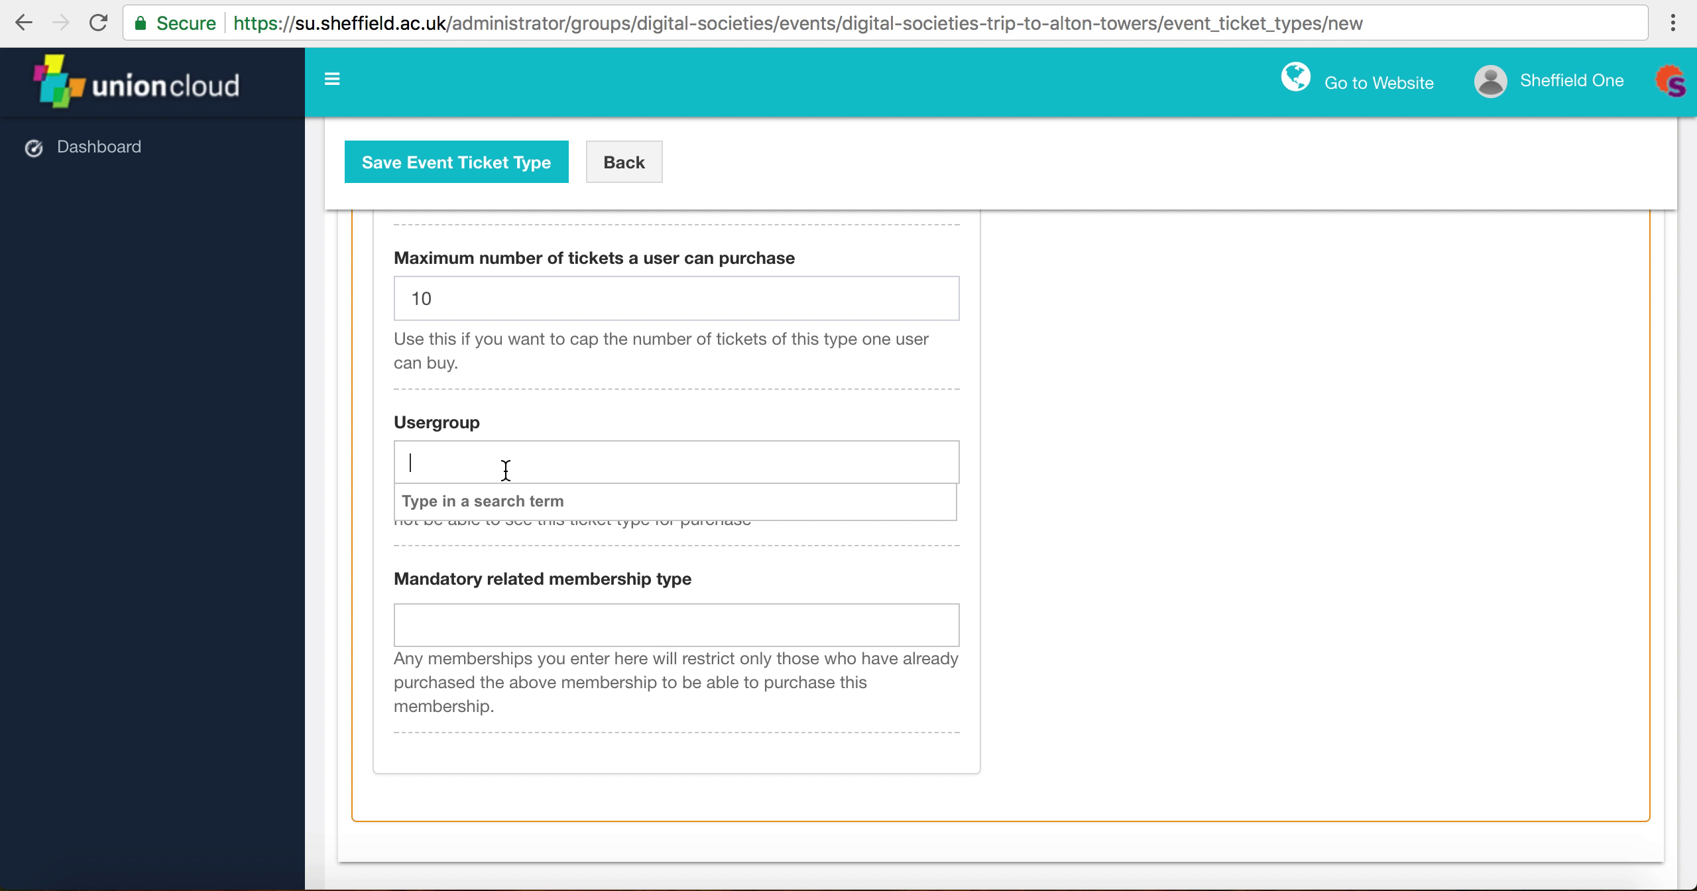
click(547, 416)
scroll(546, 422, down, 2)
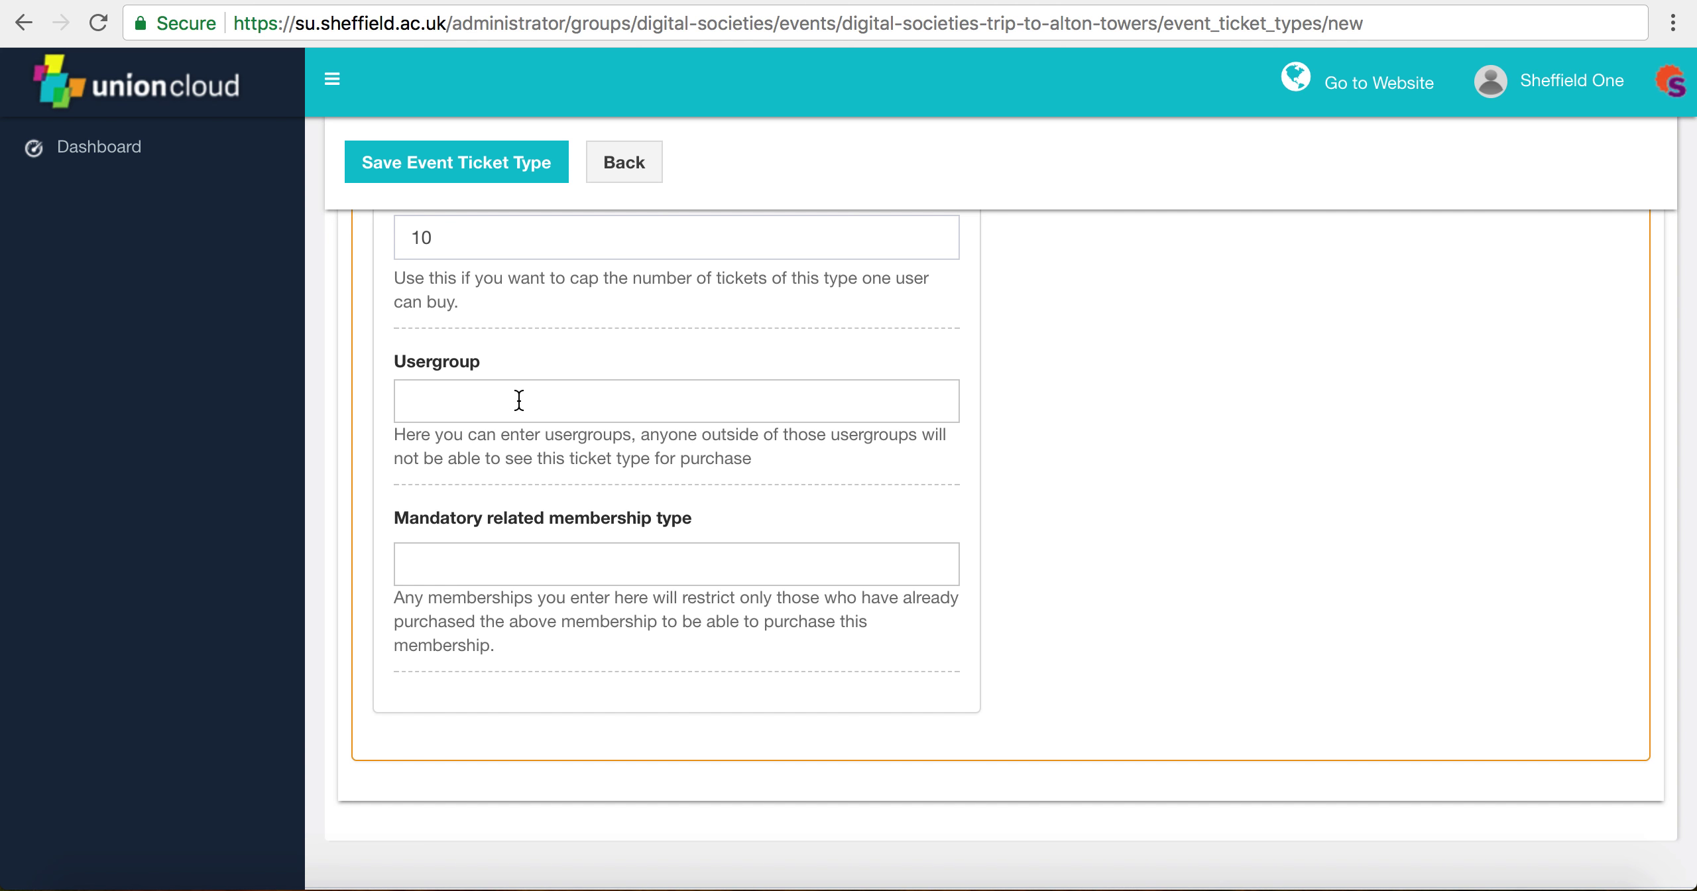
Save and confirm the Non-members ticket type, then return to the ticket types list
scroll(495, 489, up, 15)
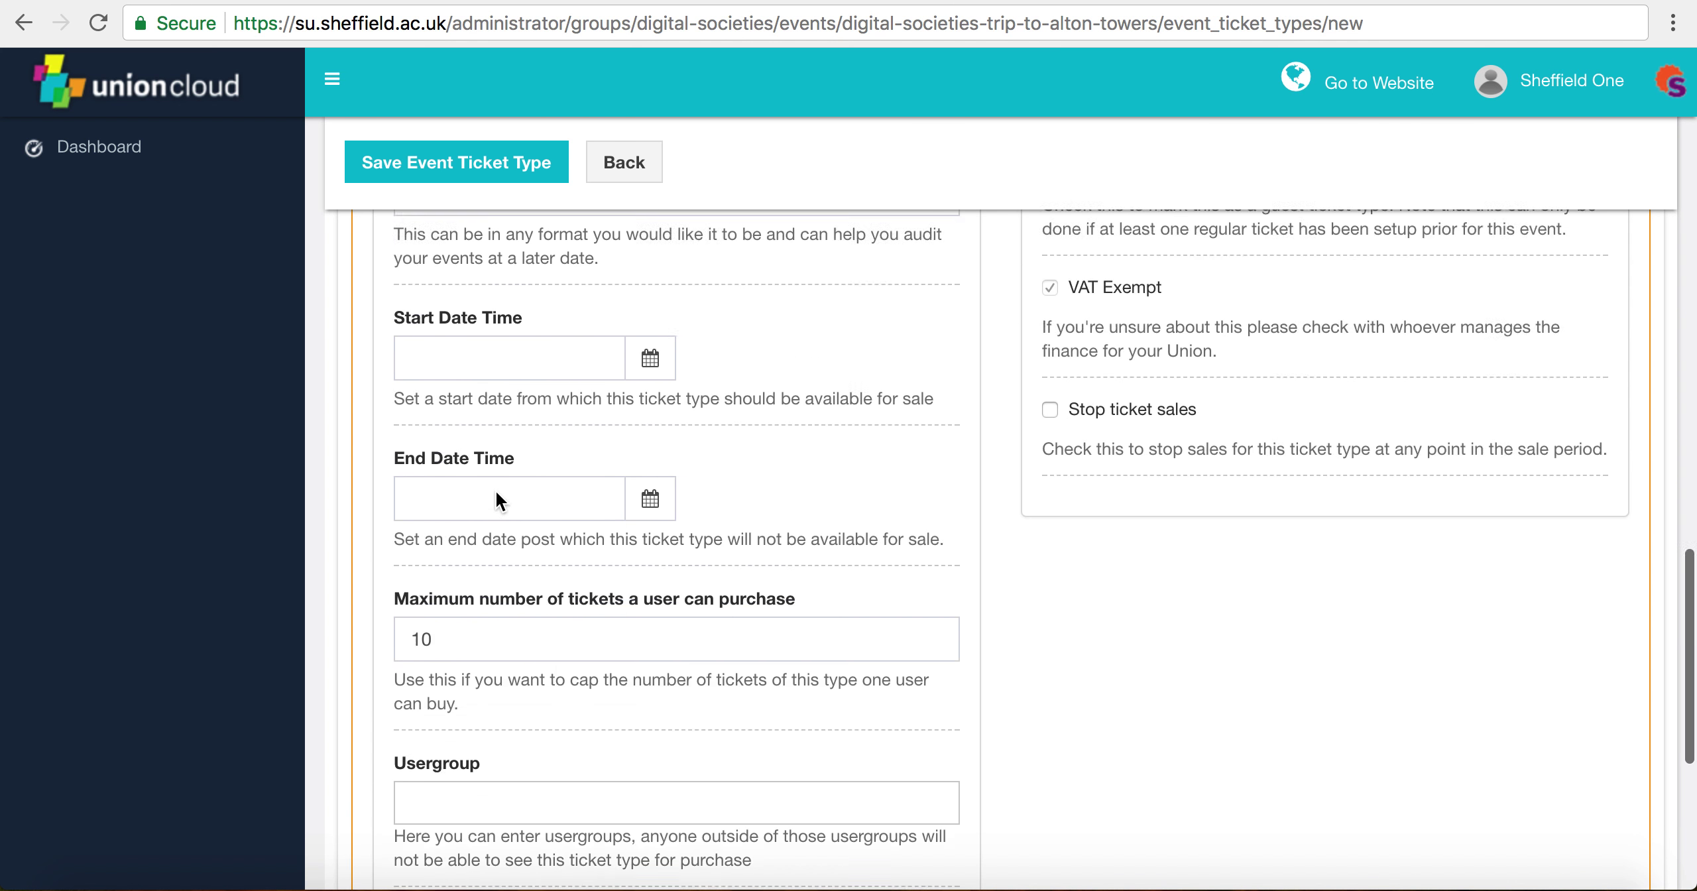
scroll(495, 489, up, 20)
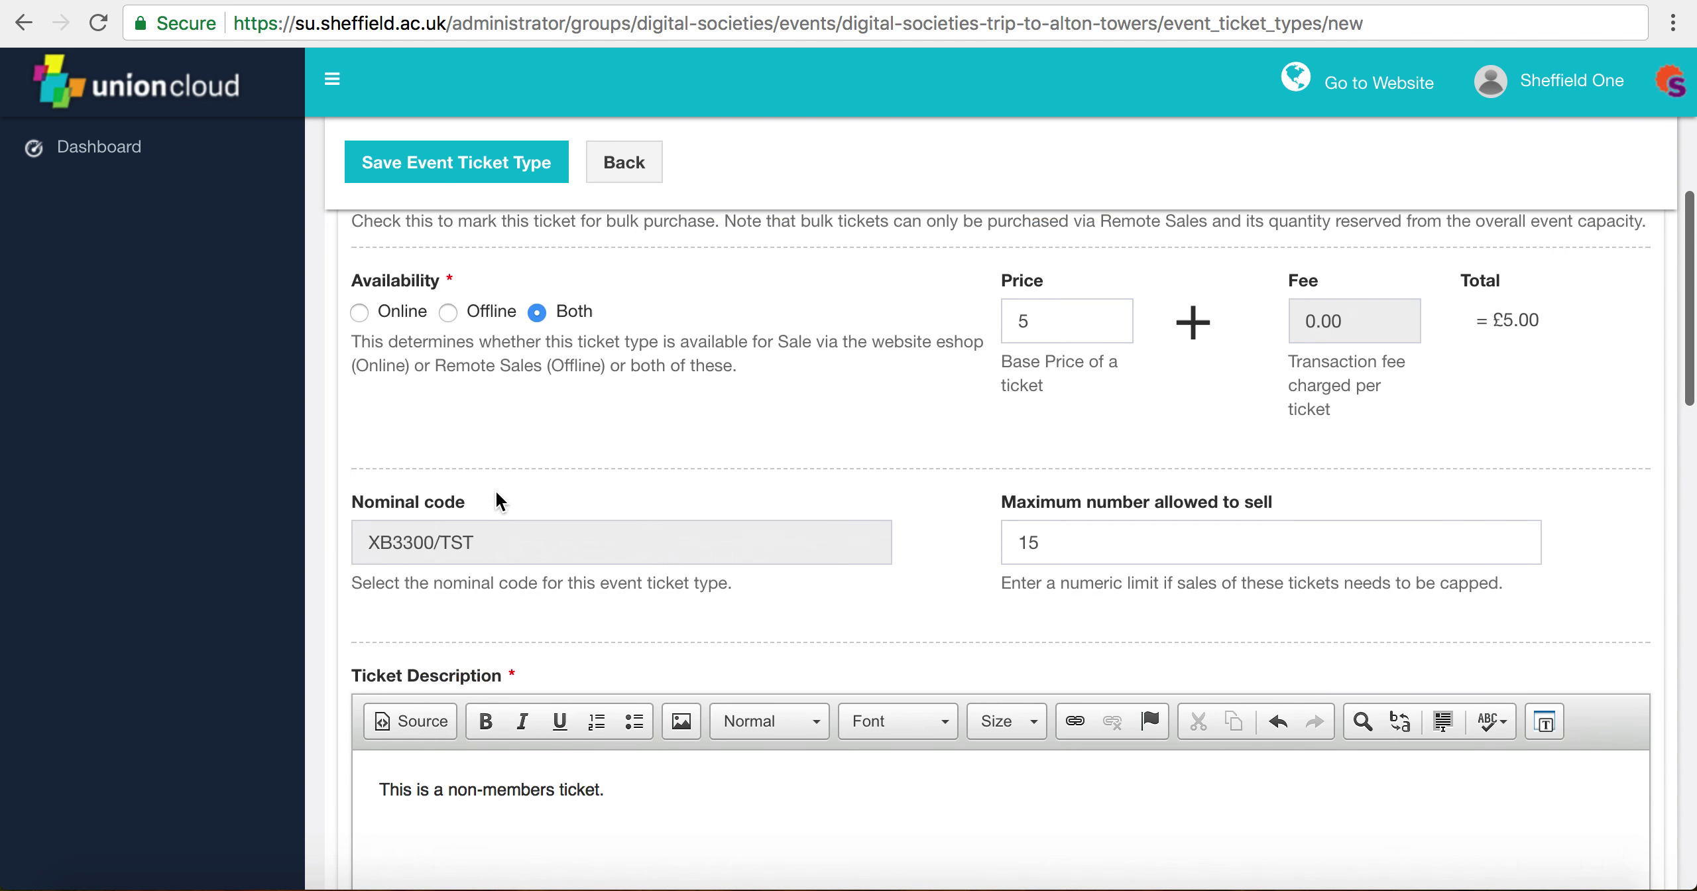
click(434, 490)
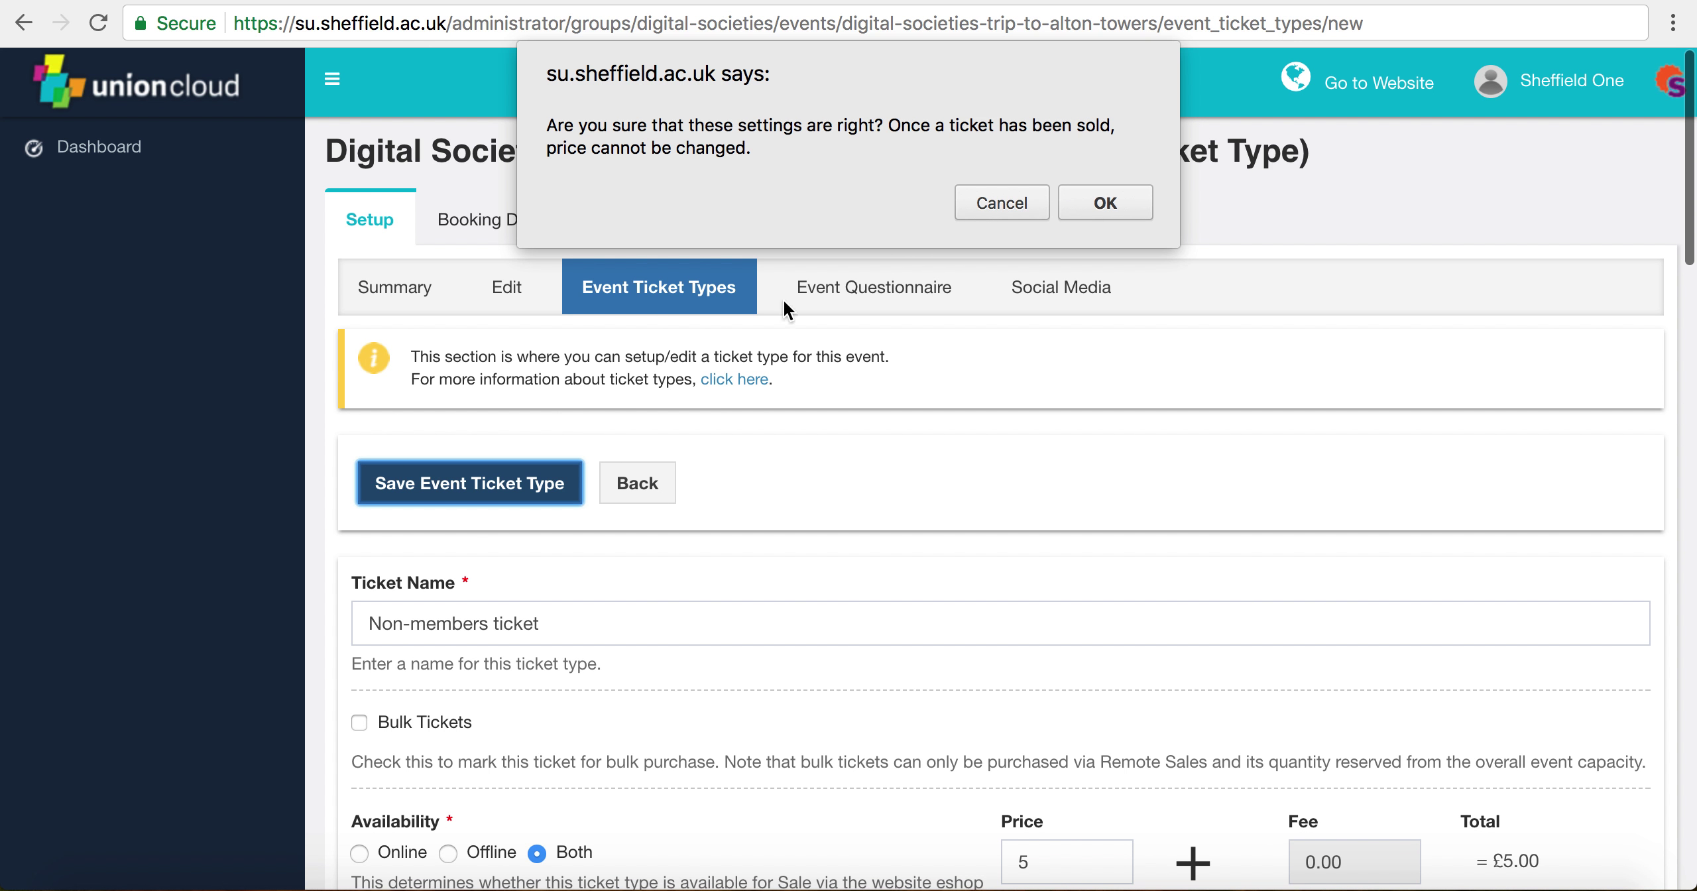
click(1104, 203)
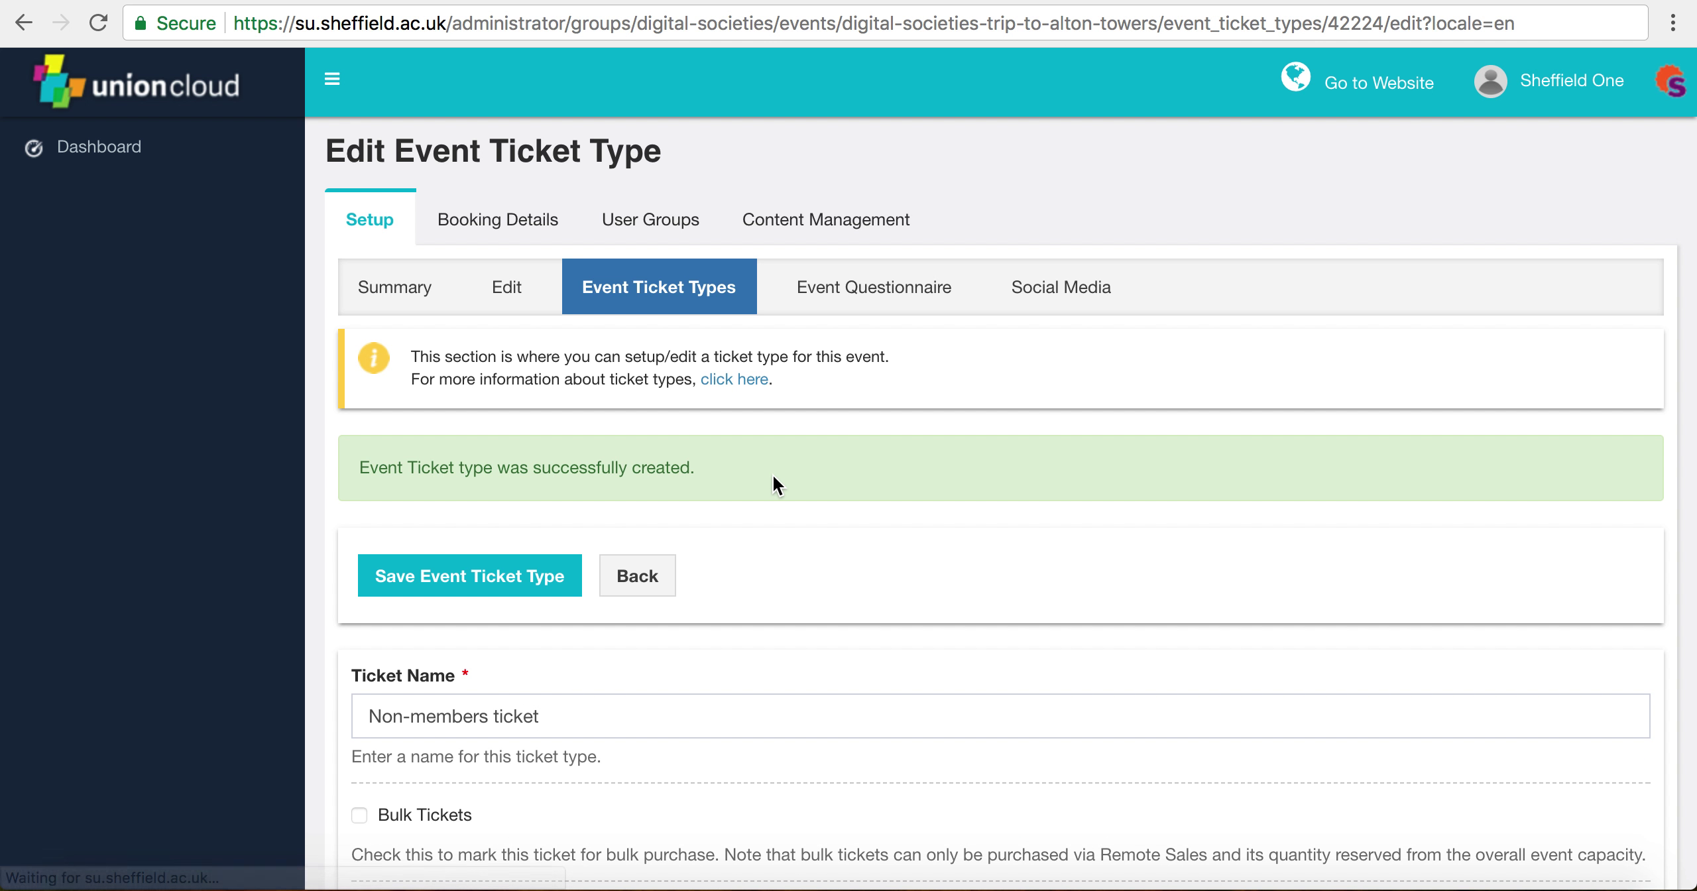
scroll(771, 473, down, 2)
click(660, 234)
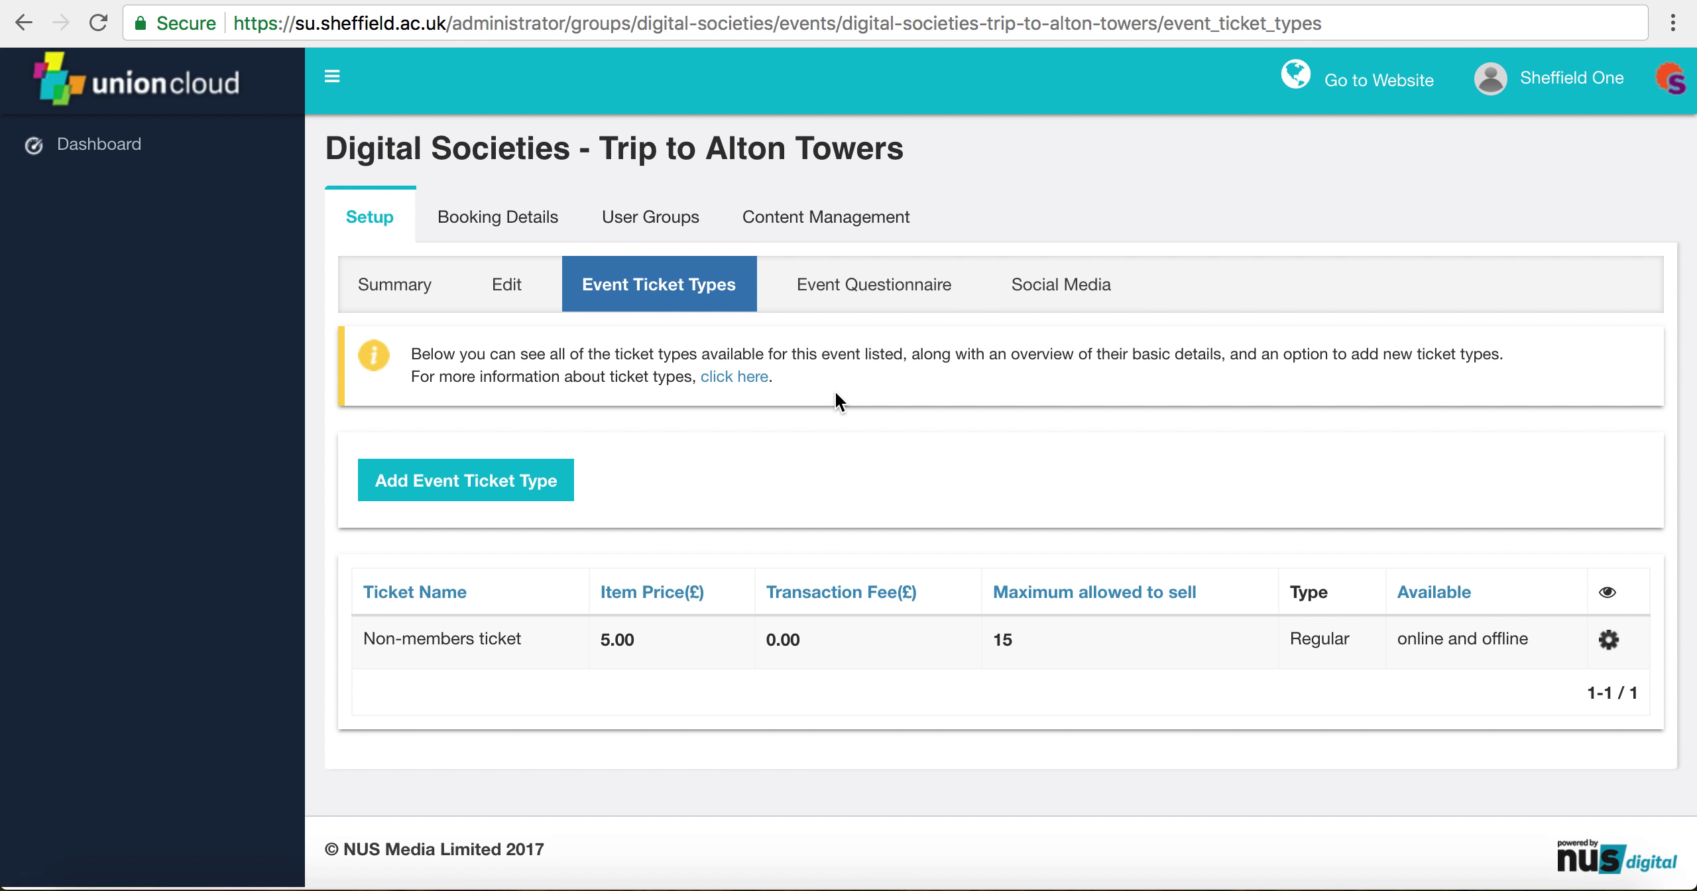
Add another ticket type named 'Members ticket'
click(484, 494)
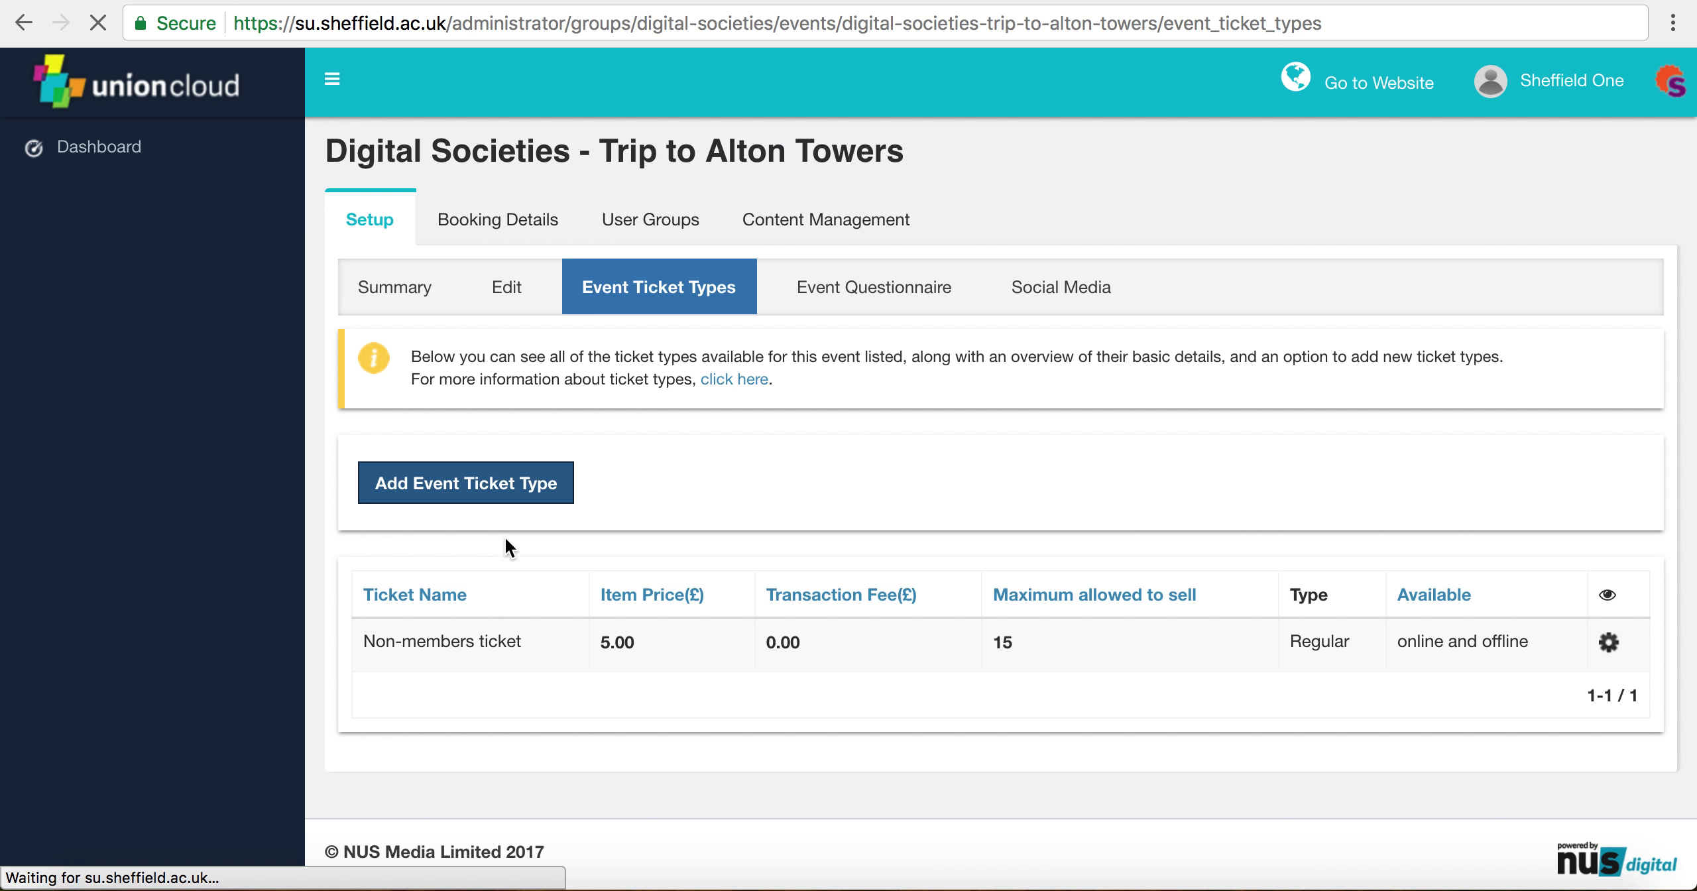
click(453, 630)
text(Member)
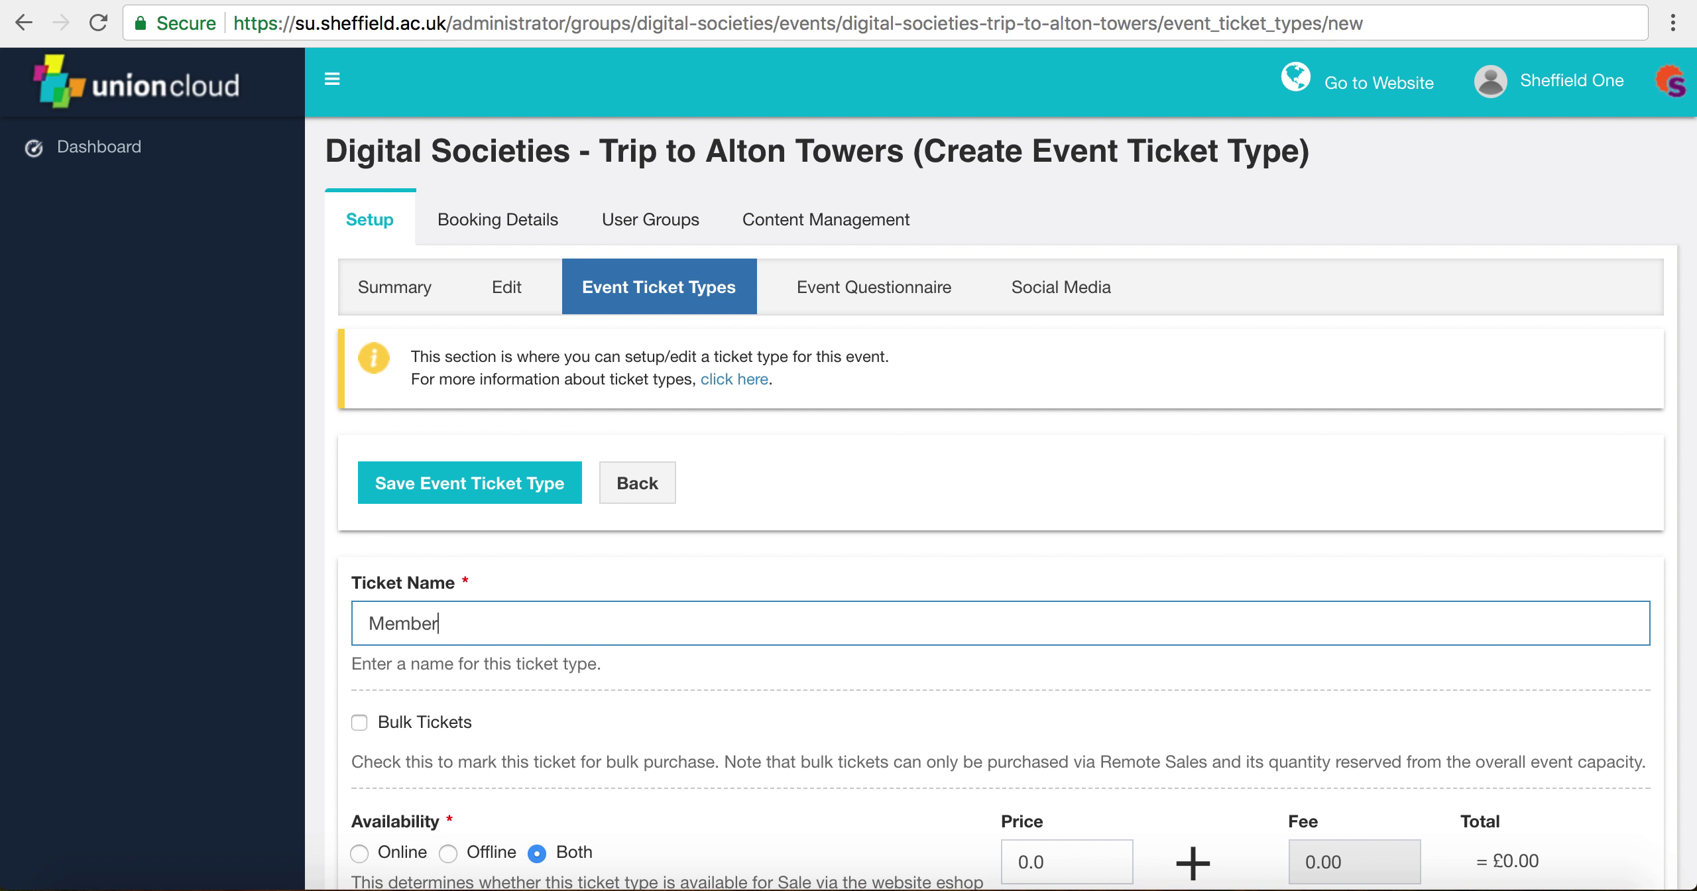
text(s ticket)
scroll(535, 698, down, 3)
scroll(497, 568, down, 3)
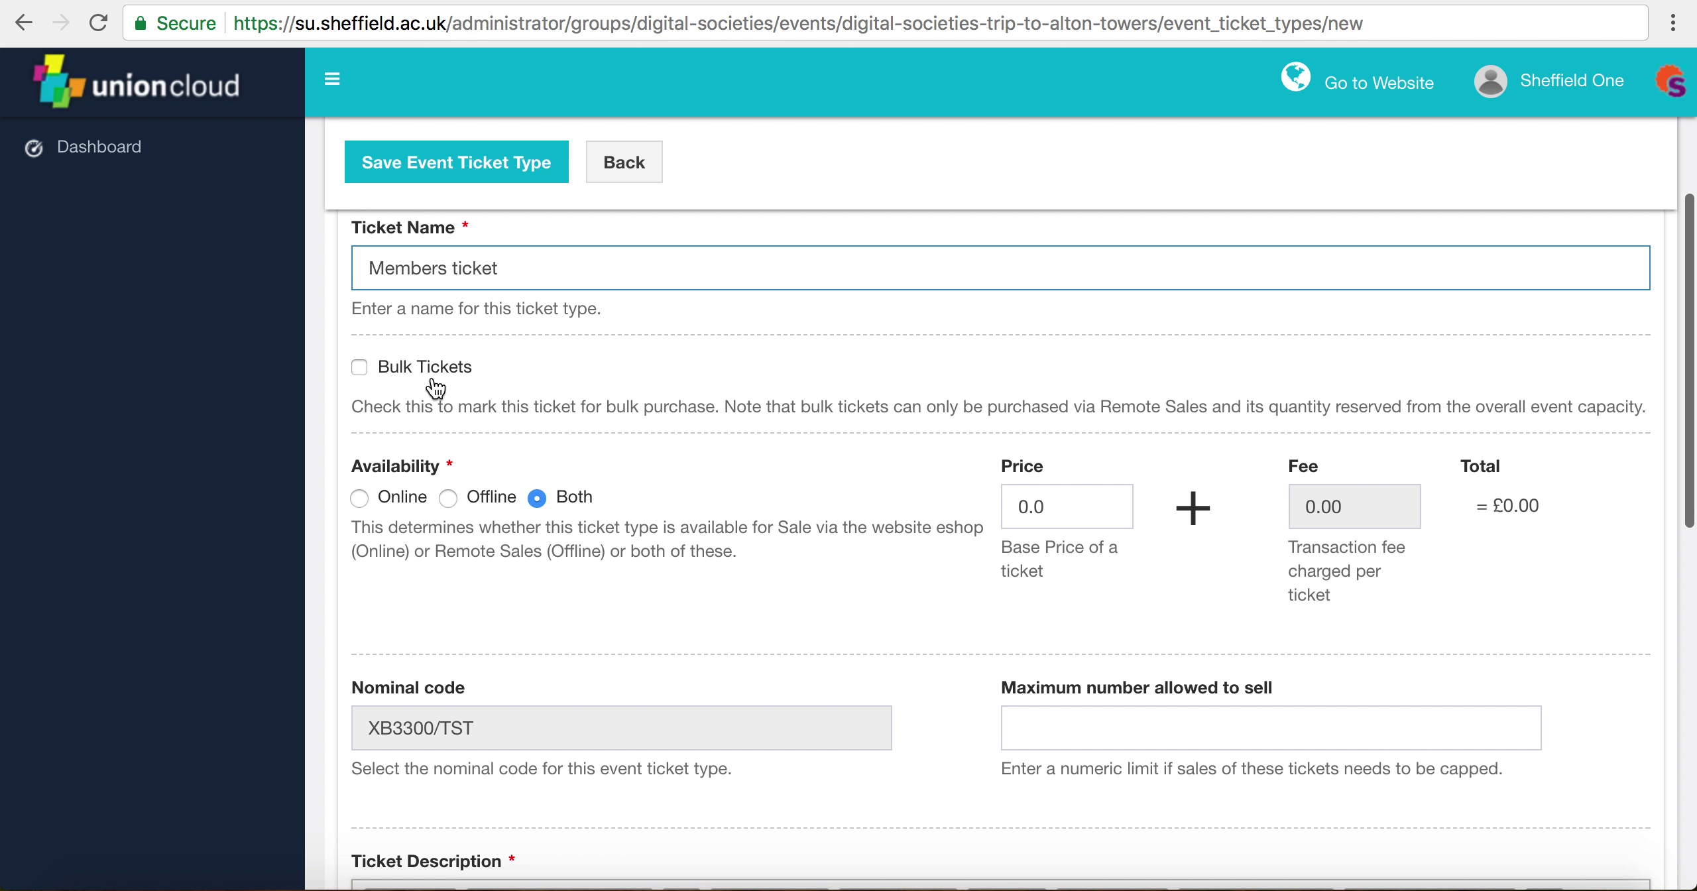
Set the Members ticket price to £4
click(1061, 498)
text(4)
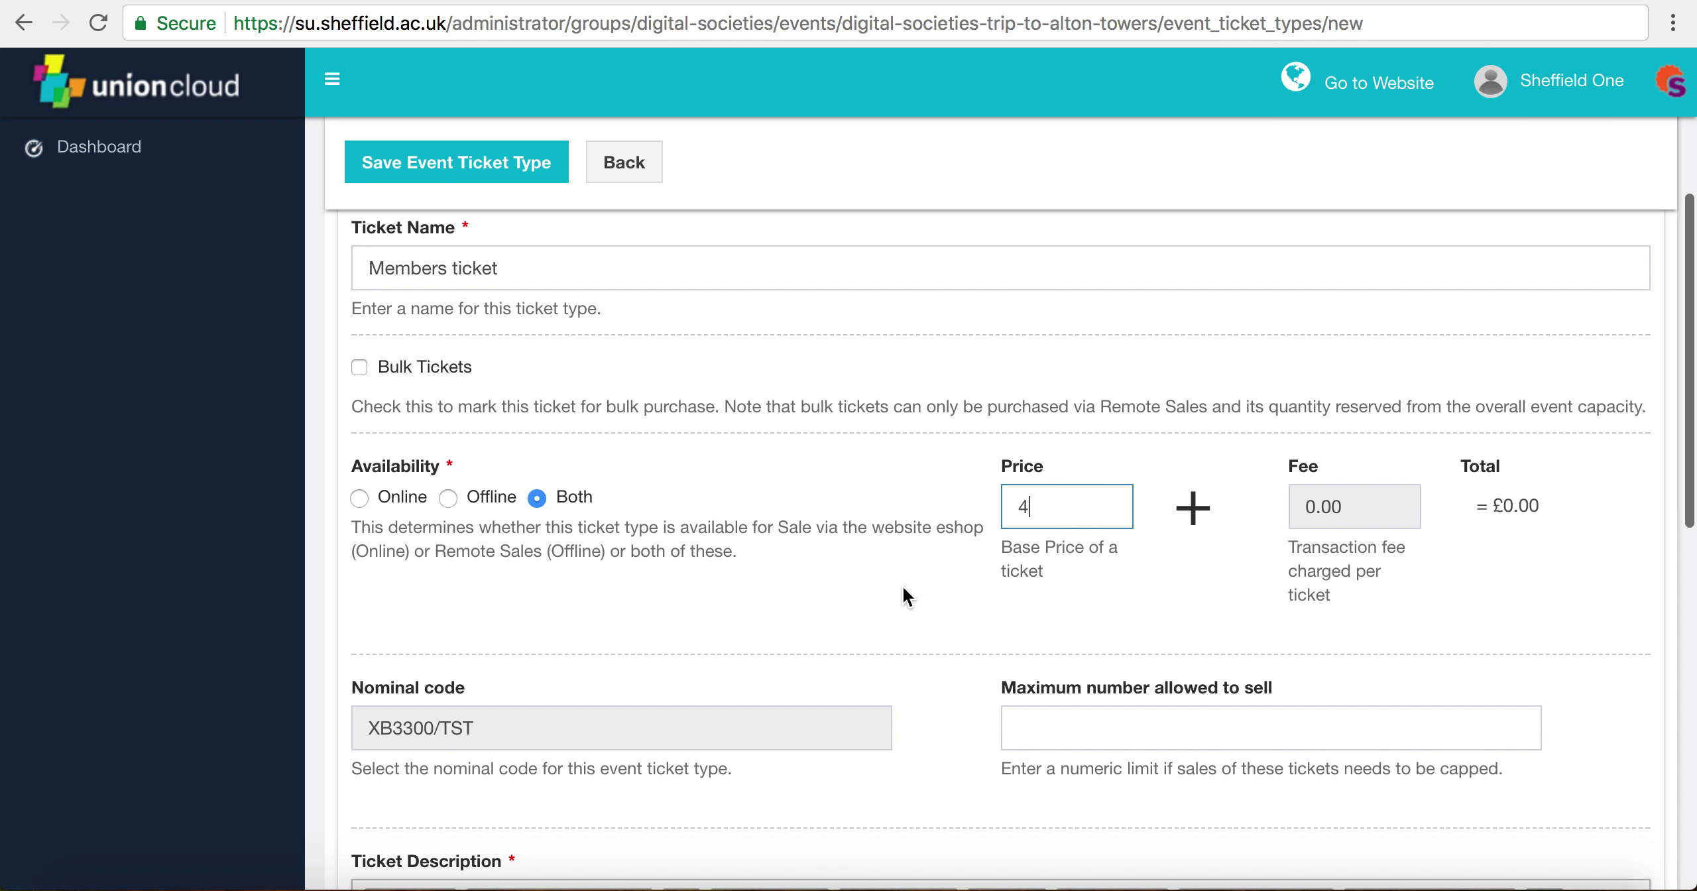
click(902, 584)
scroll(902, 585, down, 3)
scroll(753, 585, down, 2)
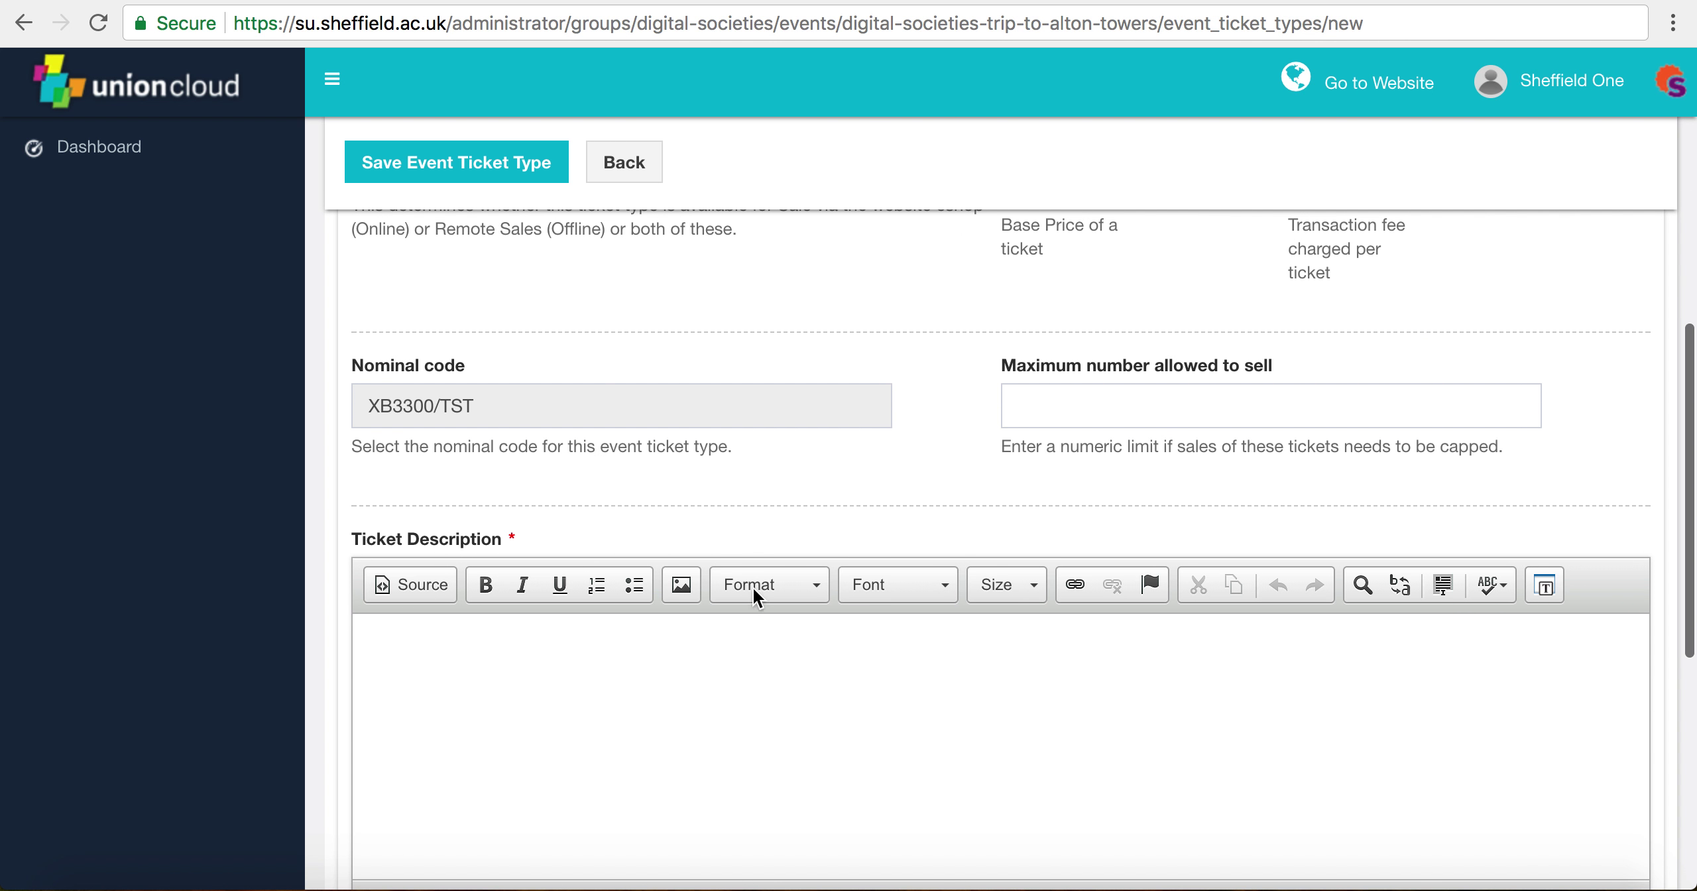
Cap the Members ticket sales at 25
click(1072, 406)
text(25)
click(962, 472)
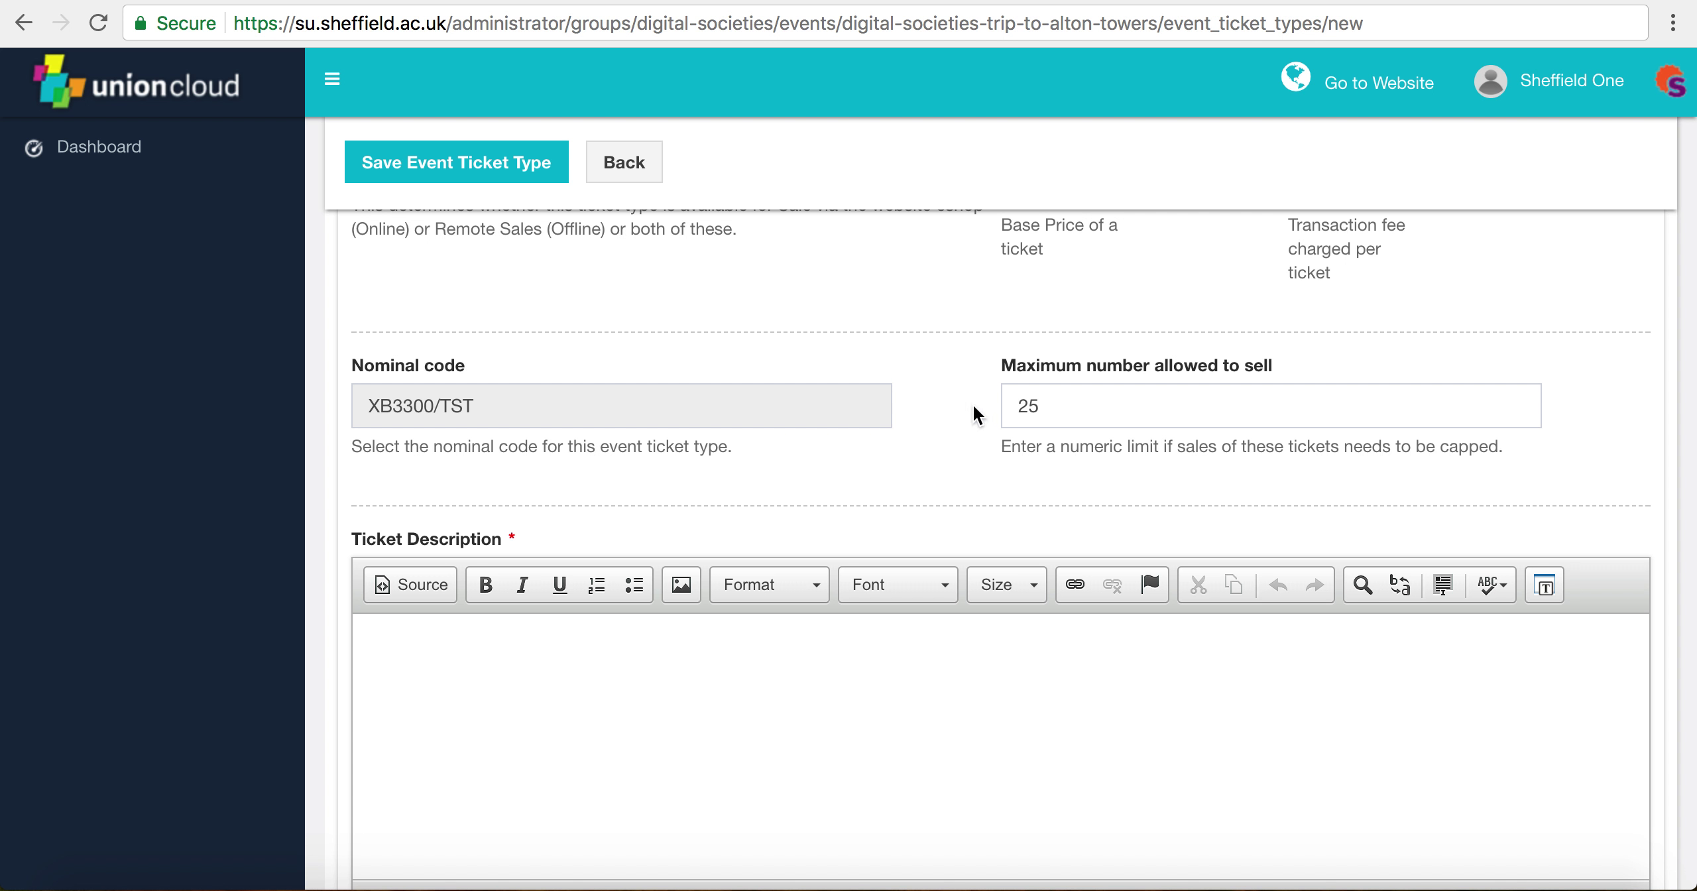
drag(1014, 406, 1053, 400)
click(918, 432)
scroll(918, 432, down, 2)
Enter the description 'This ticket is for members of digital societies.'
click(705, 629)
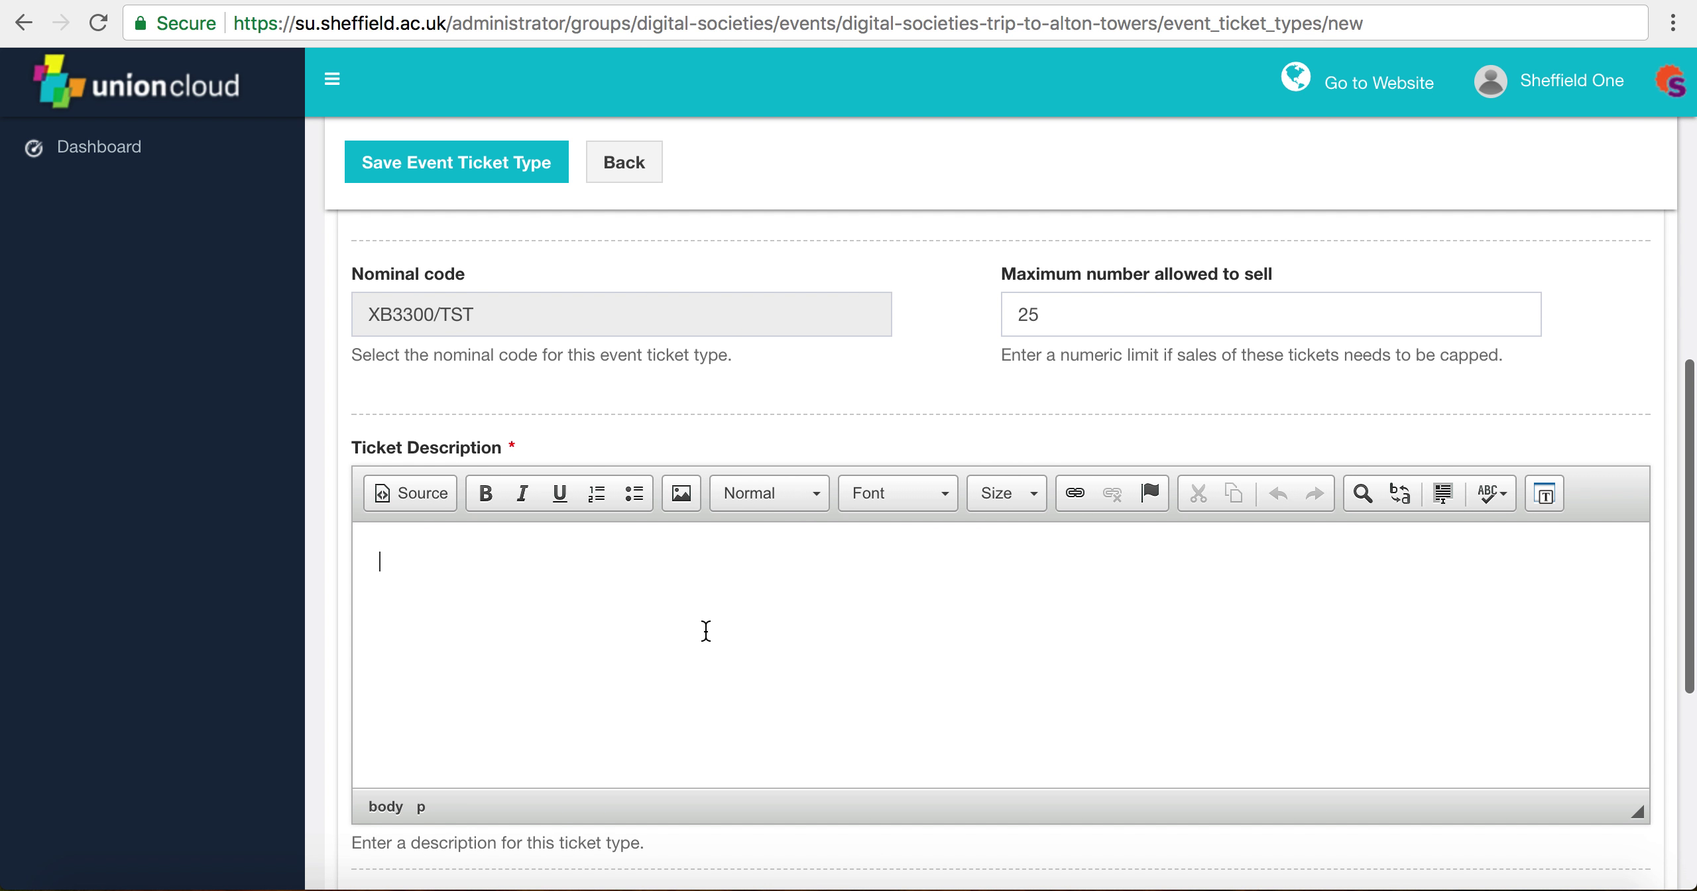
scroll(706, 630, down, 1)
scroll(773, 564, down, 3)
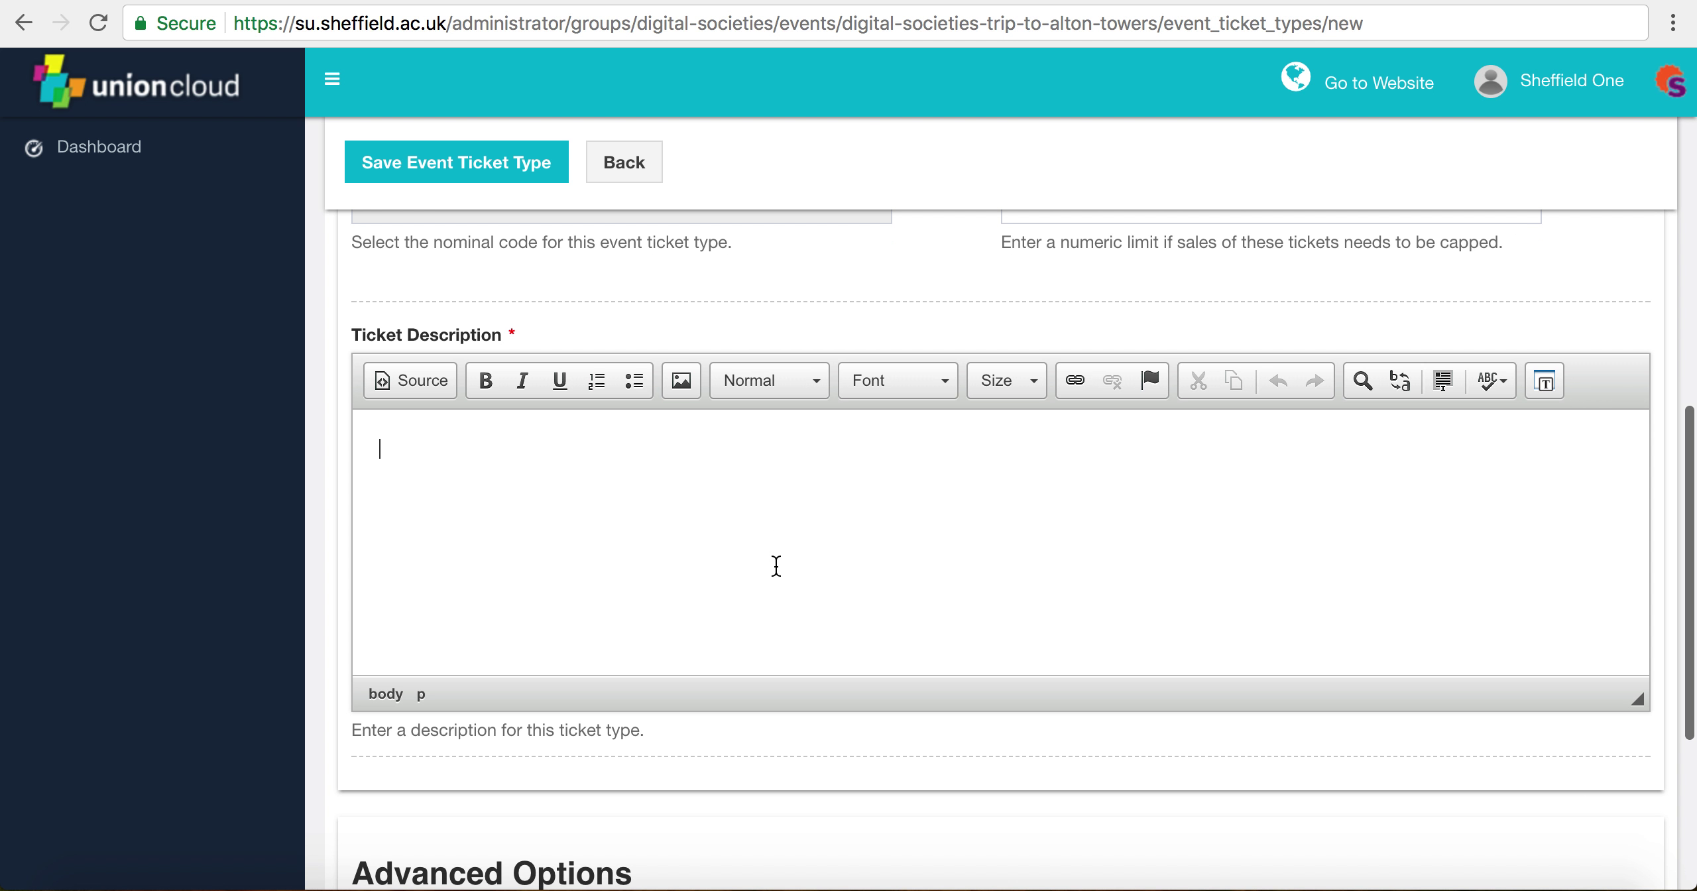
text(This ticket is for members of)
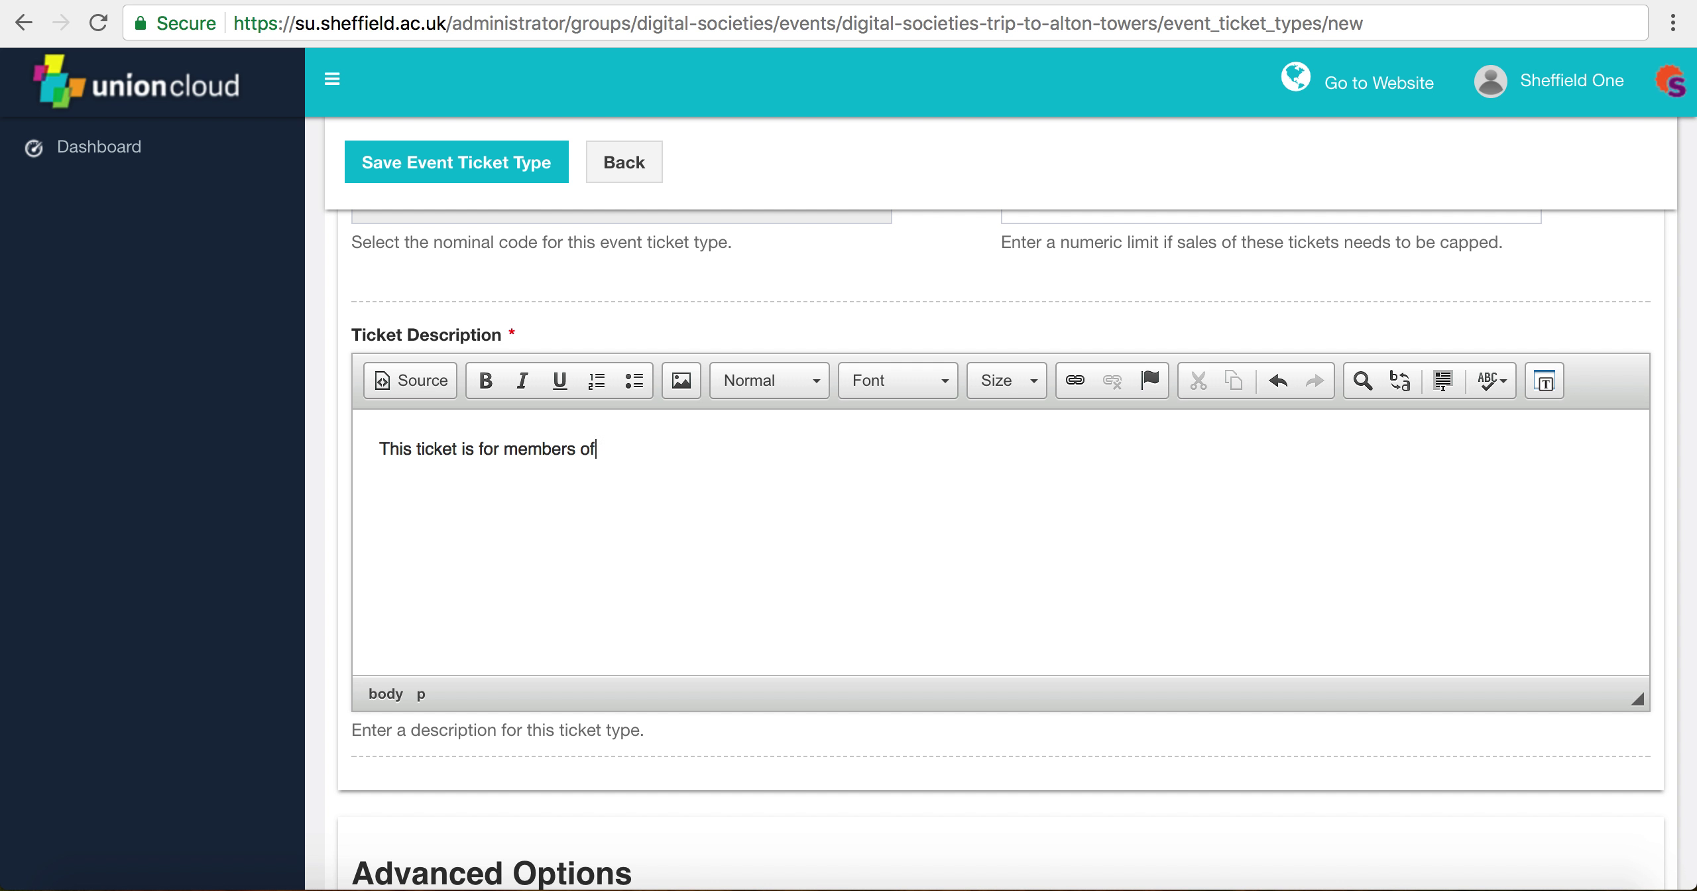
text( digital societies.)
scroll(732, 734, down, 4)
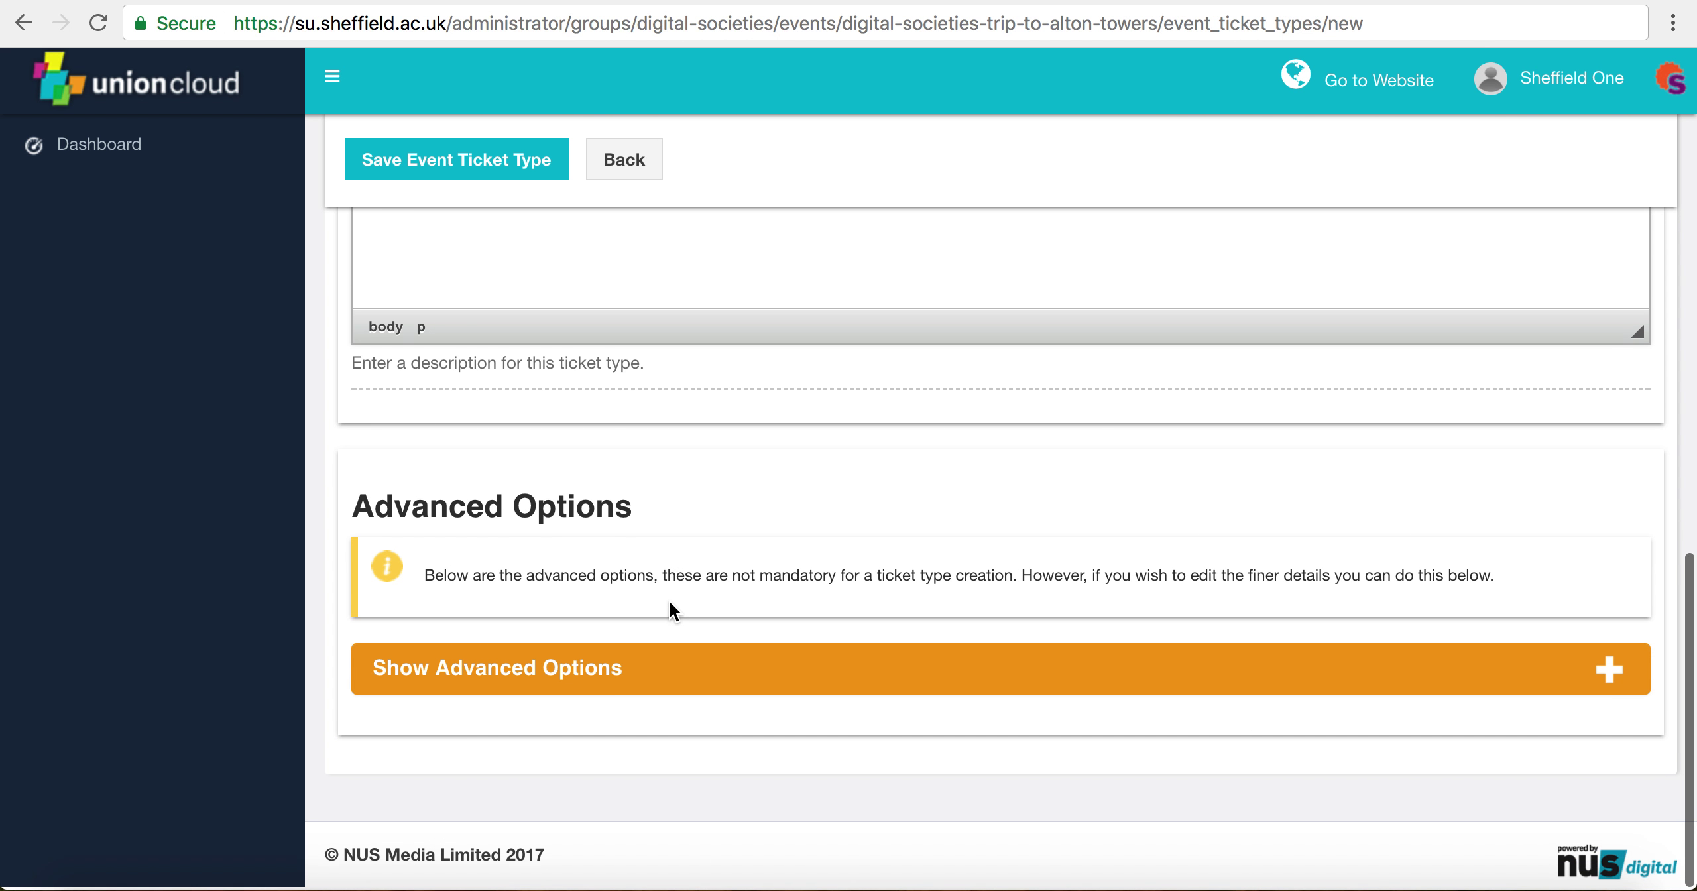
In Advanced Options, limit the ticket to the Current Members--Digital Societies--Group usergroup
click(606, 668)
scroll(796, 680, down, 4)
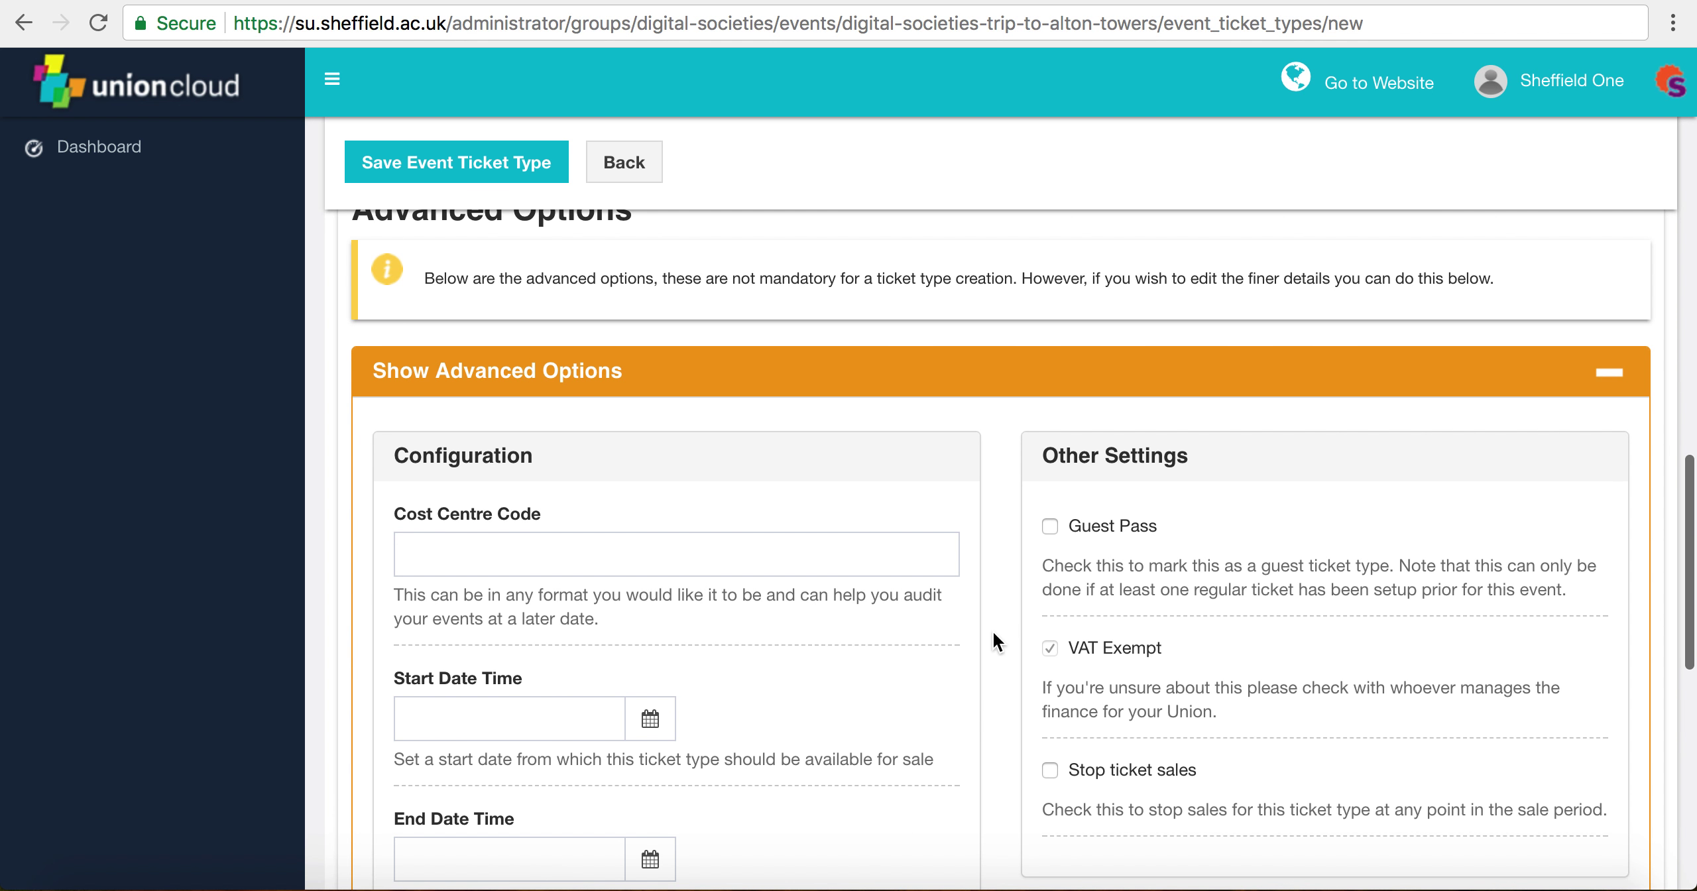
scroll(988, 636, down, 5)
scroll(987, 633, down, 5)
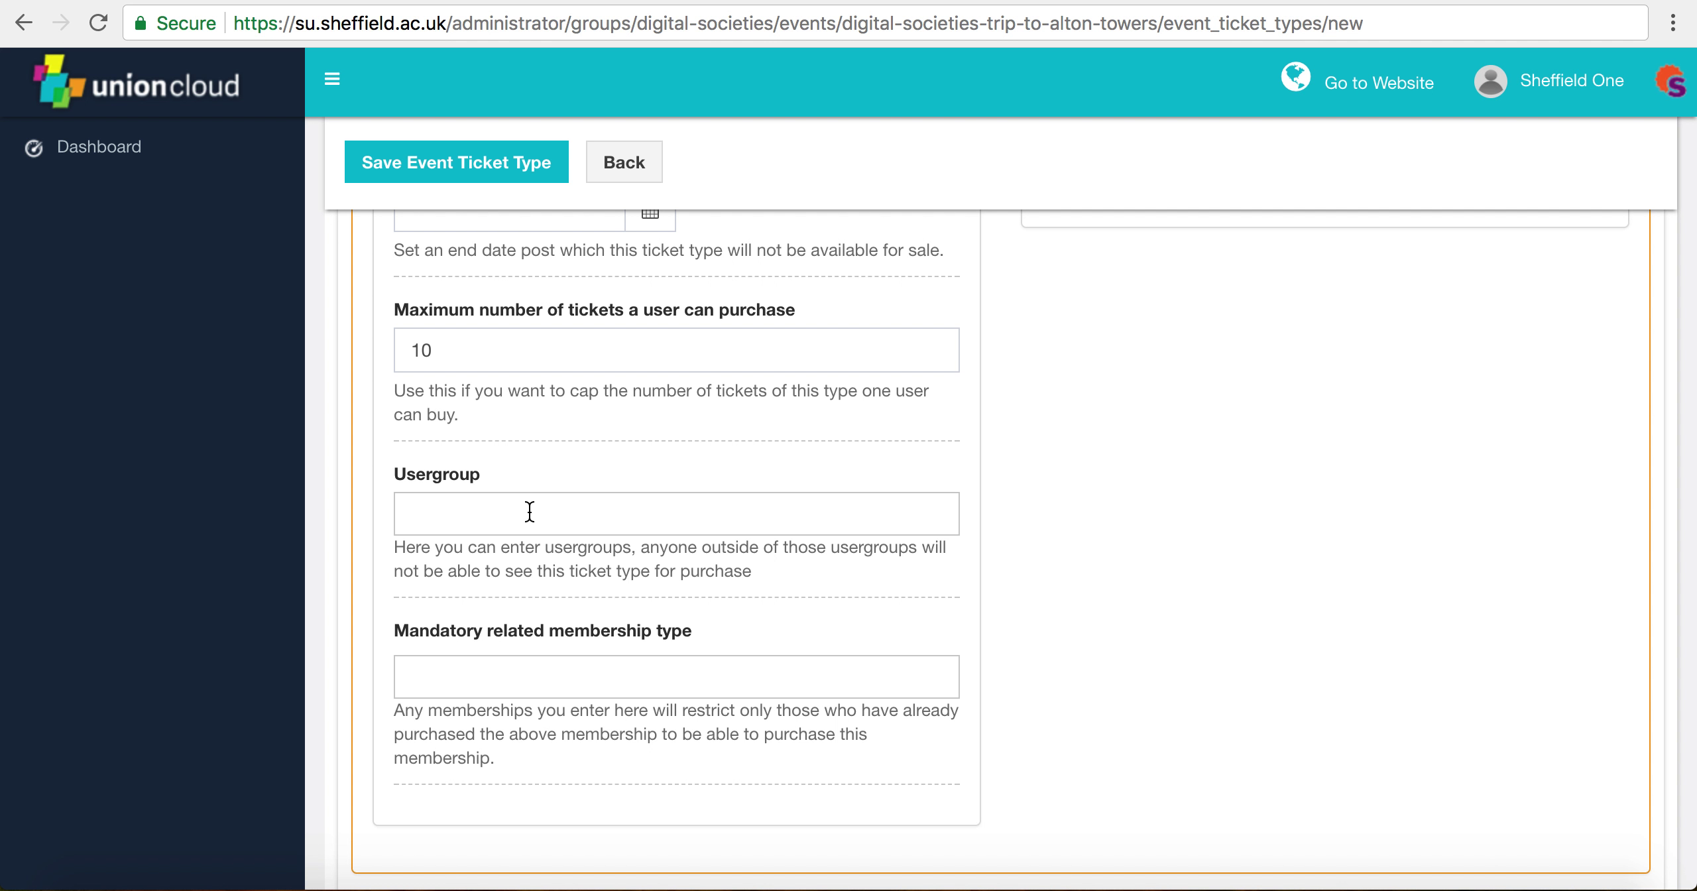
click(530, 511)
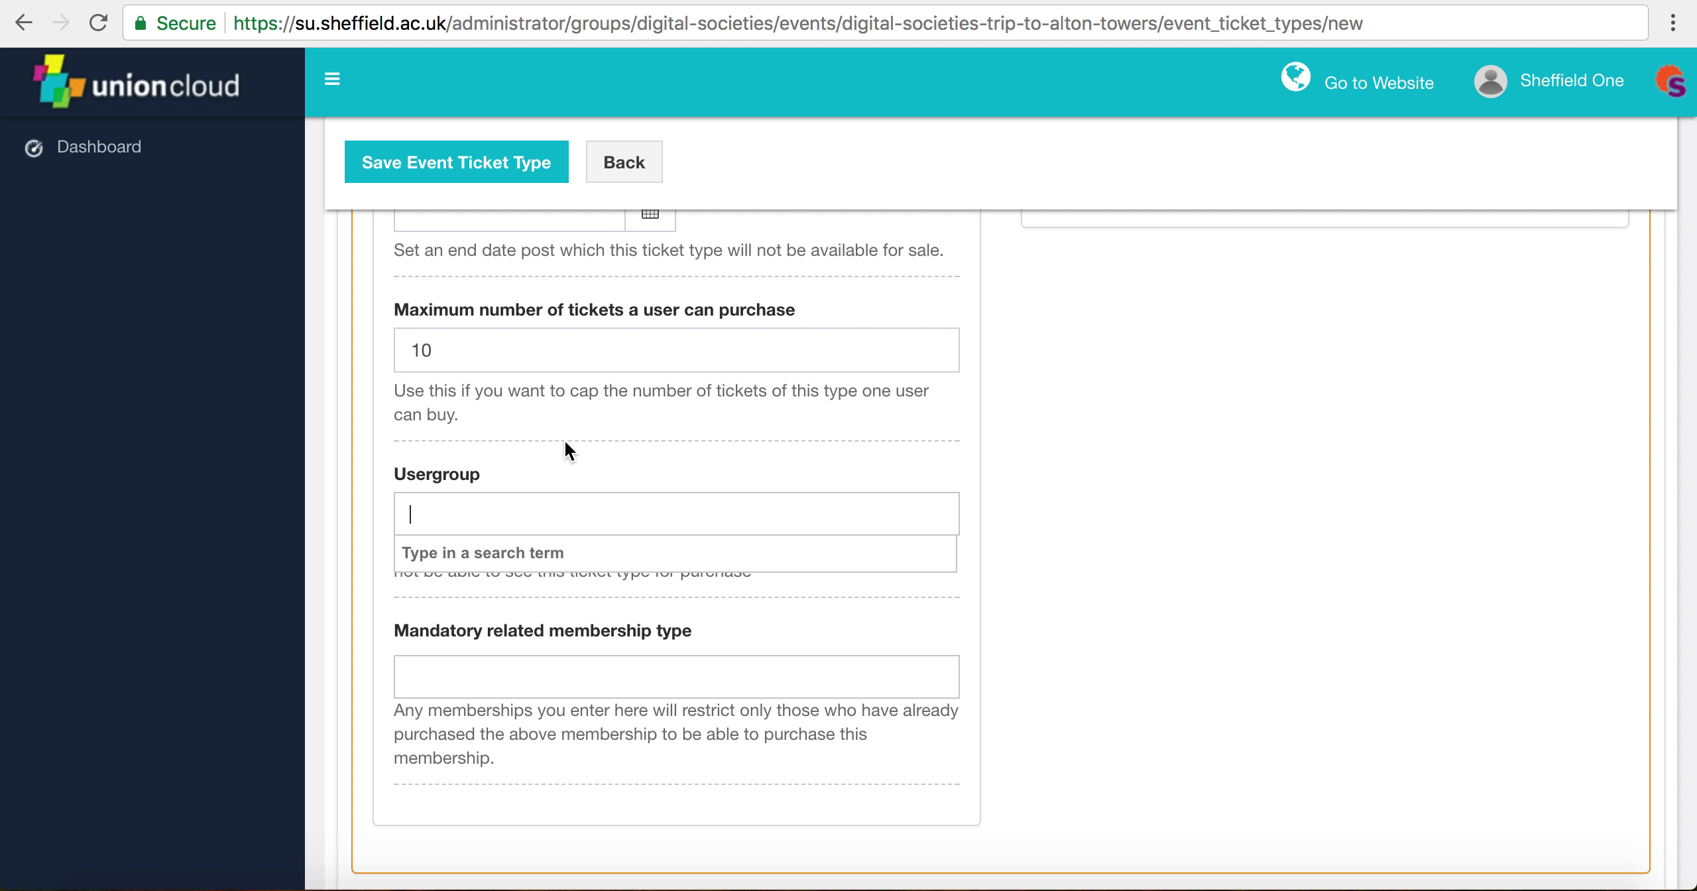
text(digi)
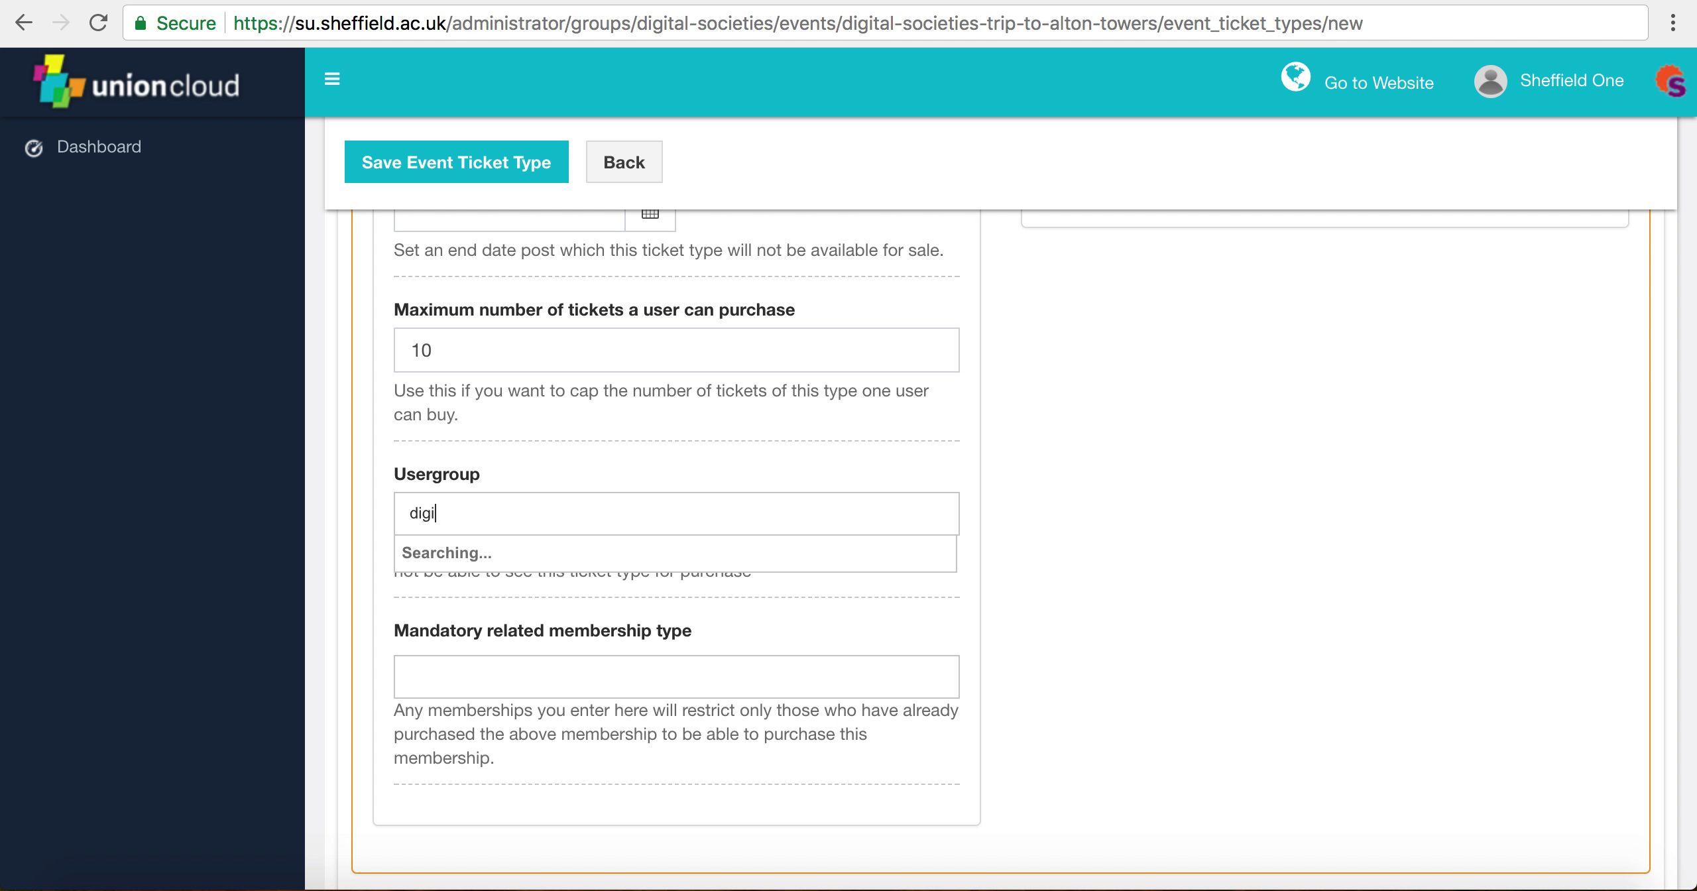
text(tal societies)
scroll(782, 391, down, 2)
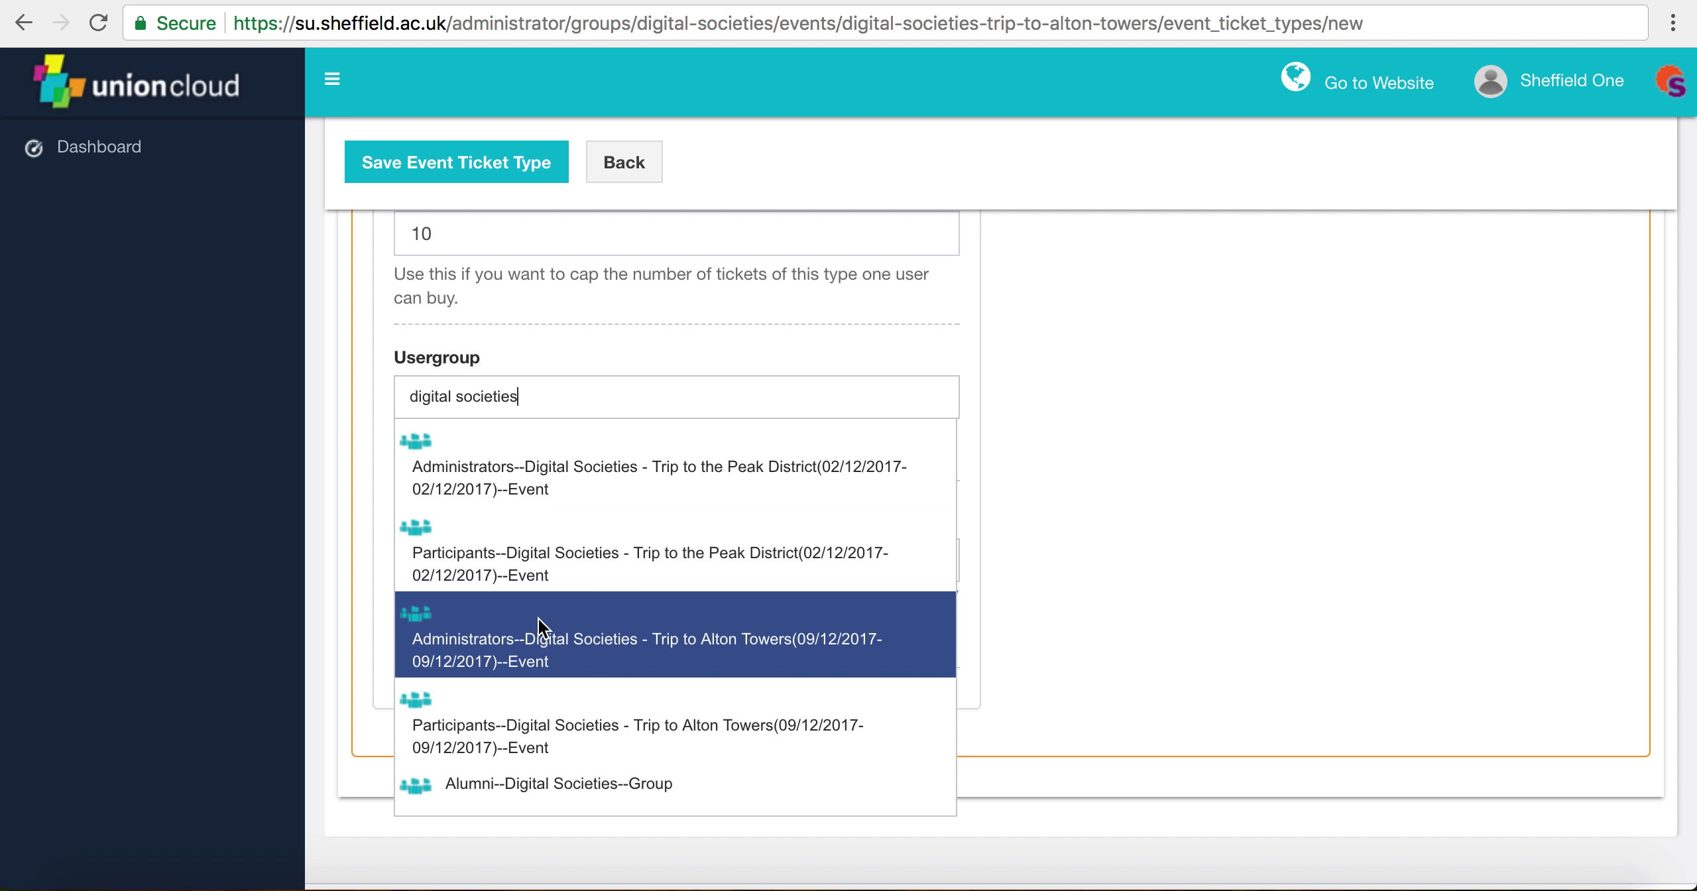
scroll(636, 603, down, 3)
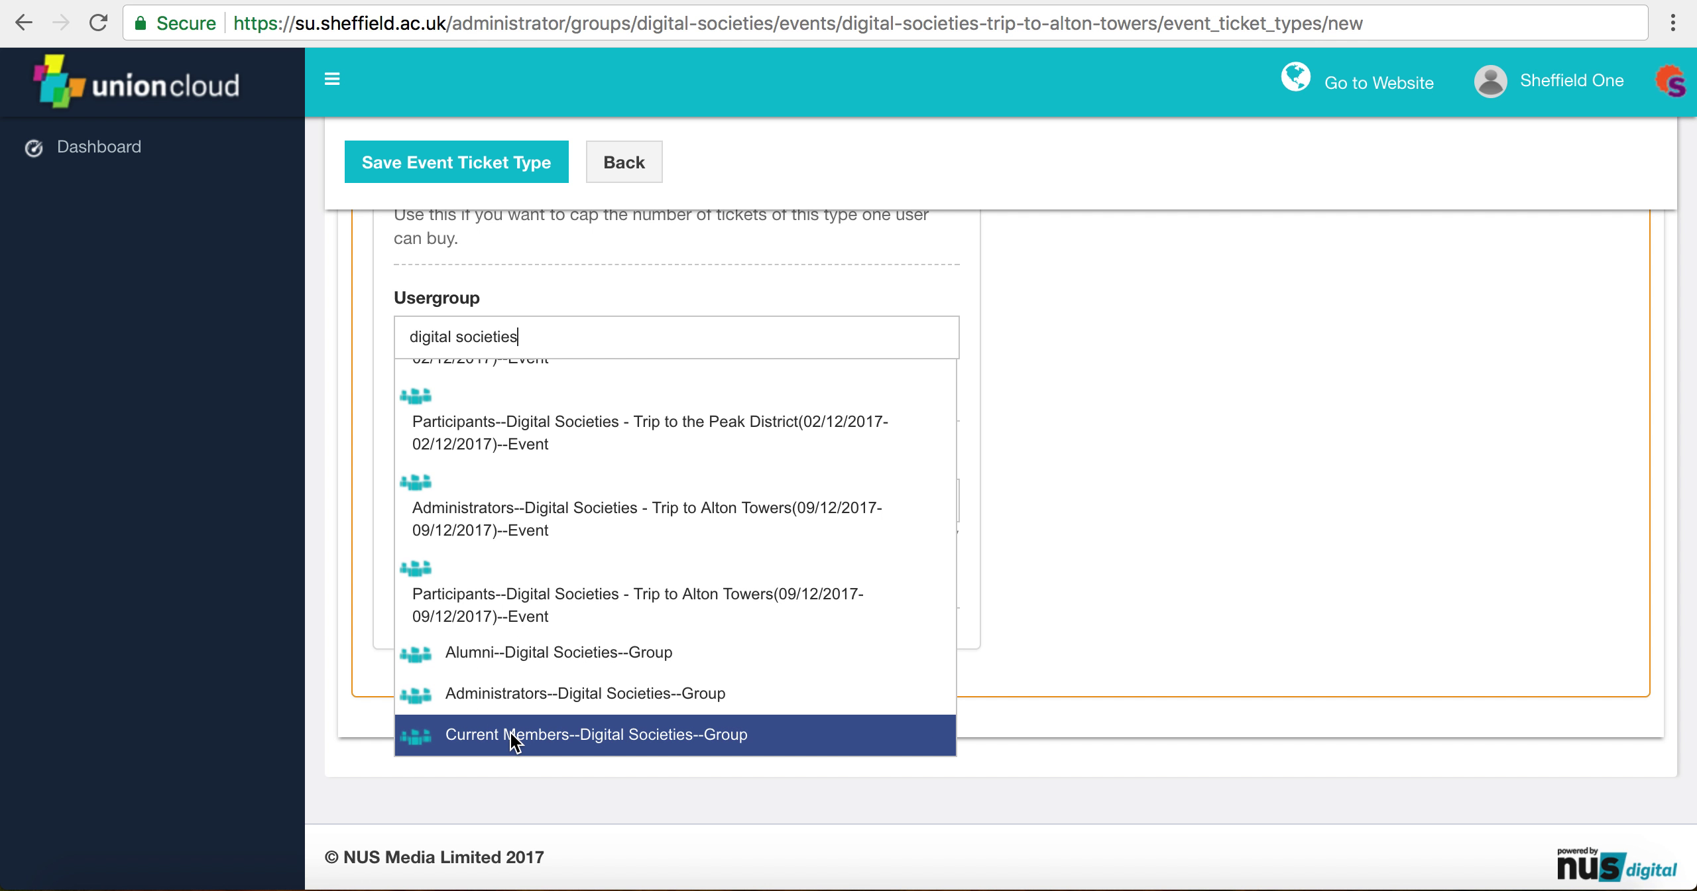
click(567, 736)
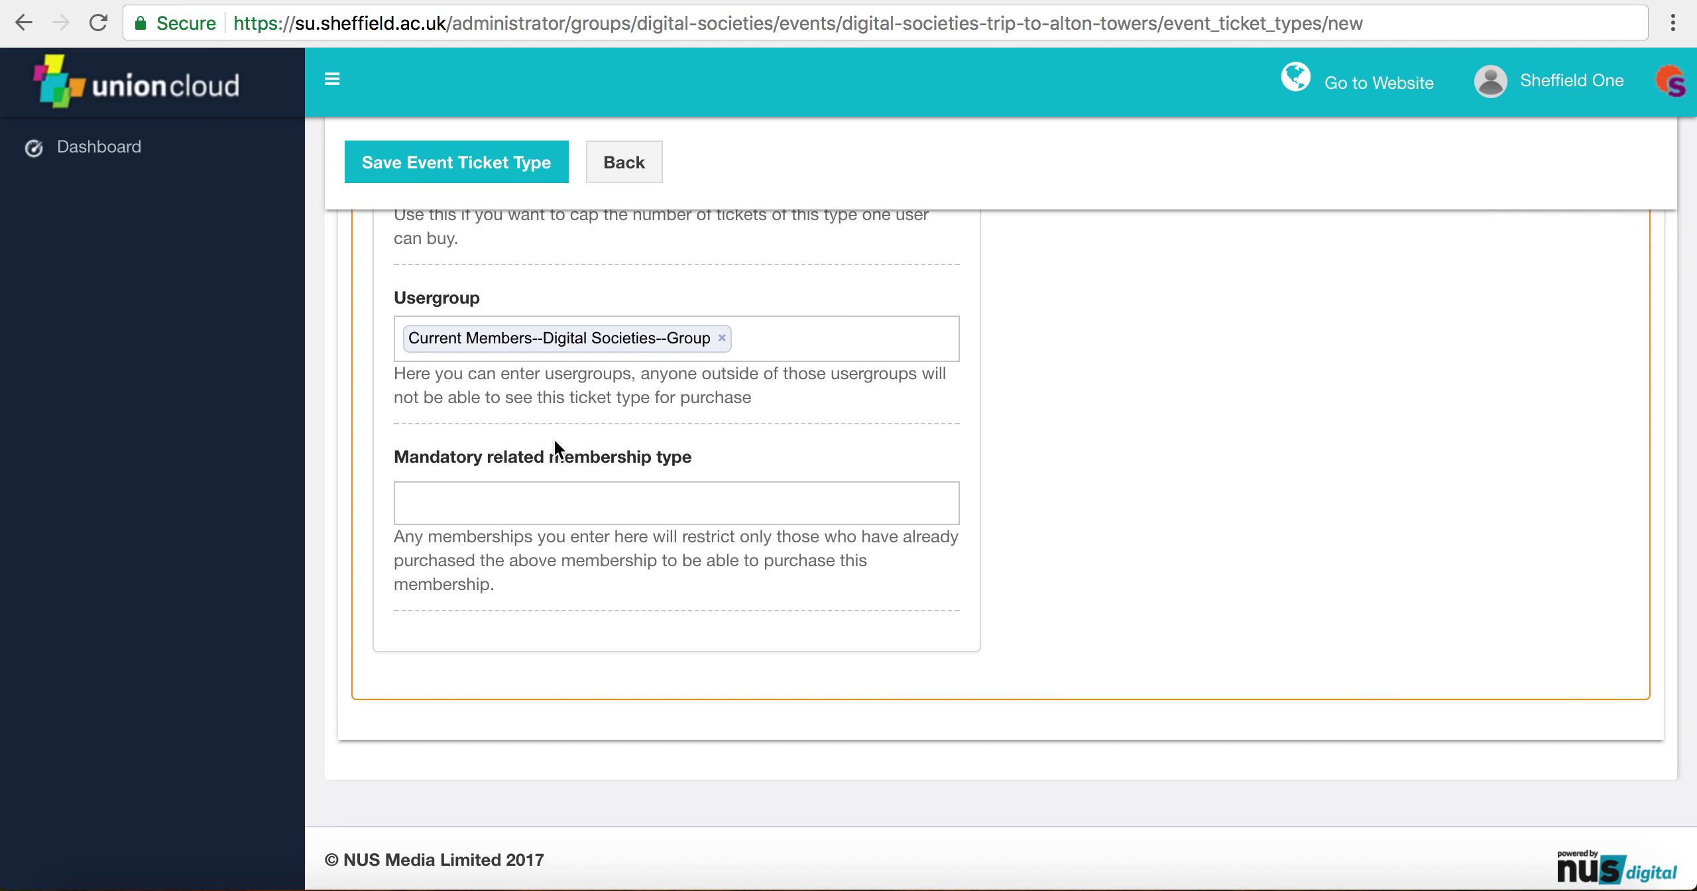
Save the £4 Members ticket type and confirm with OK
click(451, 173)
scroll(628, 295, up, 2)
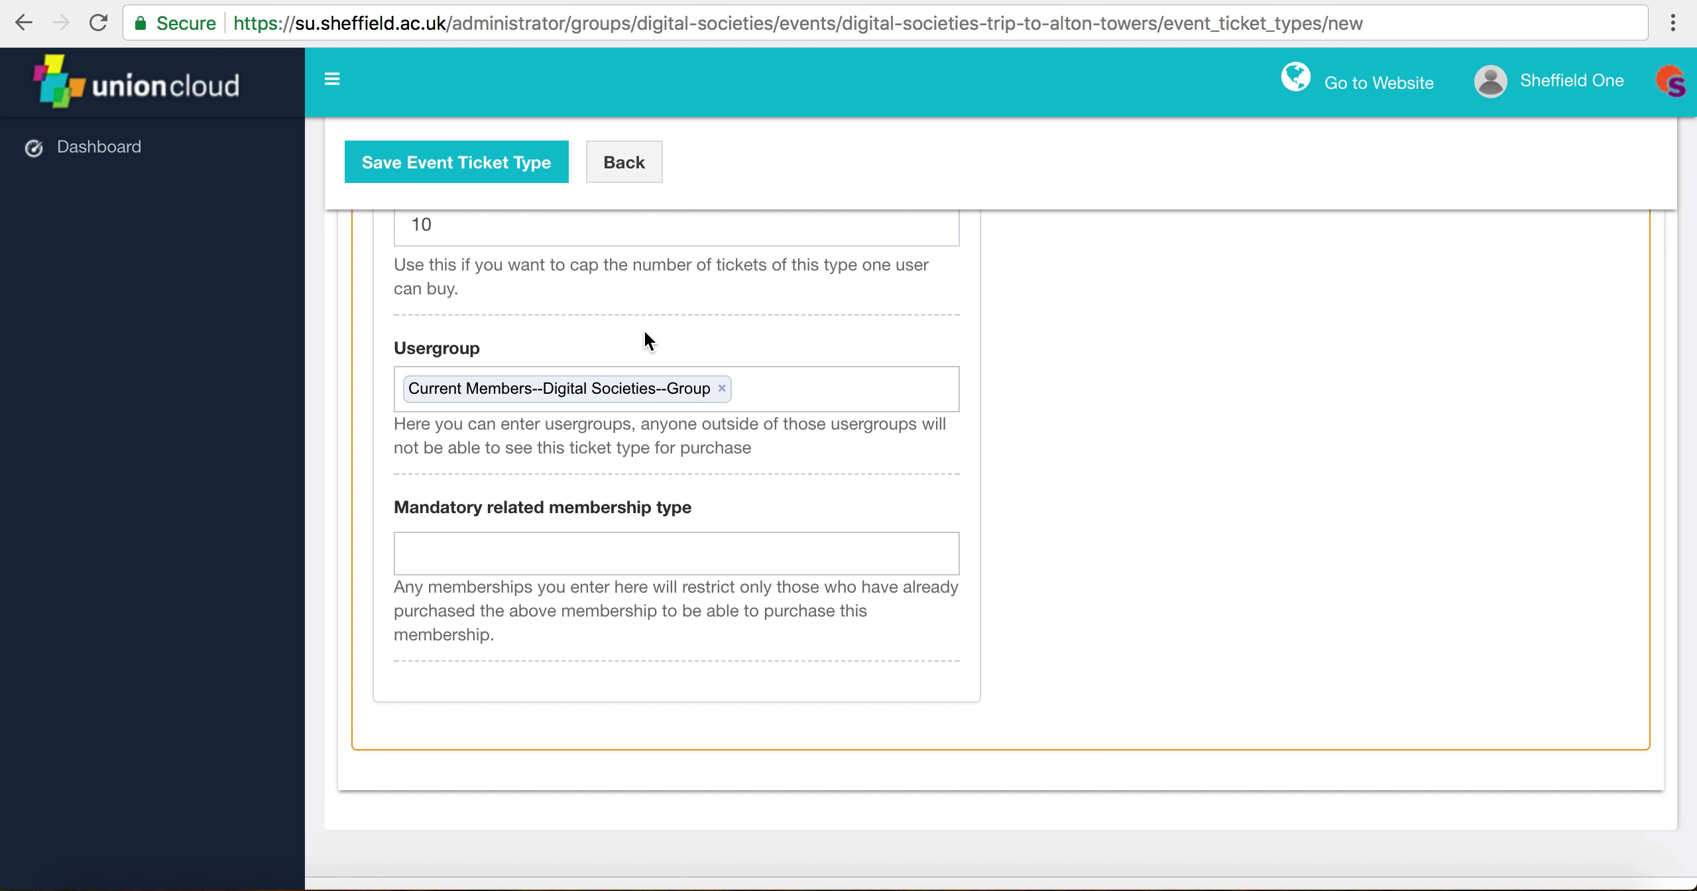
scroll(645, 333, up, 3)
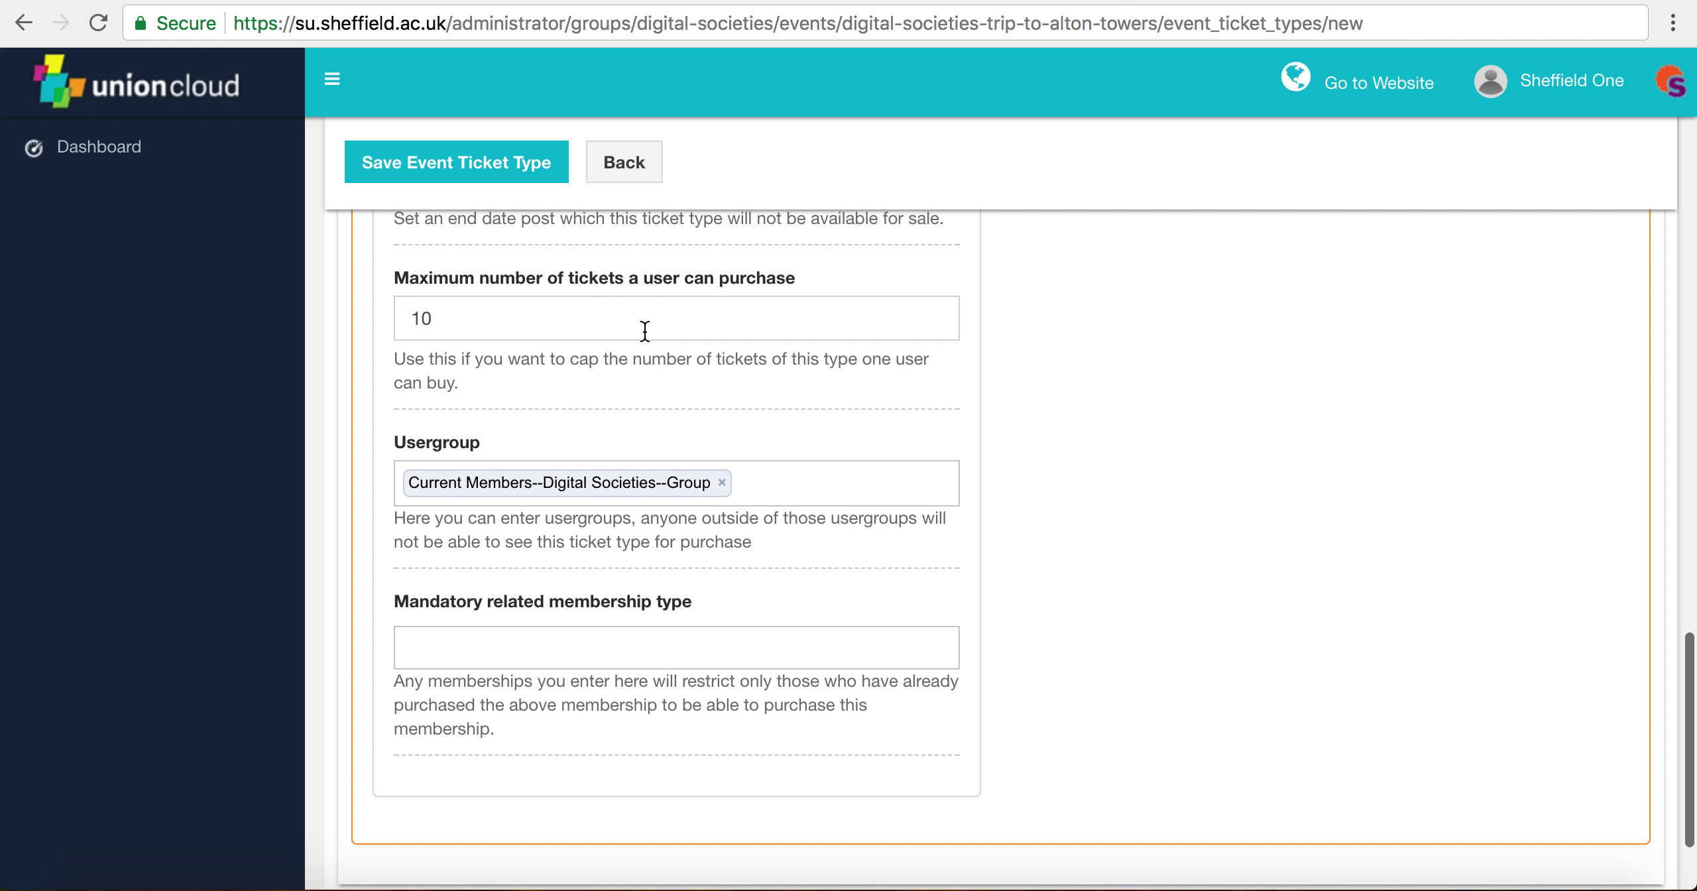
scroll(645, 332, up, 15)
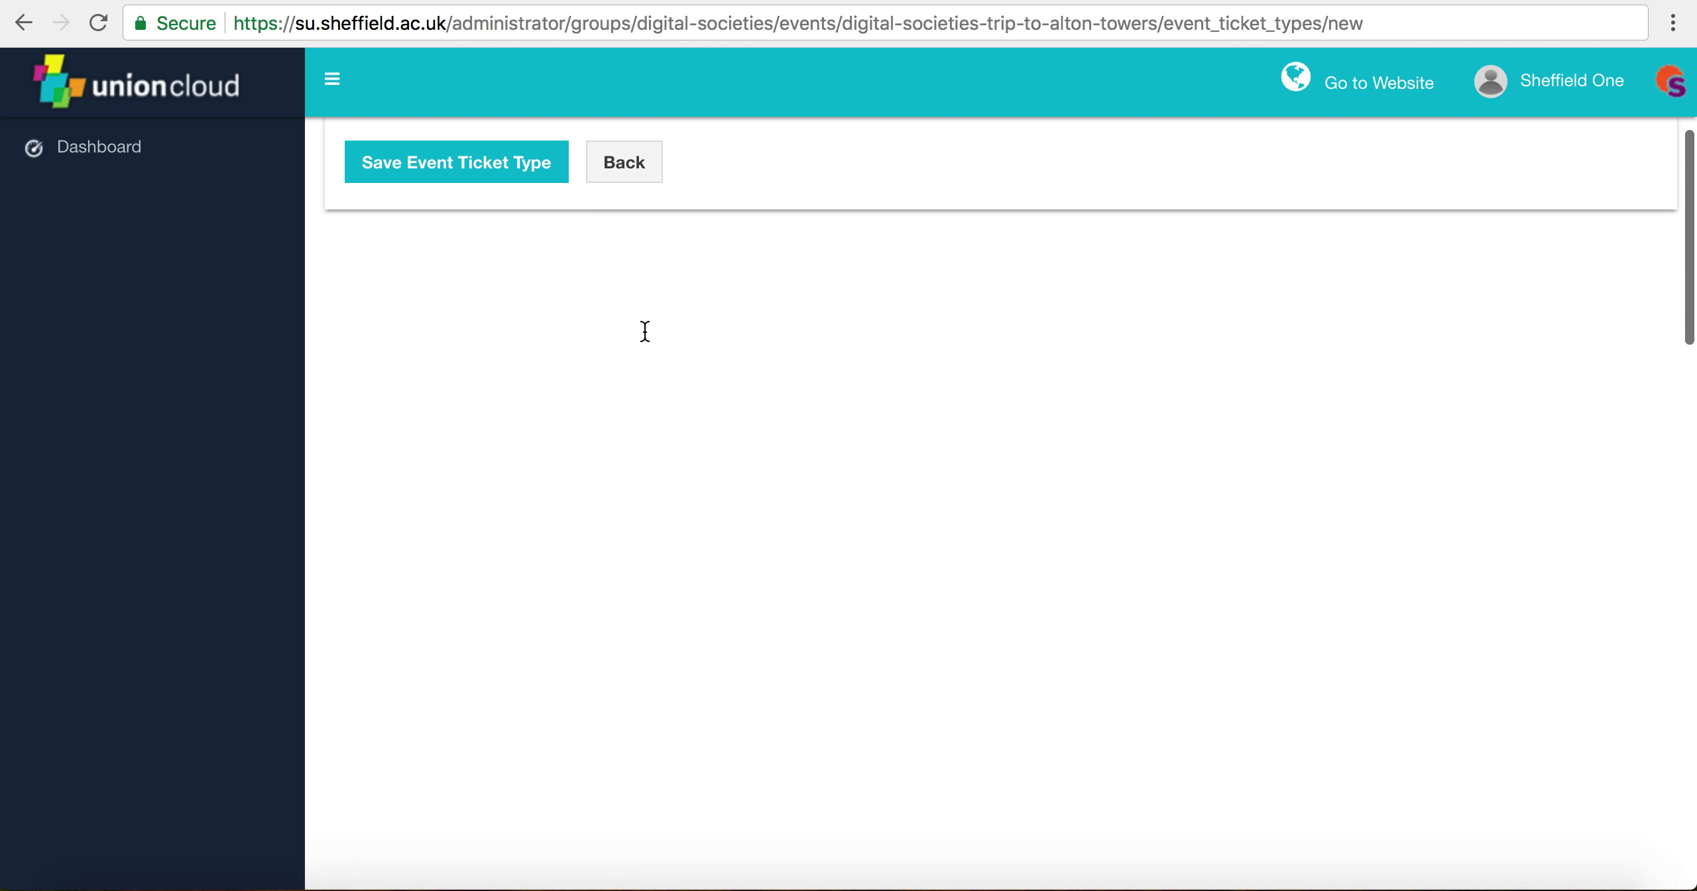
scroll(644, 330, up, 5)
scroll(766, 438, down, 2)
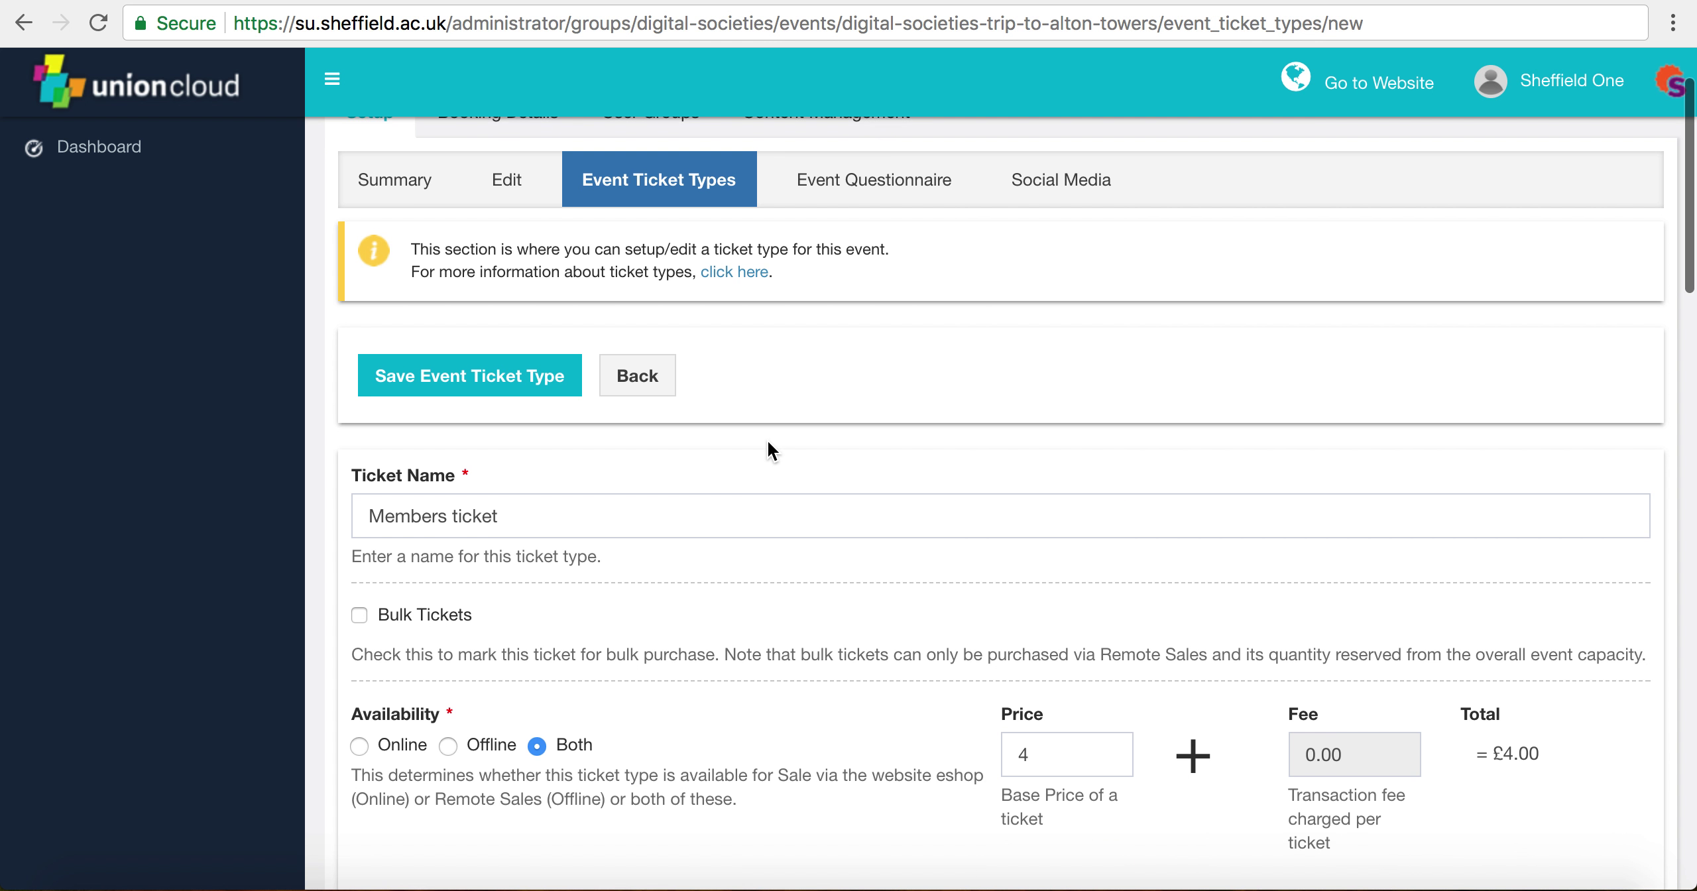
click(459, 382)
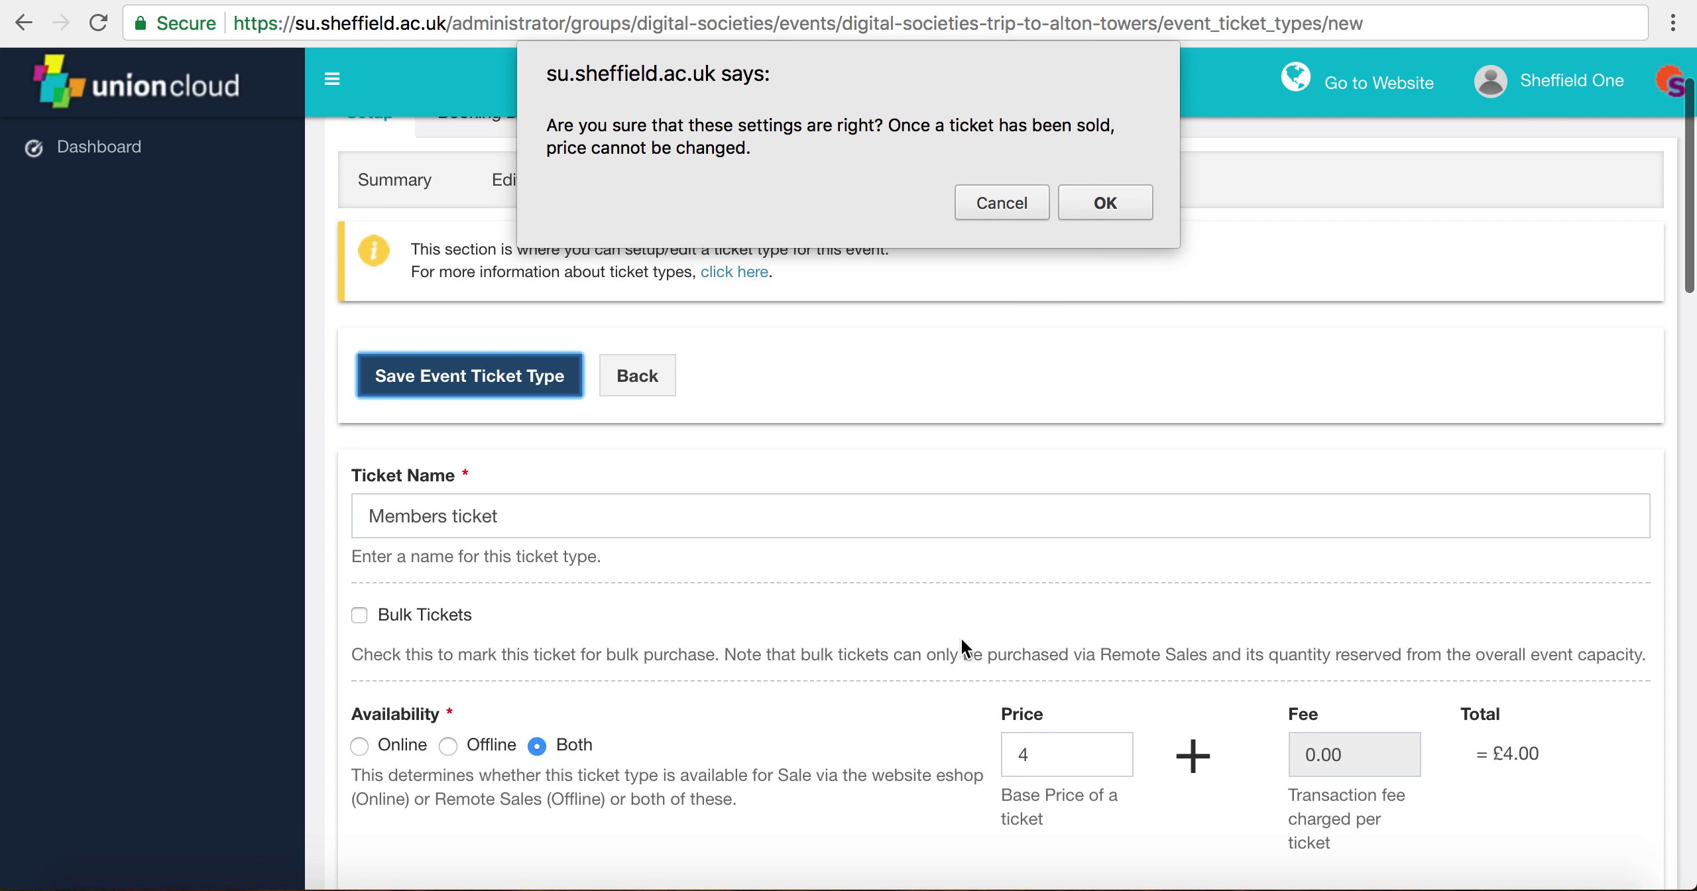
click(1104, 204)
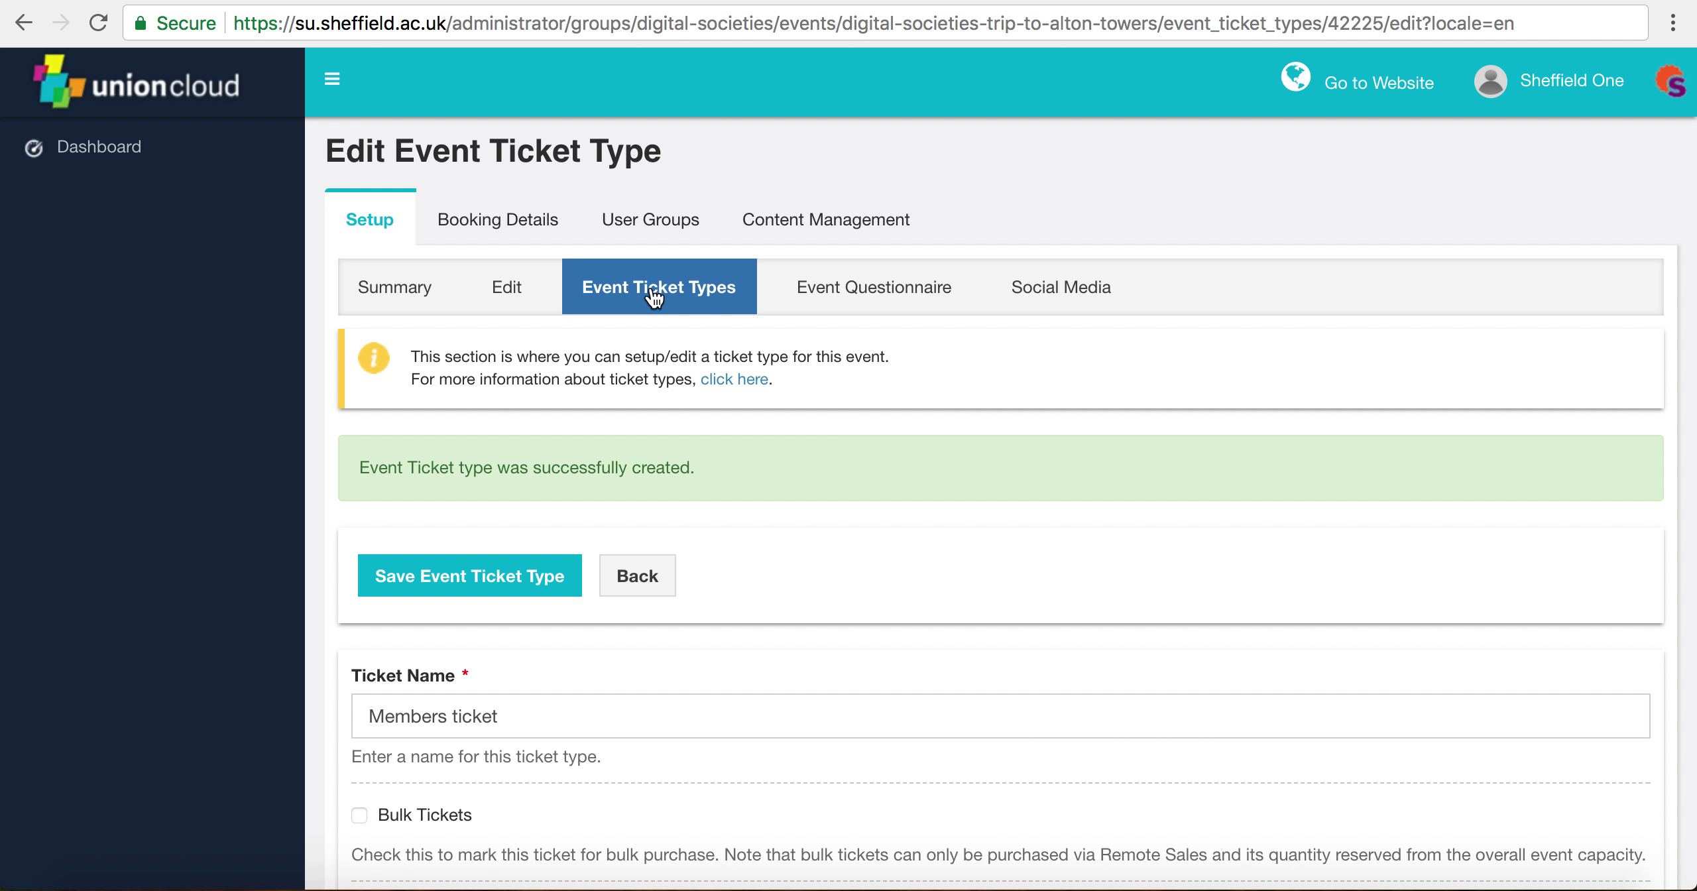
Review the ticket types list showing both Non-members and Members tickets
click(652, 298)
click(652, 298)
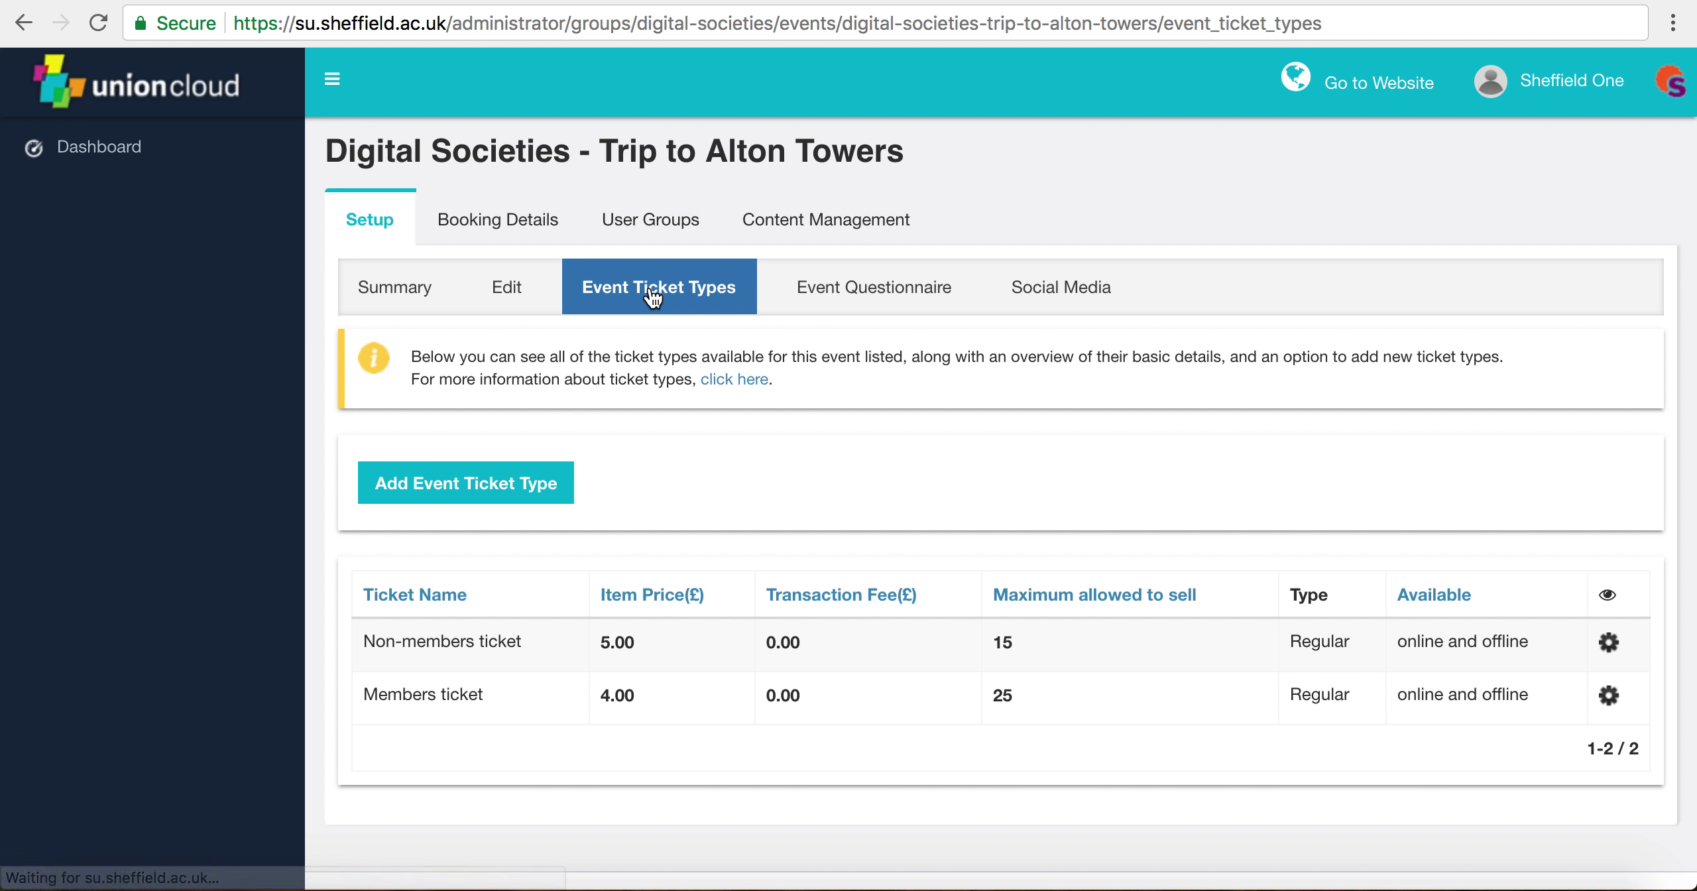
scroll(732, 517, down, 2)
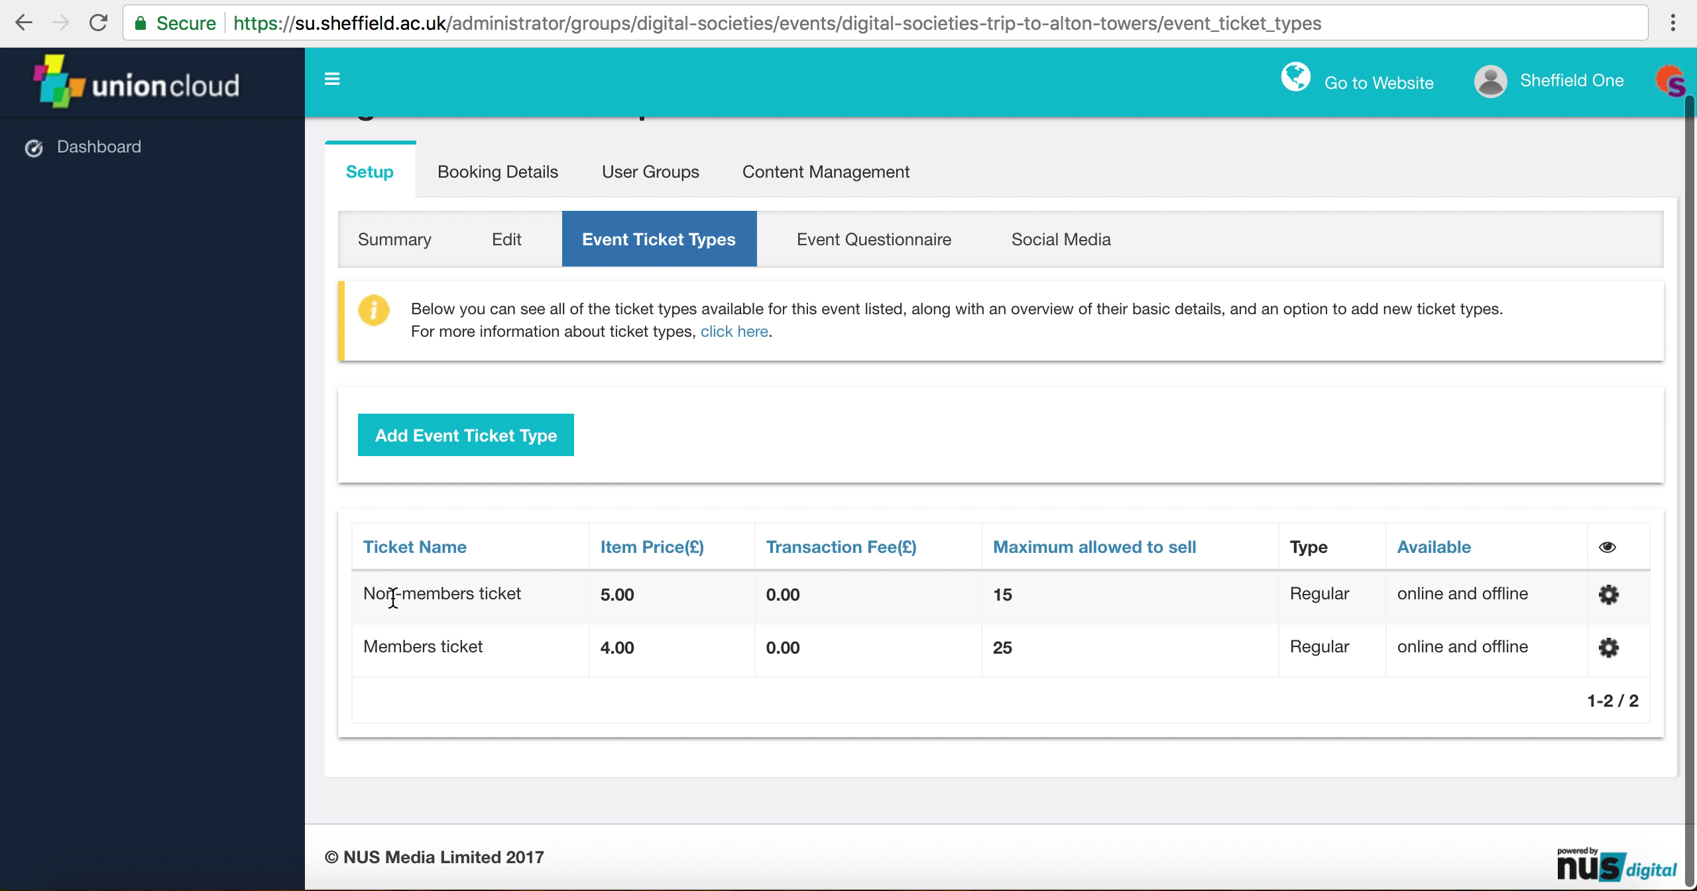
drag(367, 596, 534, 595)
click(535, 594)
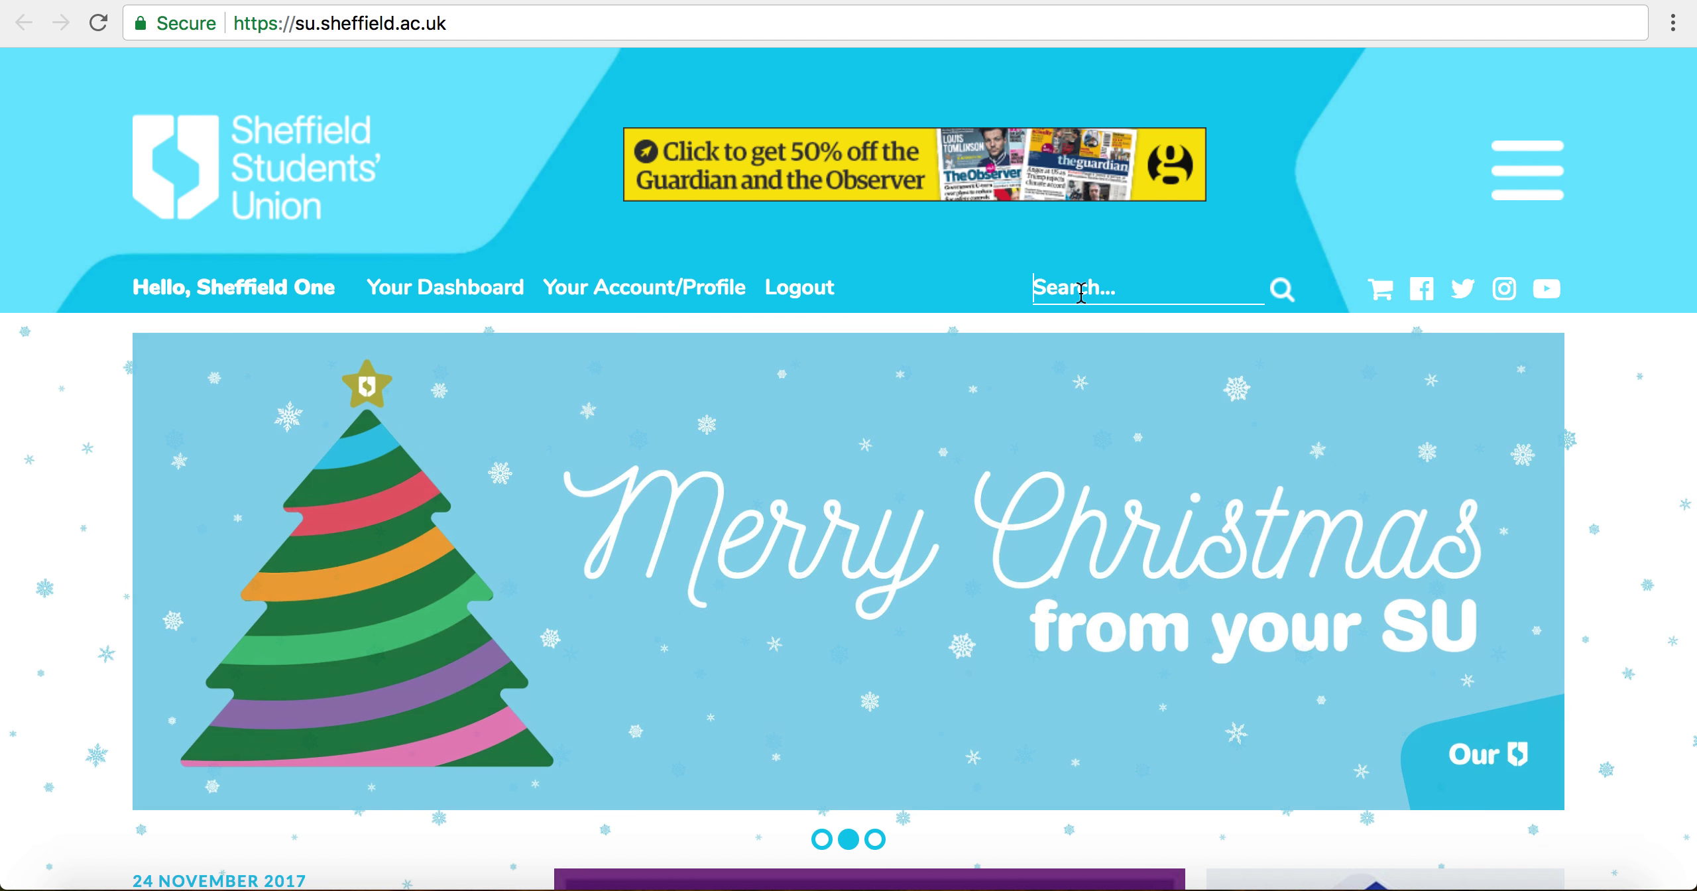
Search the public site for 'digital societies' and open the Trip to Alton Towers event
click(1078, 286)
text(digital societies)
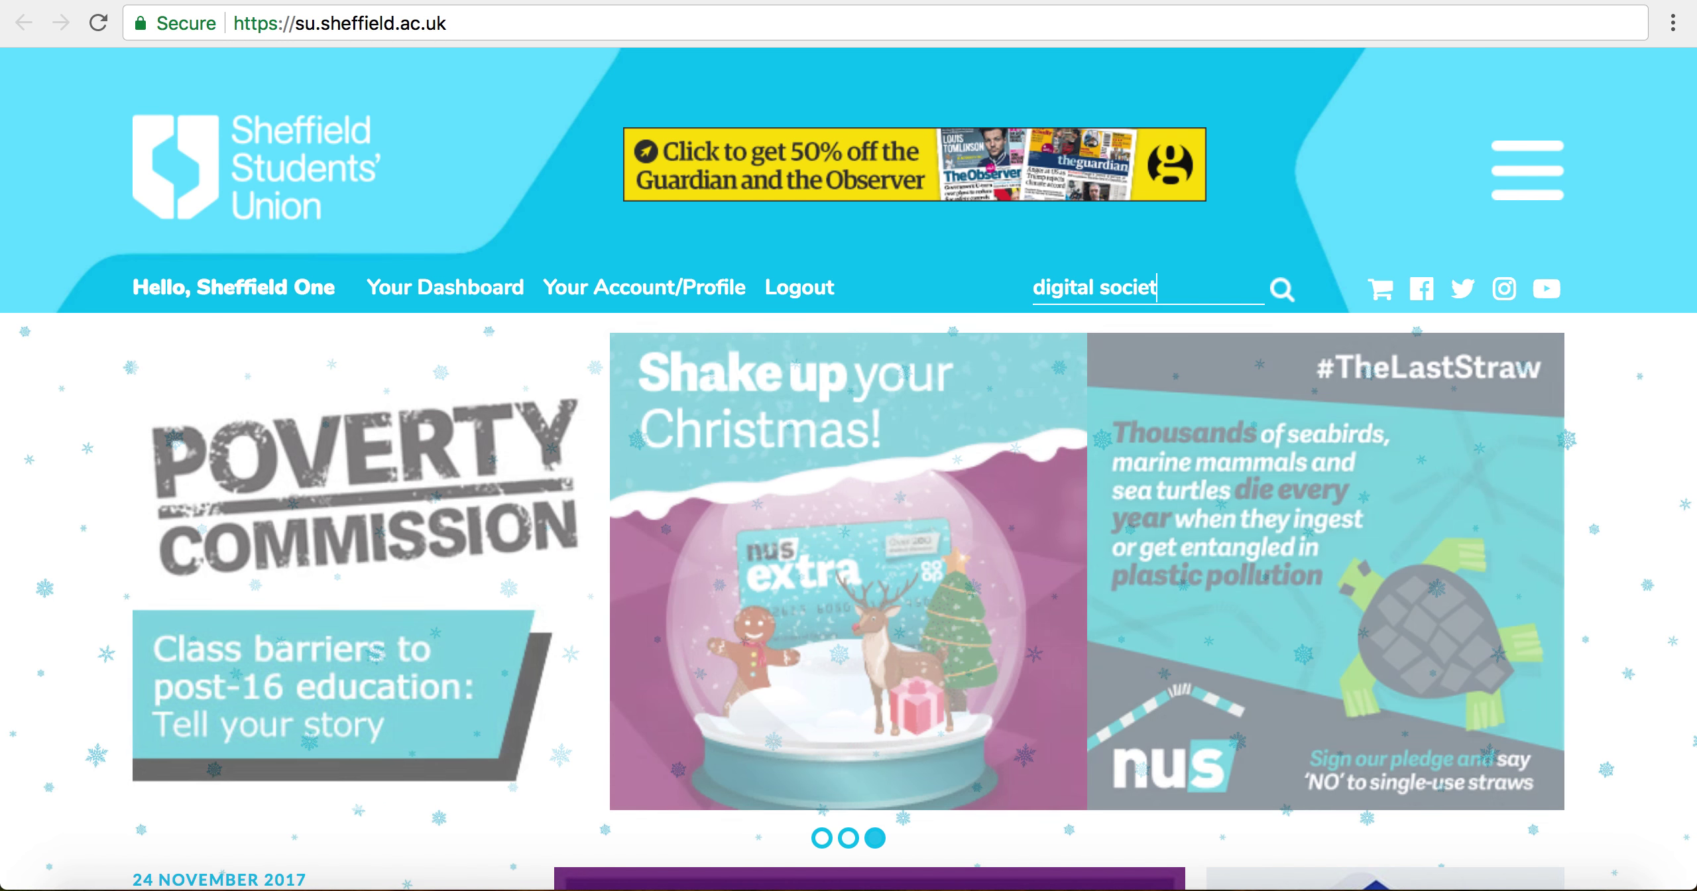
key(Return)
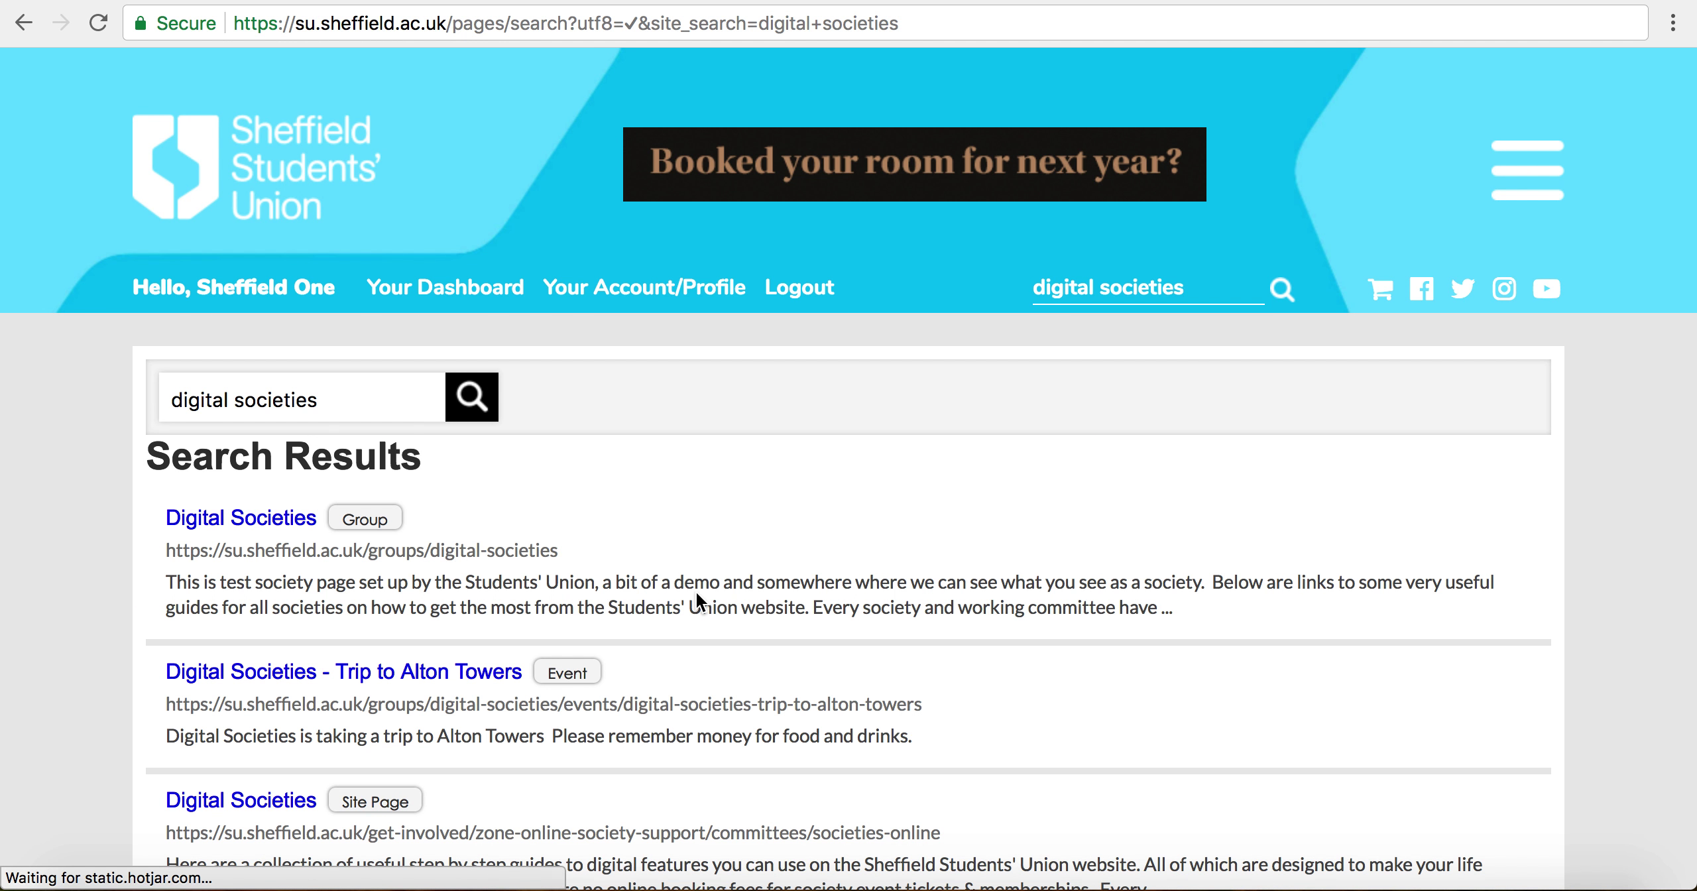
scroll(695, 590, down, 3)
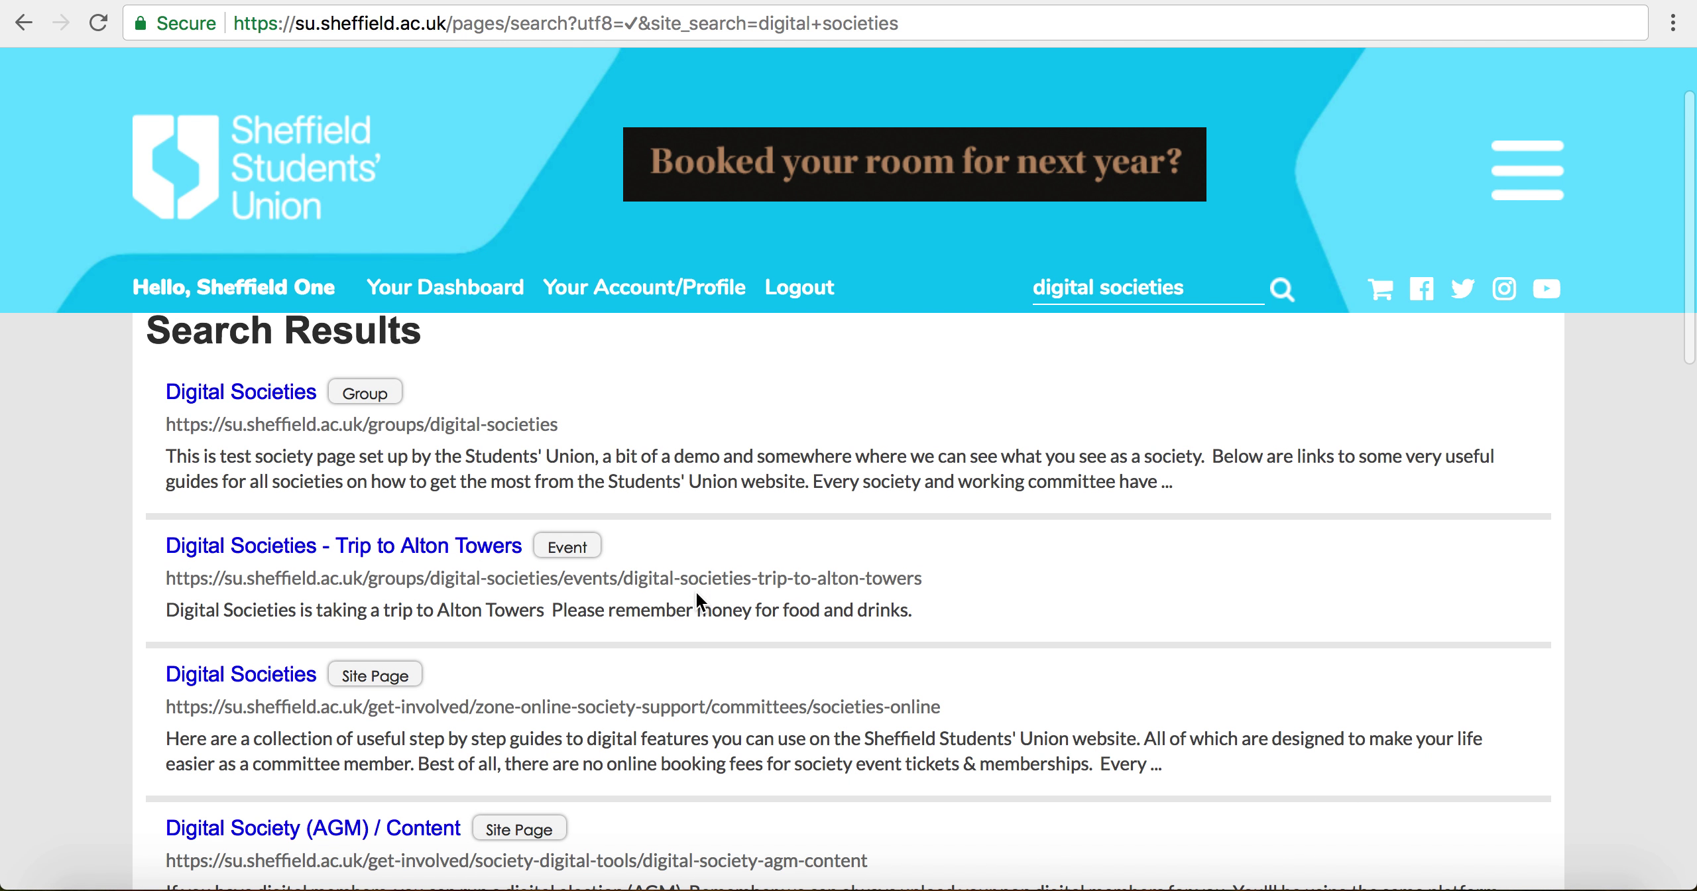
click(448, 549)
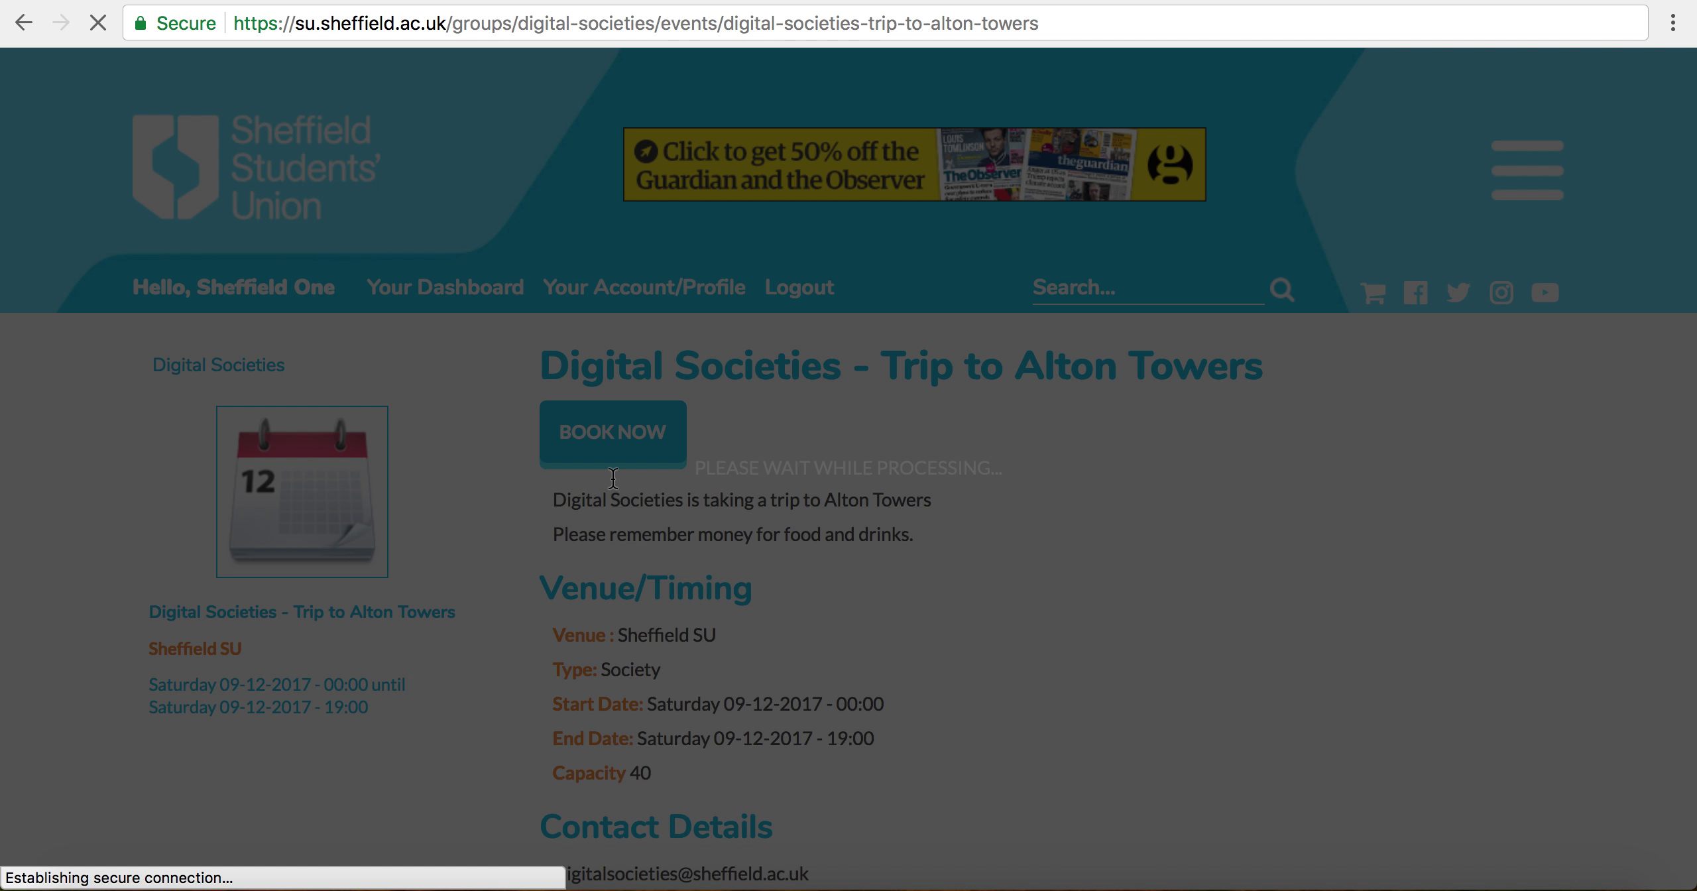
scroll(613, 477, up, 2)
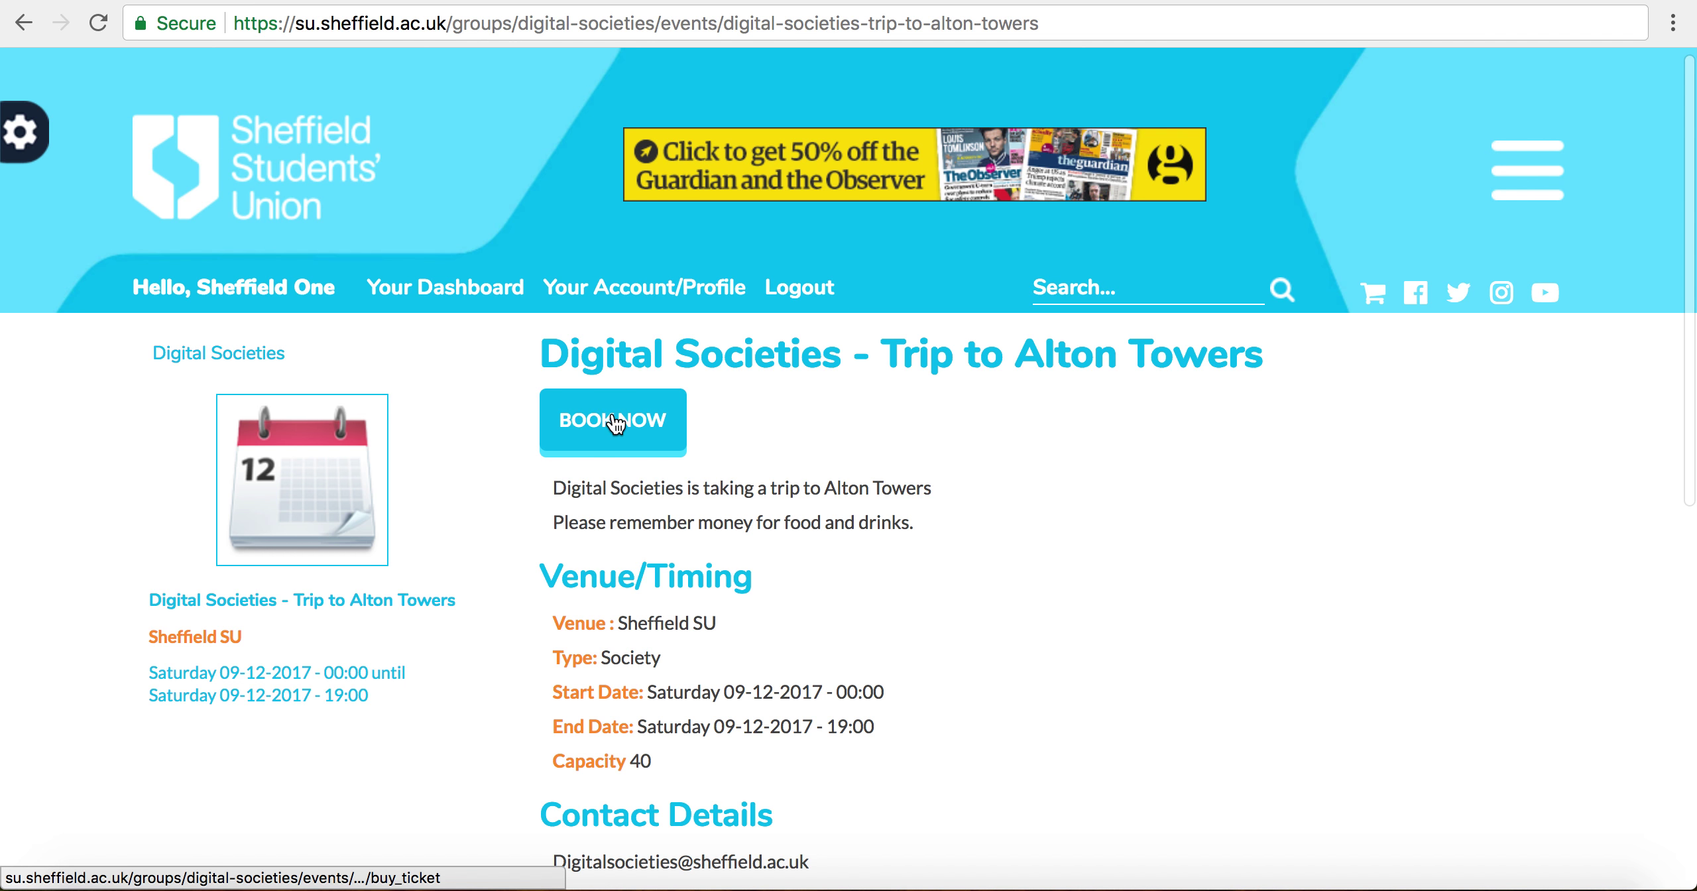
Open the trip's booking page and check its date, Sheffield SU venue and £5.00 Non-members ticket
click(638, 434)
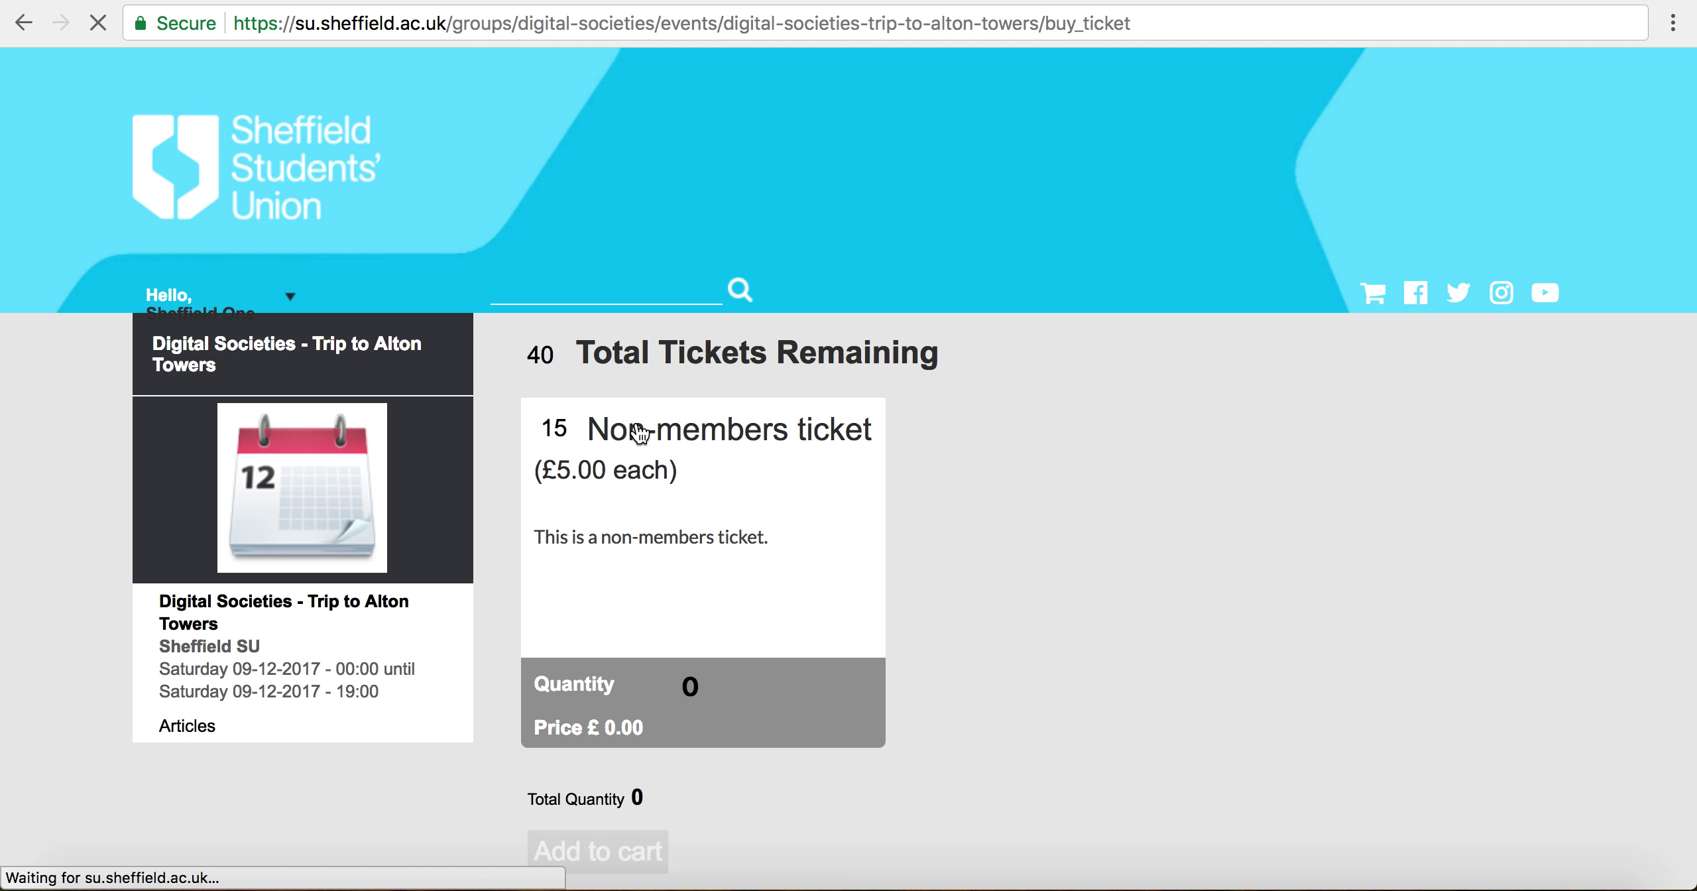
scroll(720, 468, down, 3)
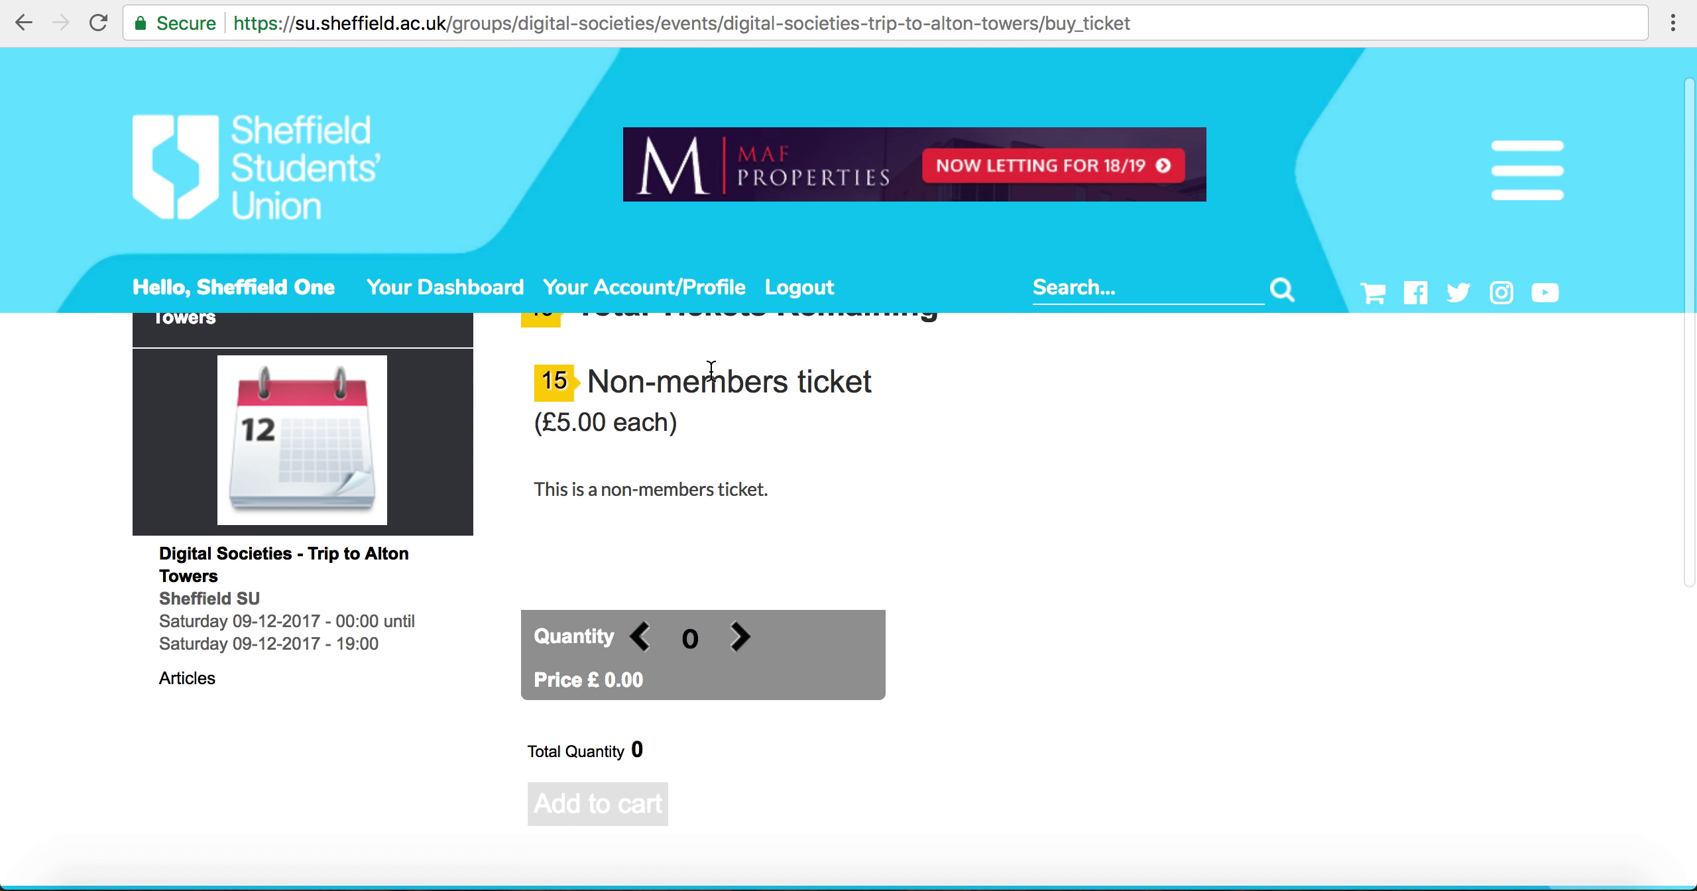
scroll(596, 526, up, 1)
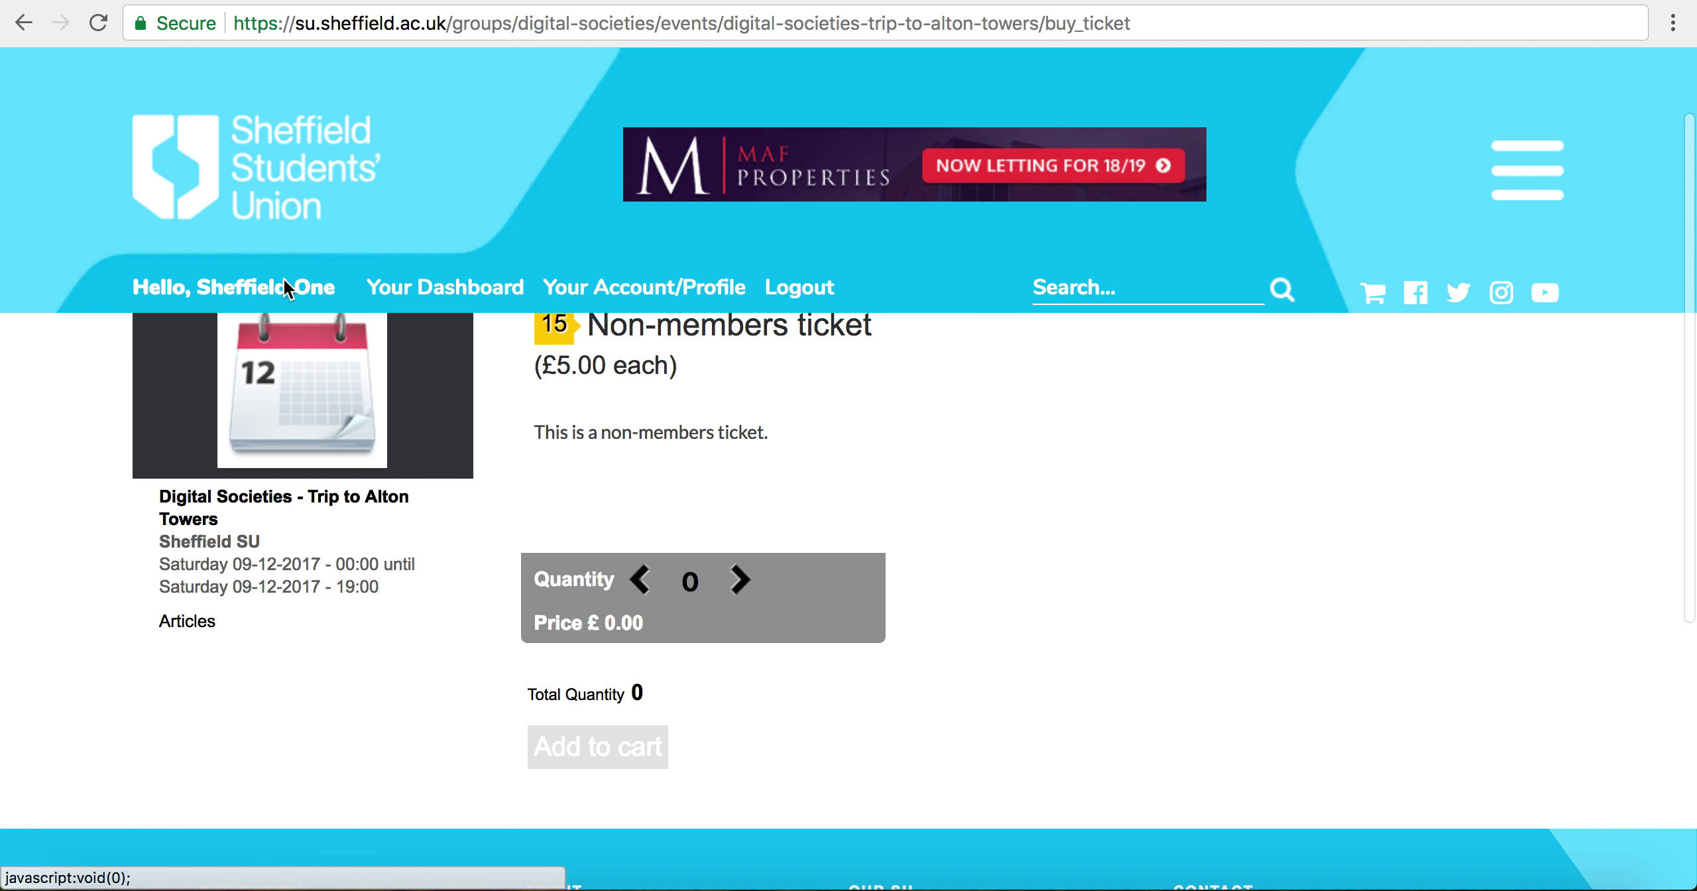
scroll(543, 646, up, 2)
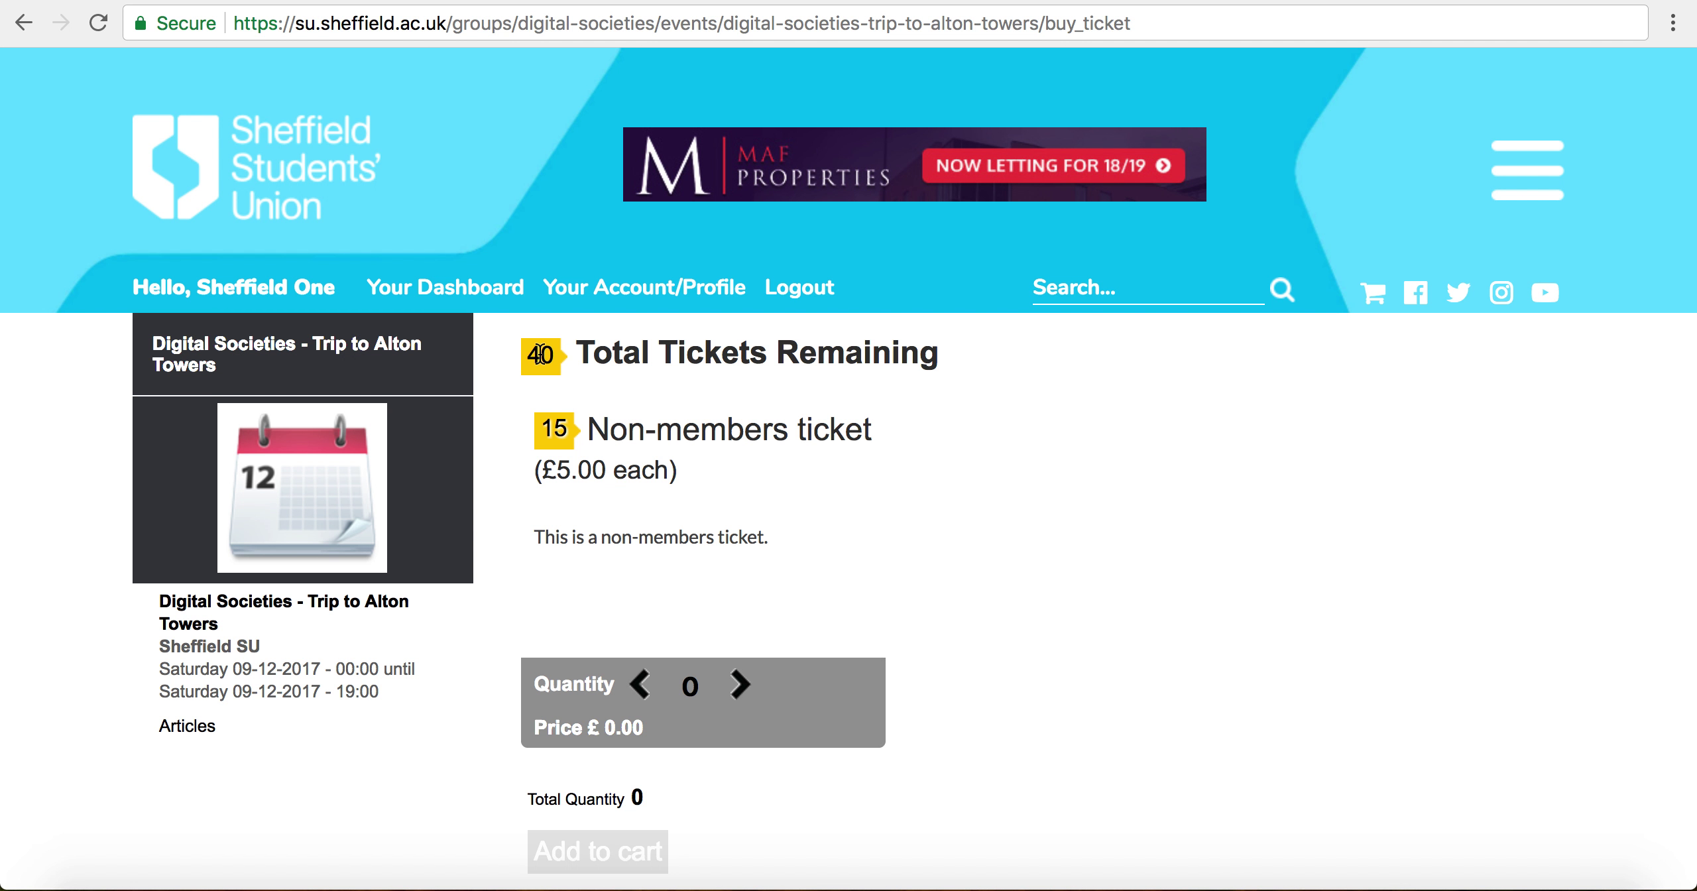
drag(195, 669, 375, 697)
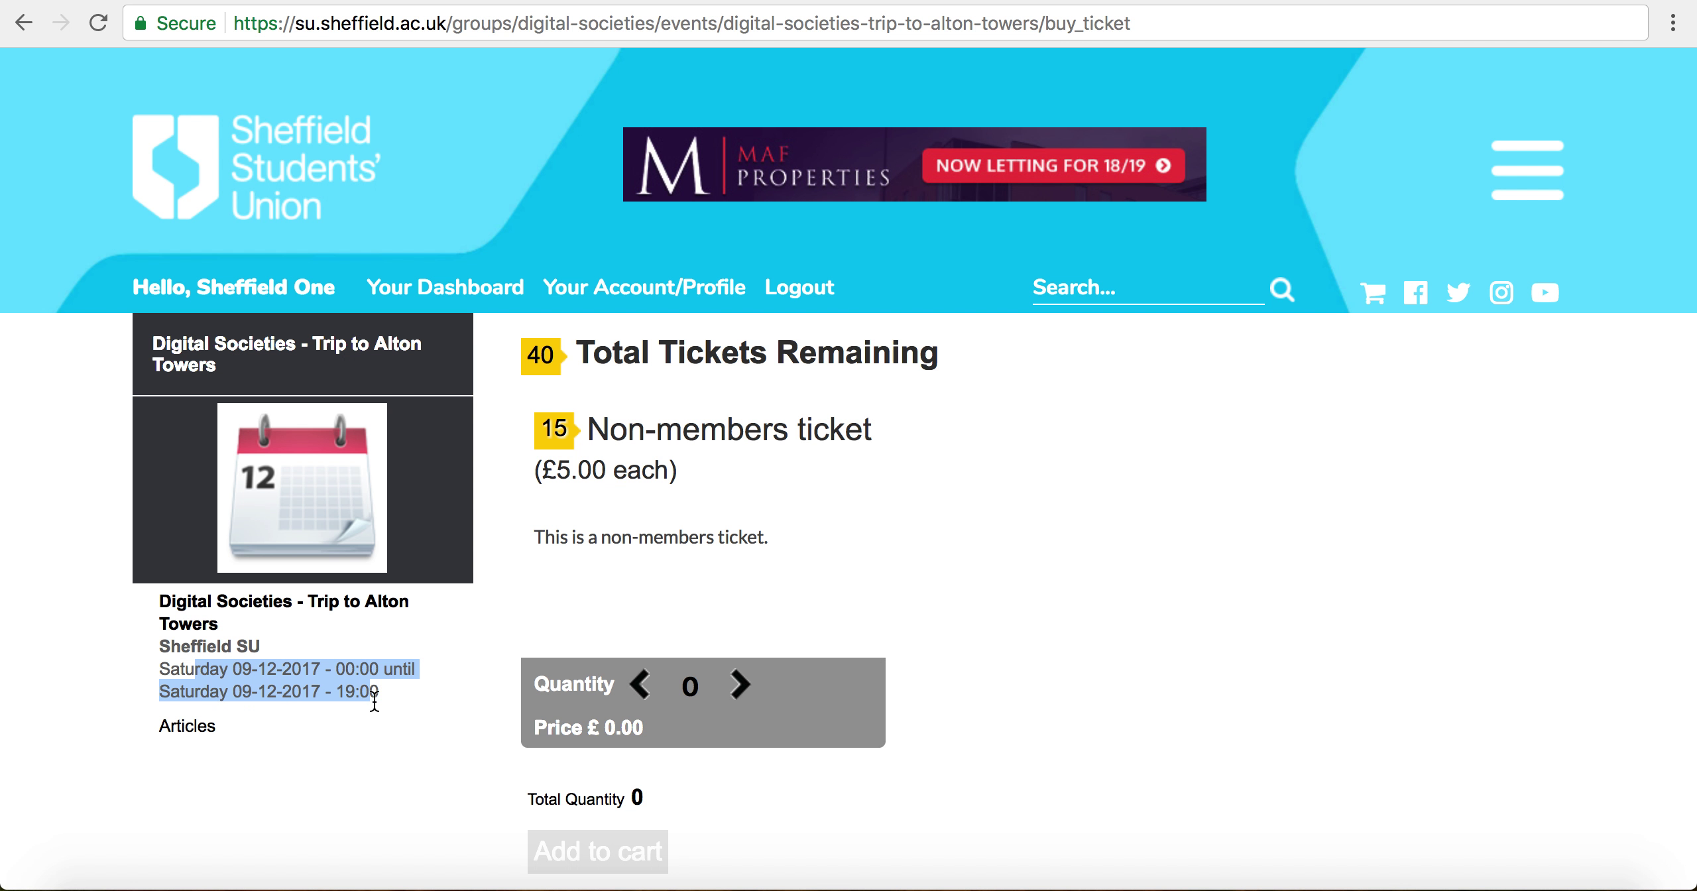
click(191, 647)
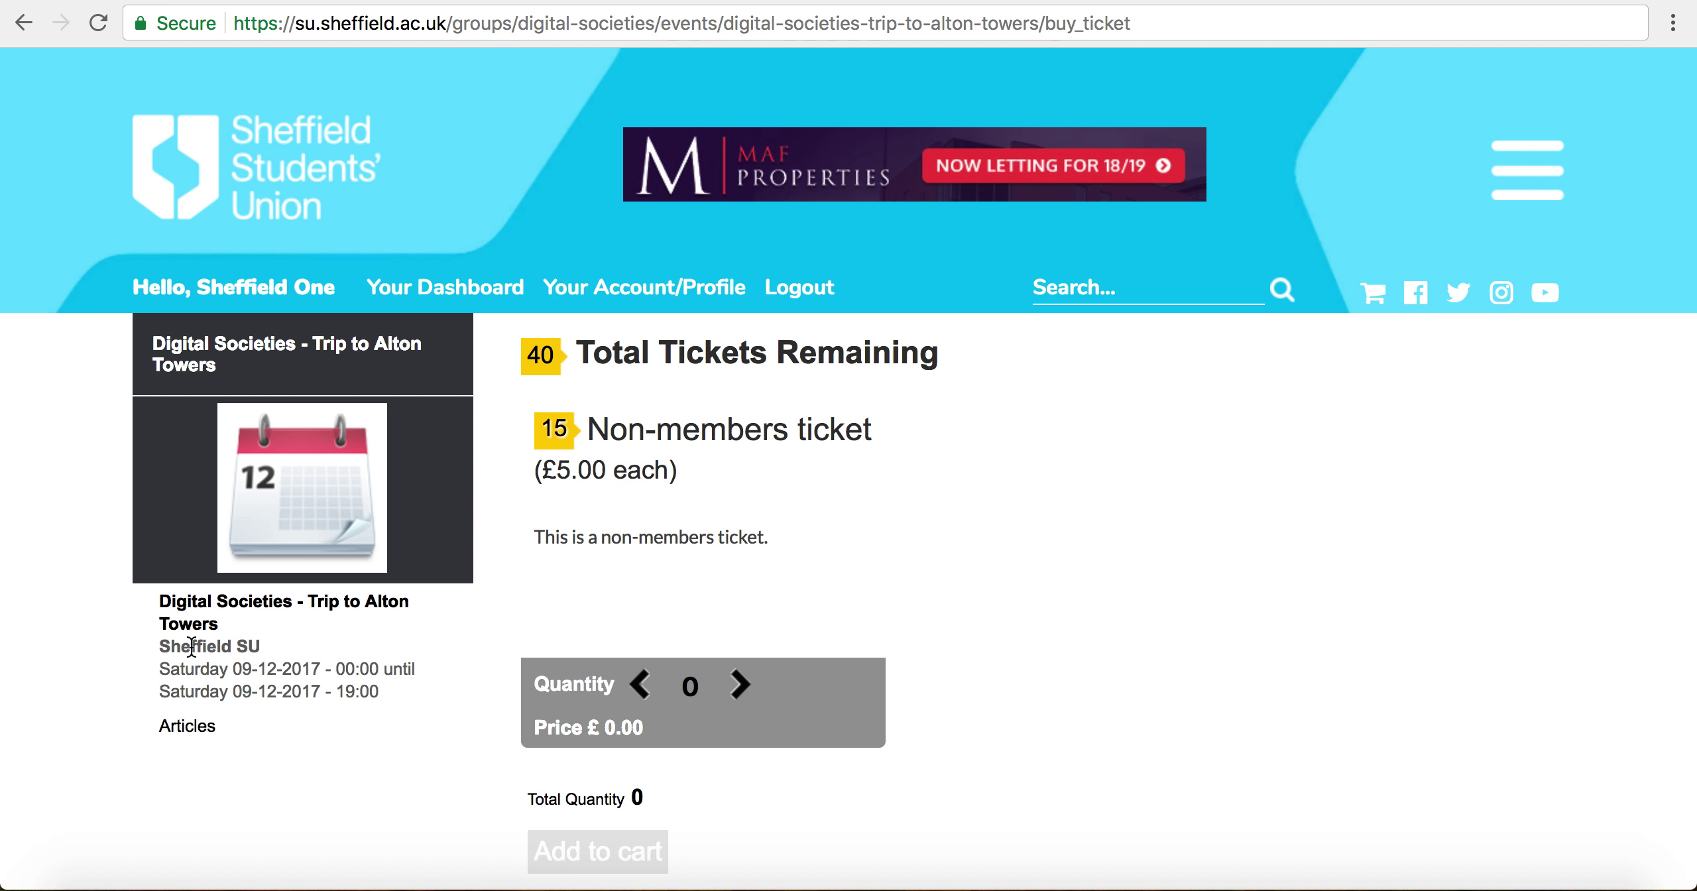
triple_click(191, 646)
click(191, 647)
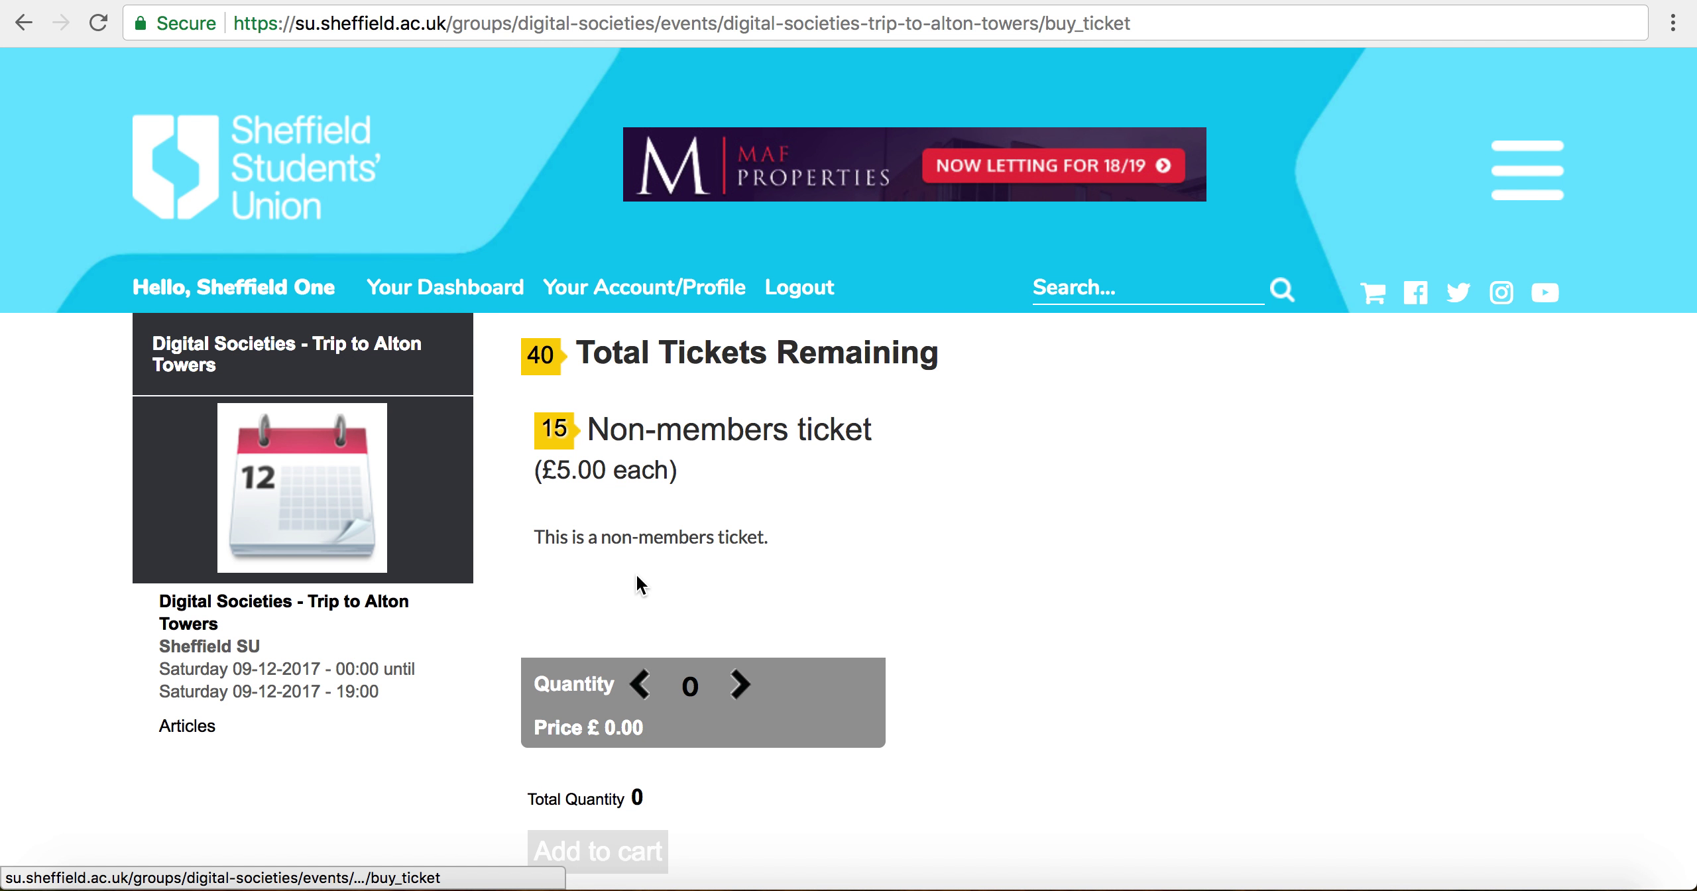
triple_click(642, 537)
click(642, 537)
scroll(673, 589, down, 1)
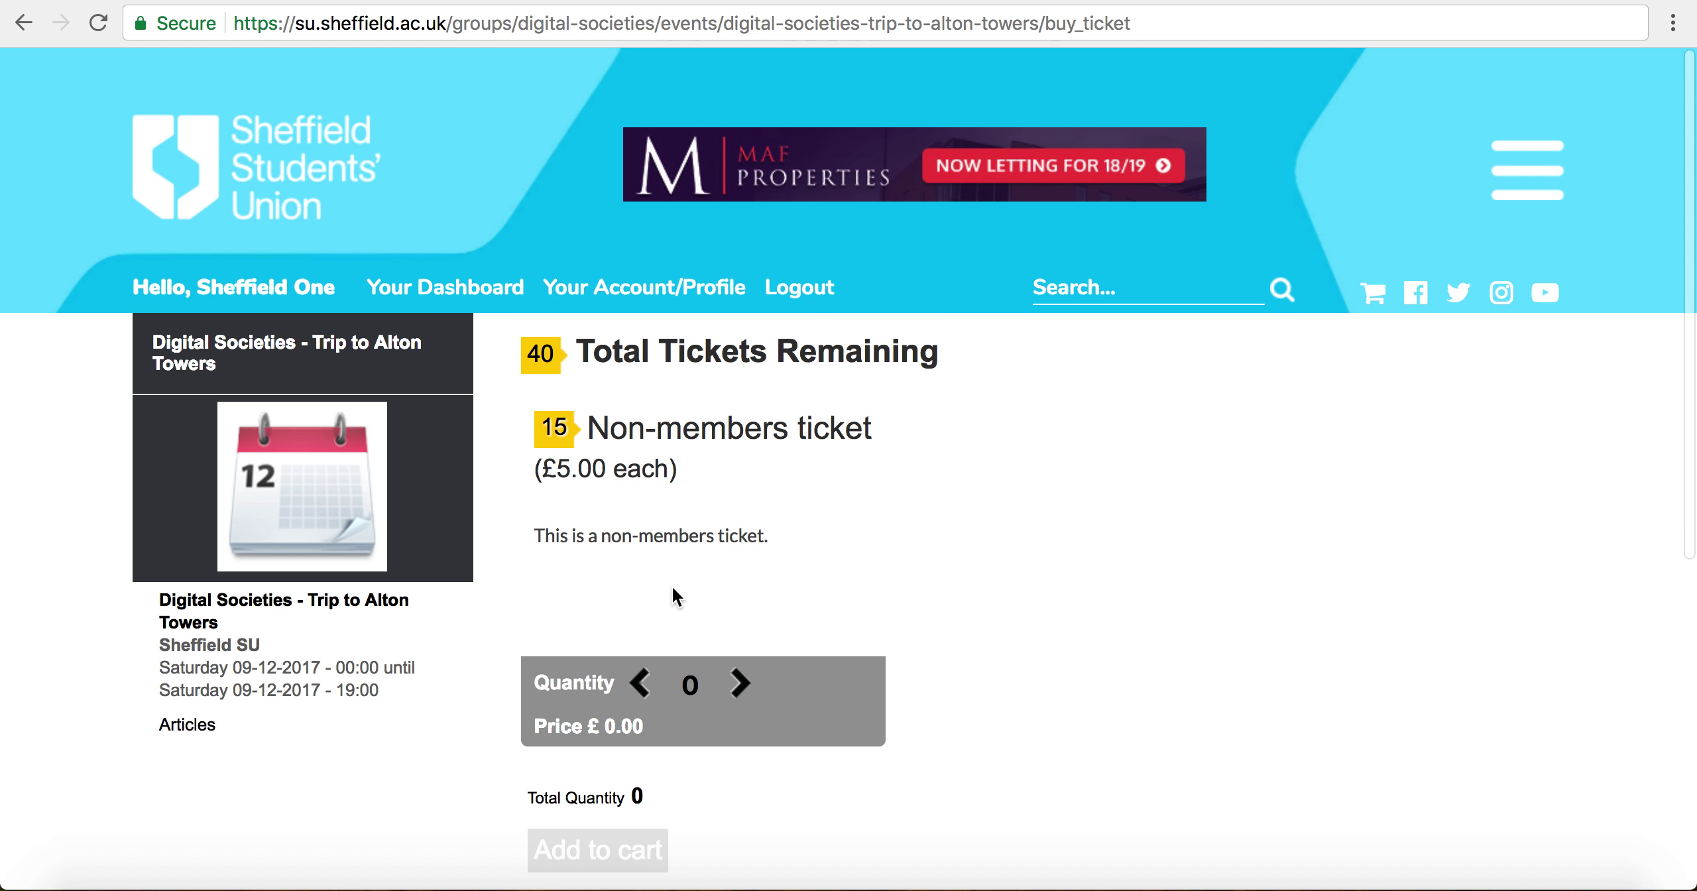